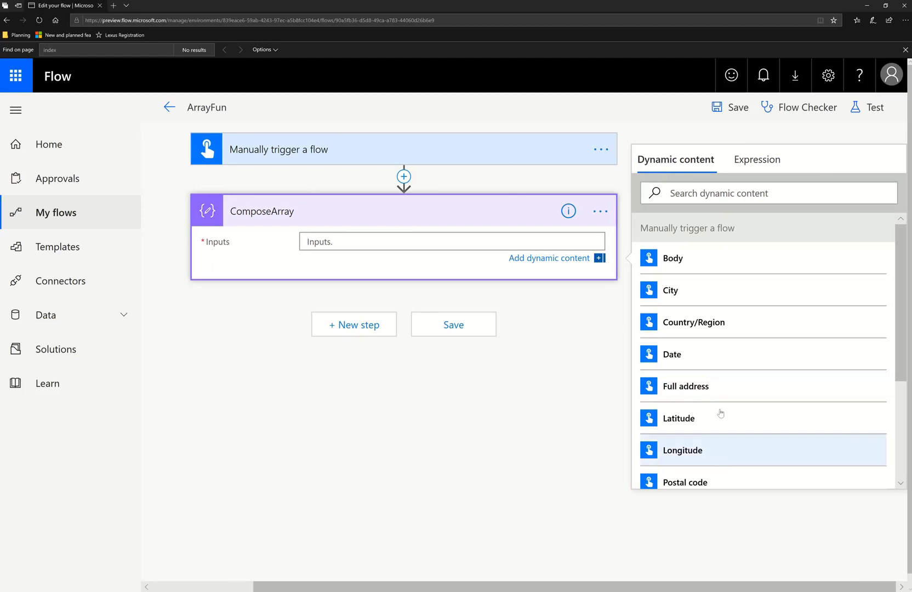
Set the ComposeArray action's input to the expression createArray('Flow','Power BI','PowerApps','CDS','AI')
{"action": "left_click", "coordinate": [759, 168]}
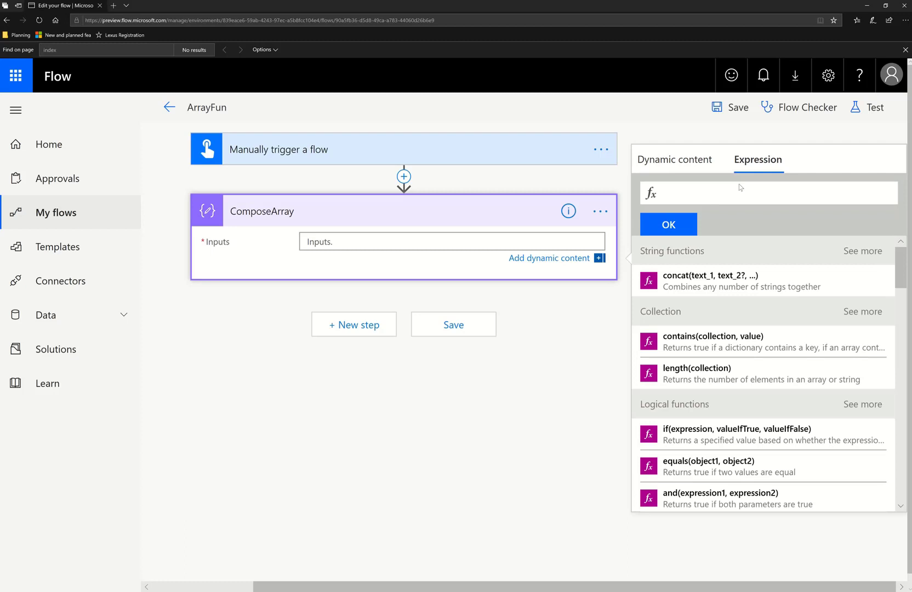
{"action": "type", "text": "createArray('"}
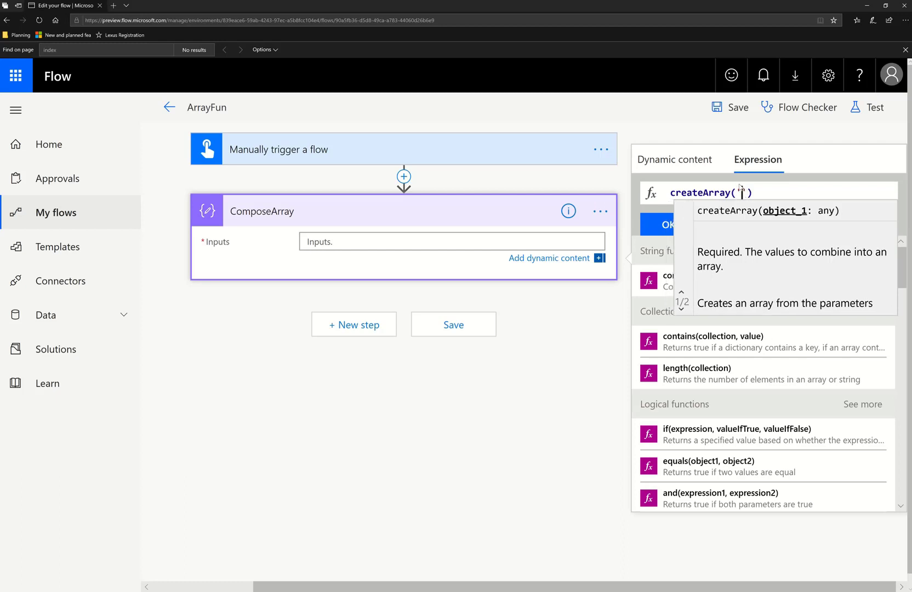
{"action": "type", "text": "Flow'"}
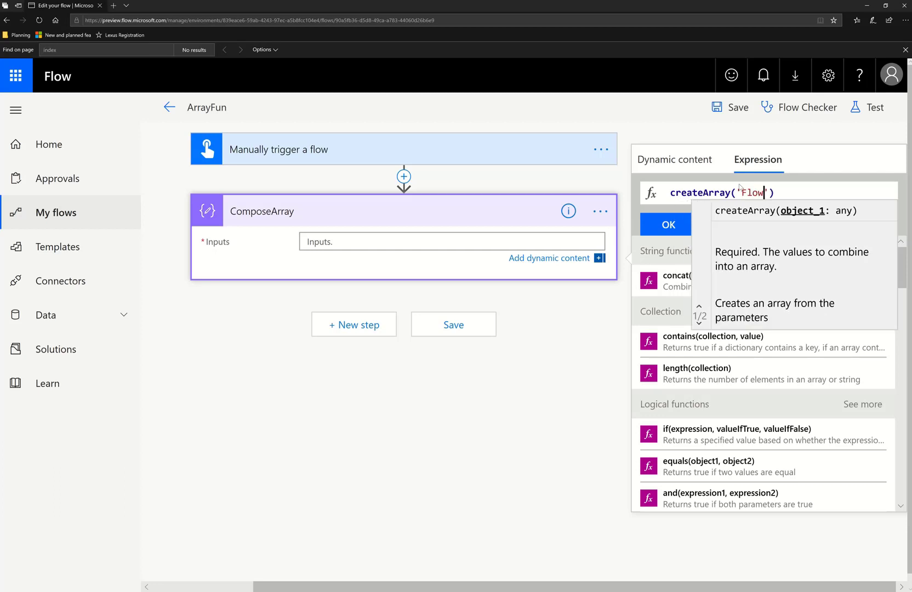
{"action": "type", "text": ","}
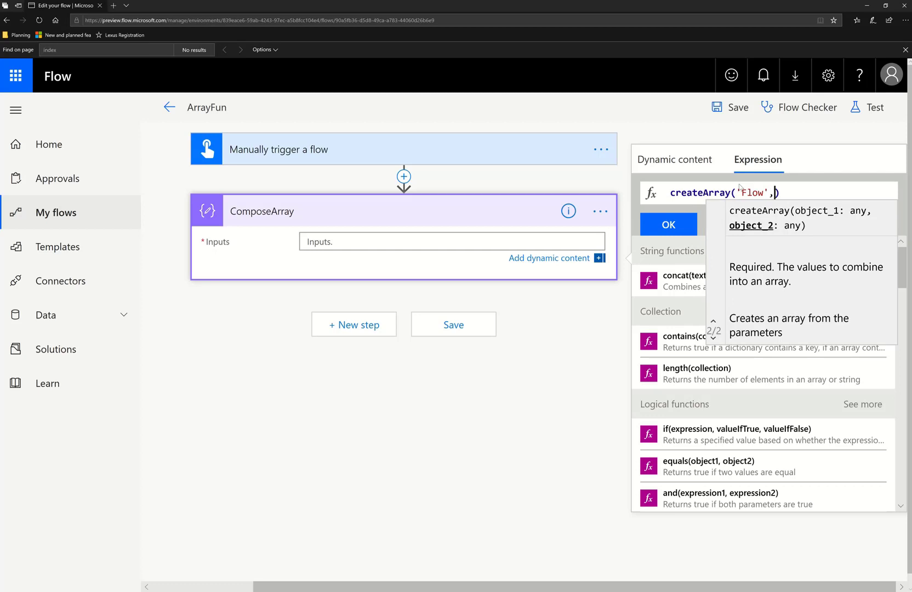
{"action": "type", "text": "'"}
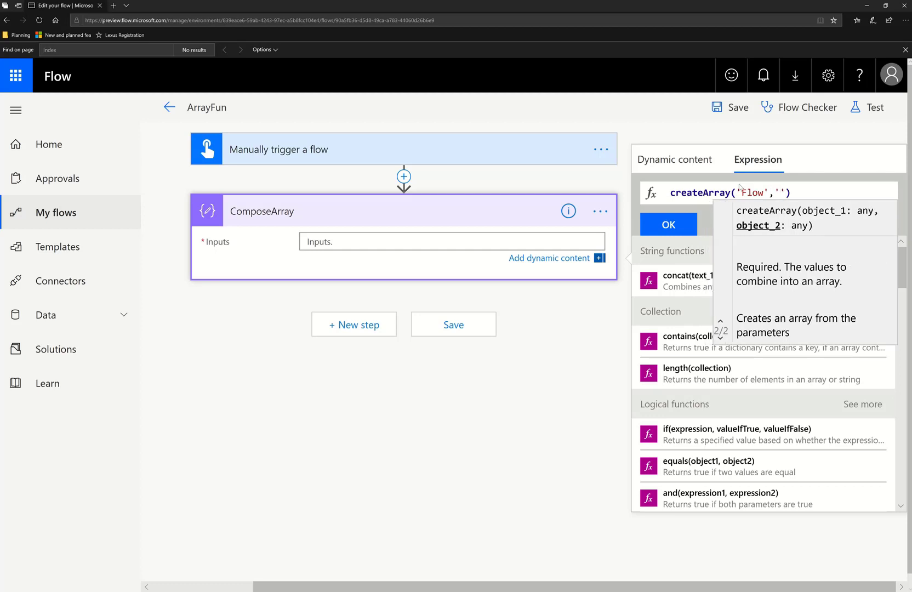
{"action": "type", "text": "Power"}
{"action": "type", "text": " BI"}
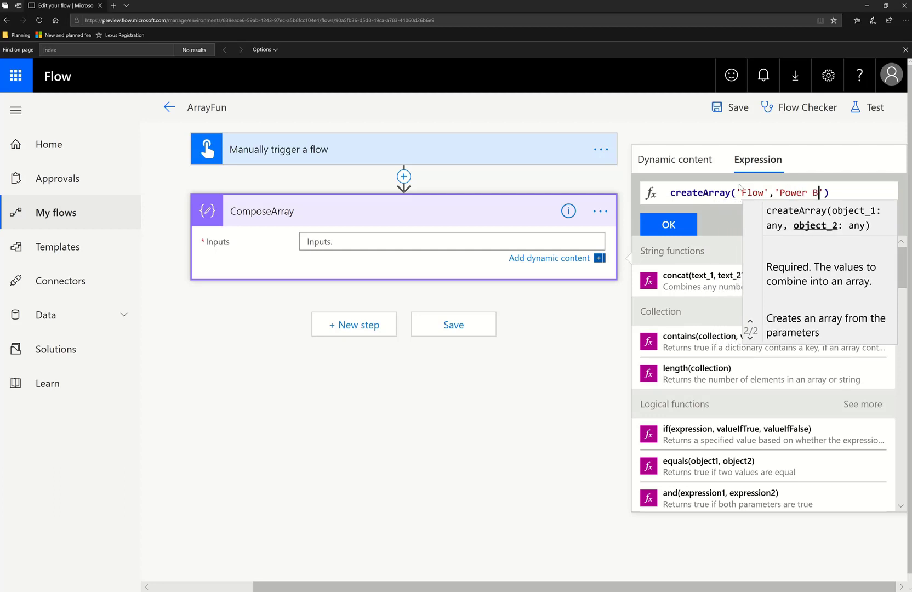
{"action": "type", "text": "','P"}
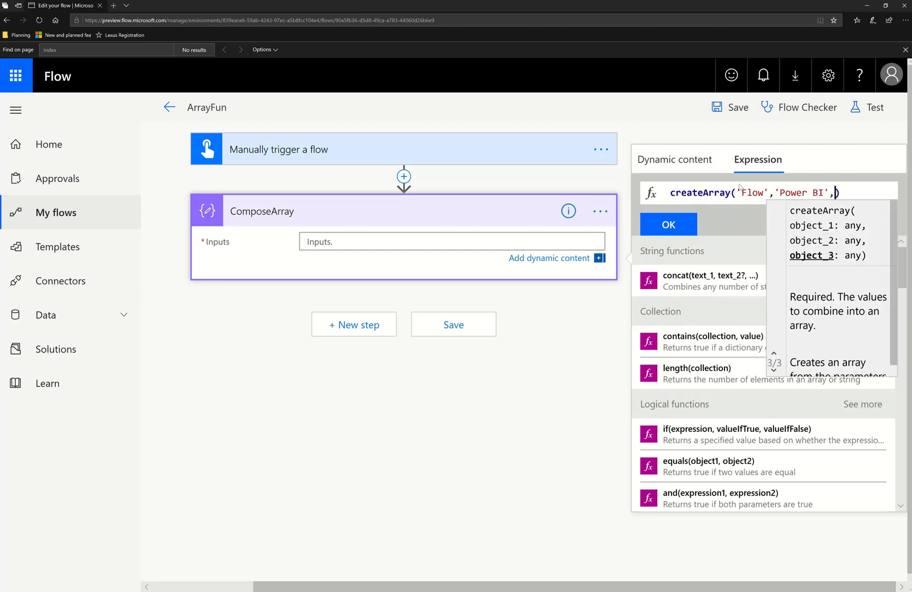
{"action": "type", "text": "owerApps"}
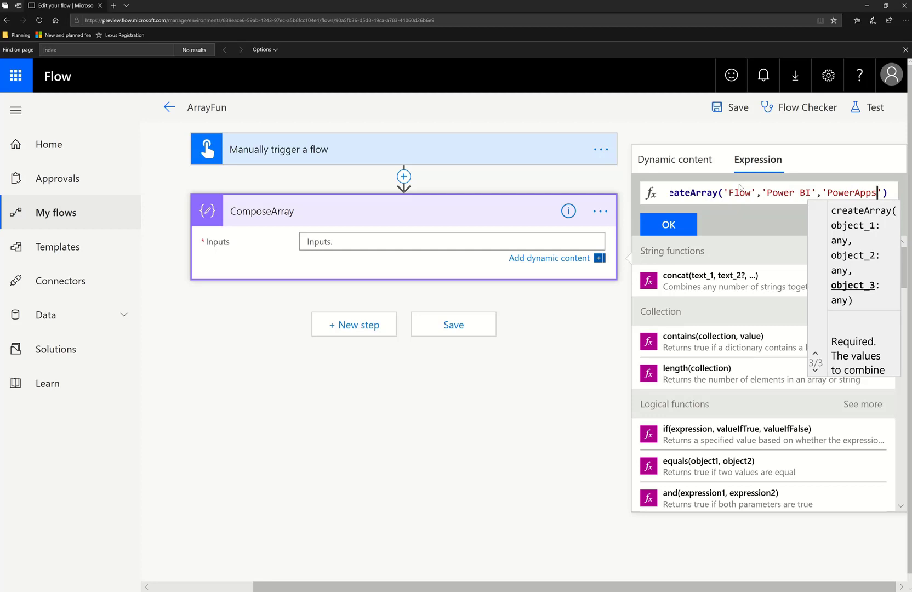
{"action": "key", "text": "Right"}
{"action": "type", "text": ","}
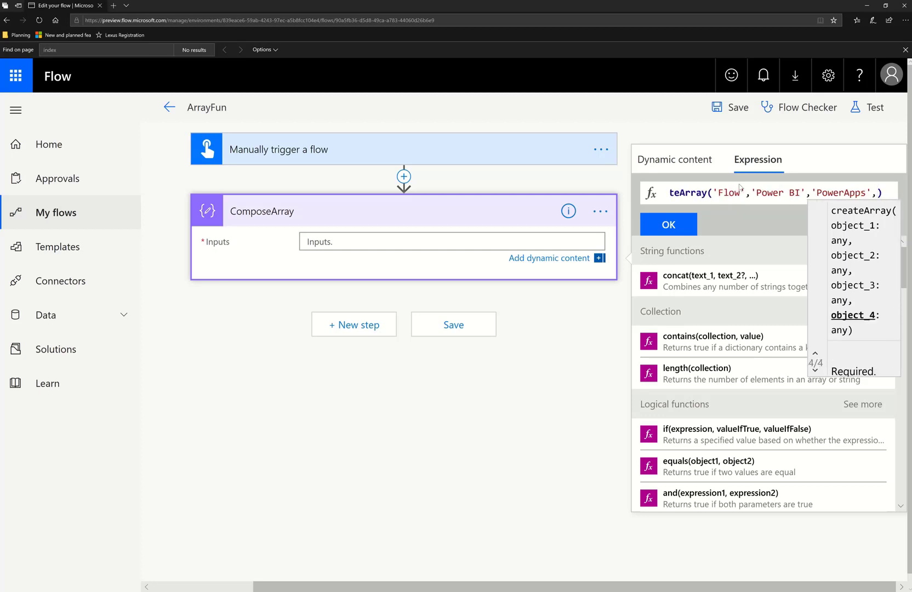
{"action": "type", "text": "'"}
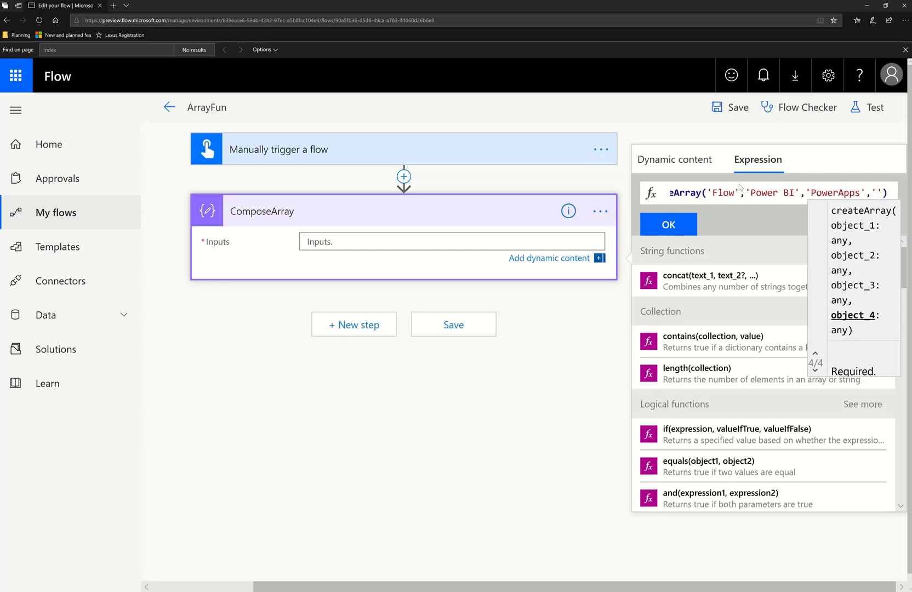
{"action": "type", "text": "CDS"}
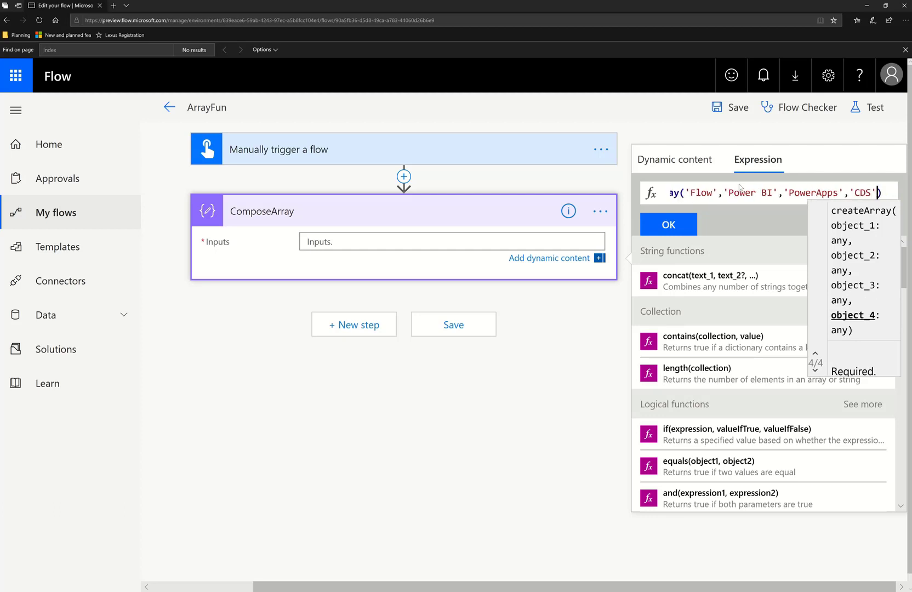
{"action": "type", "text": "','AI"}
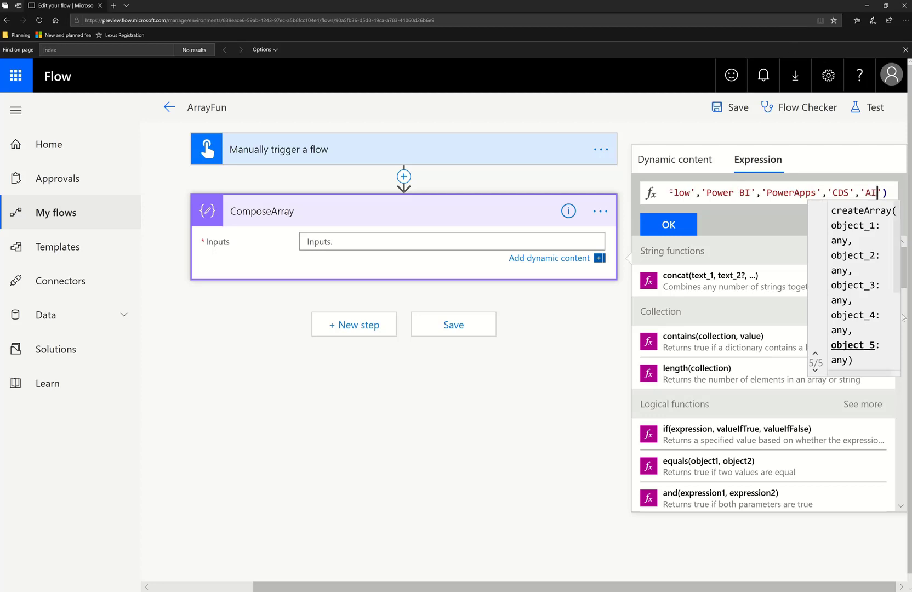
{"action": "left_click", "coordinate": [684, 230]}
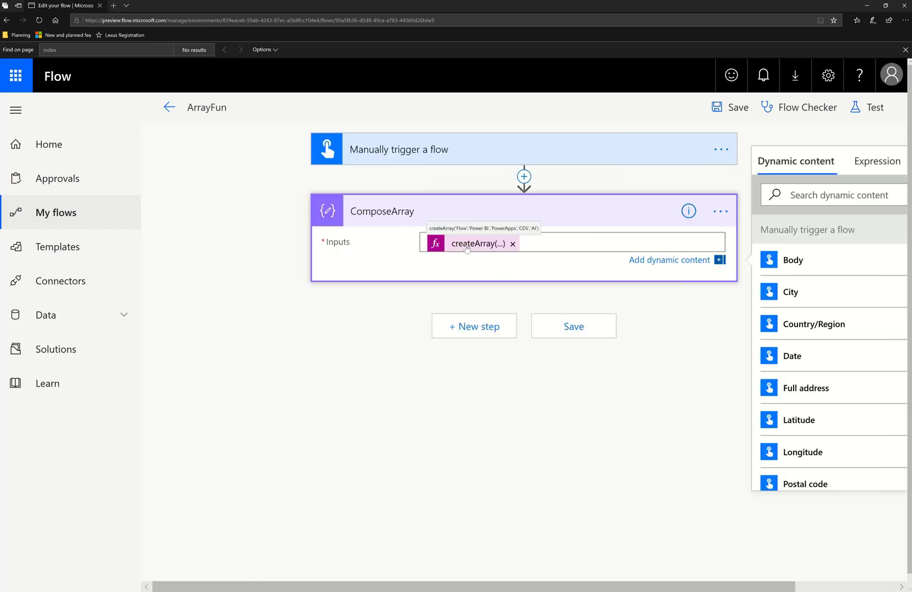
Test the flow by performing the trigger action manually, saving it and running it
{"action": "left_click", "coordinate": [875, 108]}
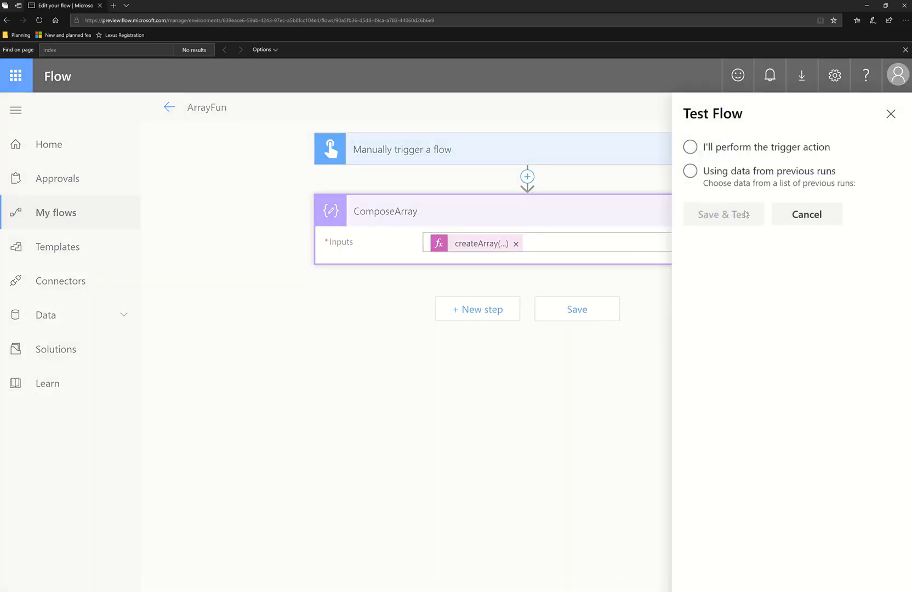
{"action": "left_click", "coordinate": [690, 147]}
{"action": "left_click", "coordinate": [739, 214]}
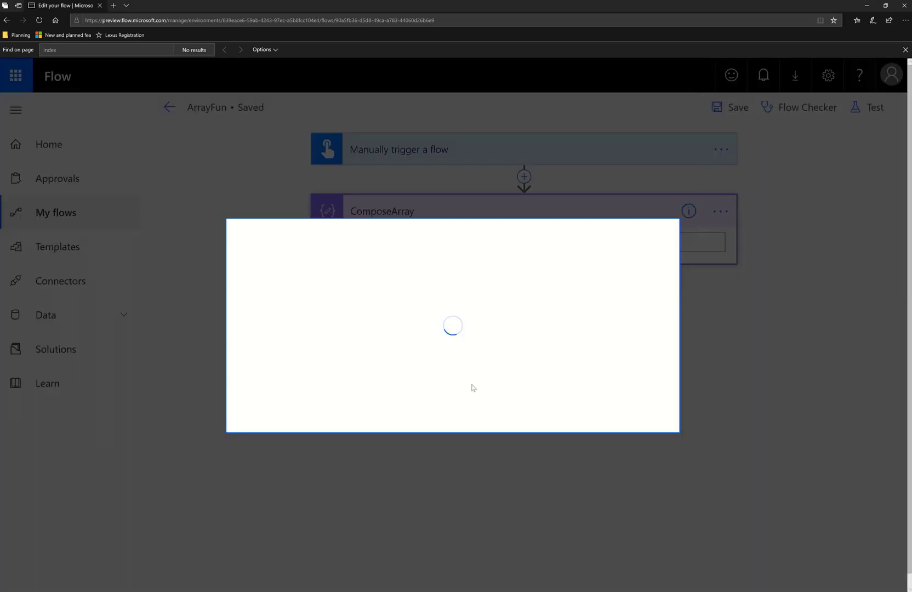
{"action": "left_click", "coordinate": [526, 398]}
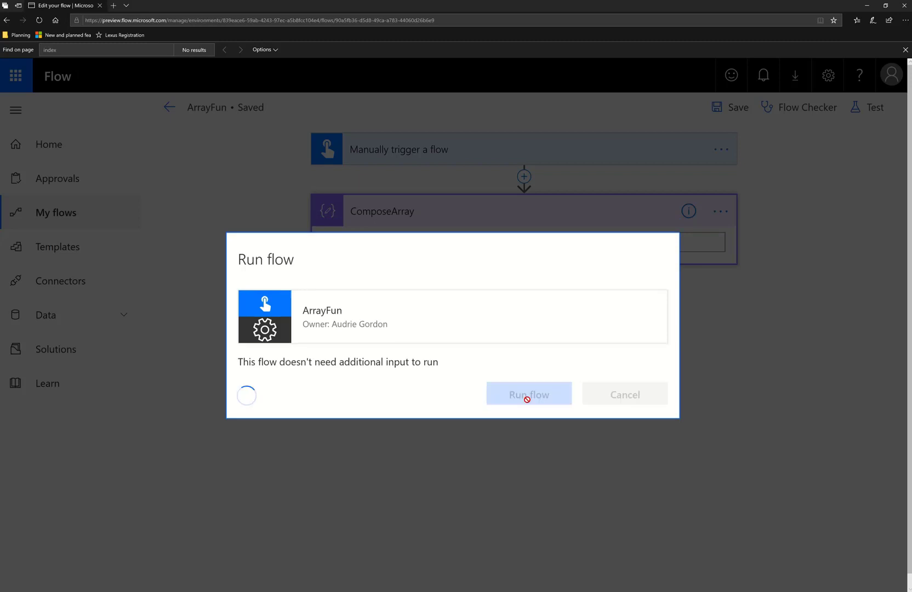
{"action": "left_click", "coordinate": [634, 396]}
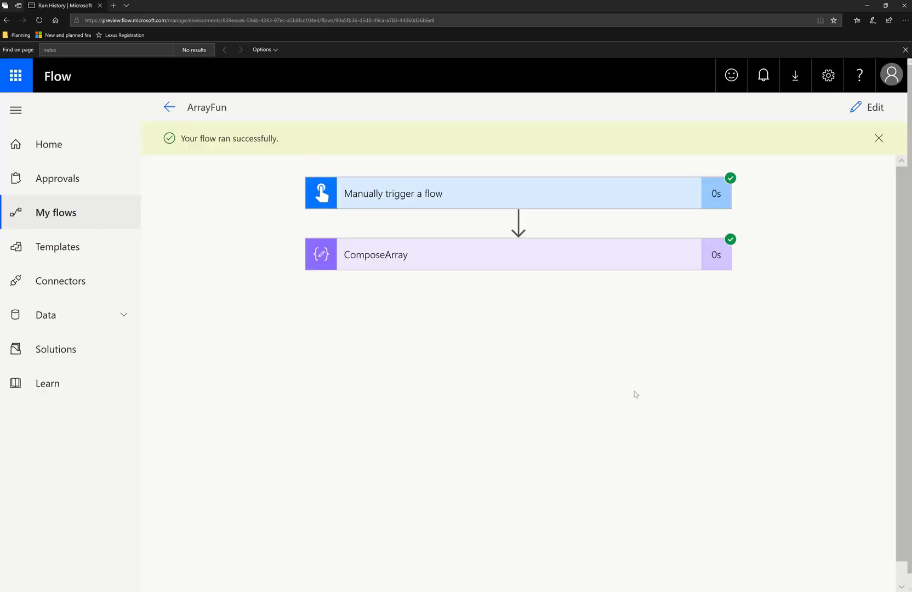
Expand the ComposeArray run result and examine the output array
{"action": "left_click", "coordinate": [587, 263]}
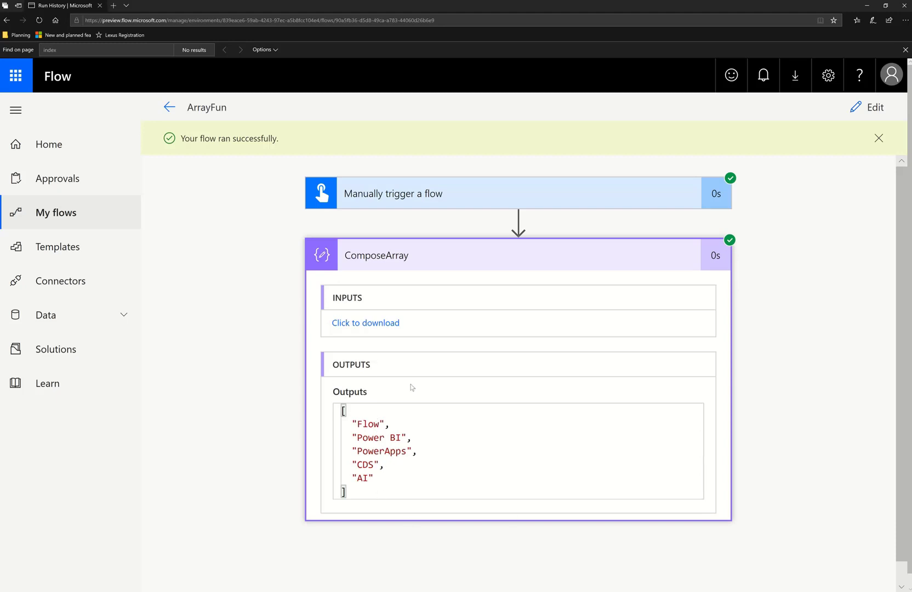
{"action": "left_click", "coordinate": [351, 410]}
{"action": "key", "text": "Left"}
{"action": "key", "text": "Right"}
{"action": "key", "text": "Down"}
{"action": "key", "text": "Down"}
{"action": "key", "text": "Down"}
{"action": "key", "text": "Down"}
{"action": "key", "text": "Down"}
{"action": "key", "text": "Down"}
{"action": "key", "text": "Up"}
{"action": "key", "text": "Up"}
{"action": "key", "text": "Up"}
{"action": "key", "text": "Up"}
{"action": "key", "text": "Up"}
{"action": "left_click", "coordinate": [435, 440]}
{"action": "left_click", "coordinate": [433, 449]}
{"action": "left_click", "coordinate": [386, 465]}
{"action": "left_click", "coordinate": [382, 477]}
{"action": "left_click", "coordinate": [407, 423]}
{"action": "left_click", "coordinate": [389, 481]}
{"action": "left_click", "coordinate": [412, 448]}
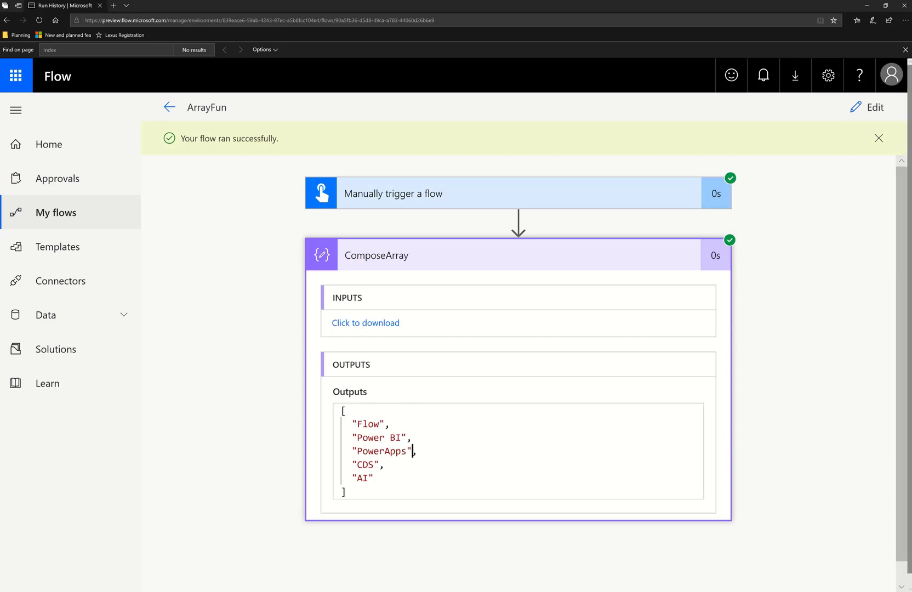
Return to editing and add a new Compose action after ComposeArray
{"action": "left_click", "coordinate": [868, 107]}
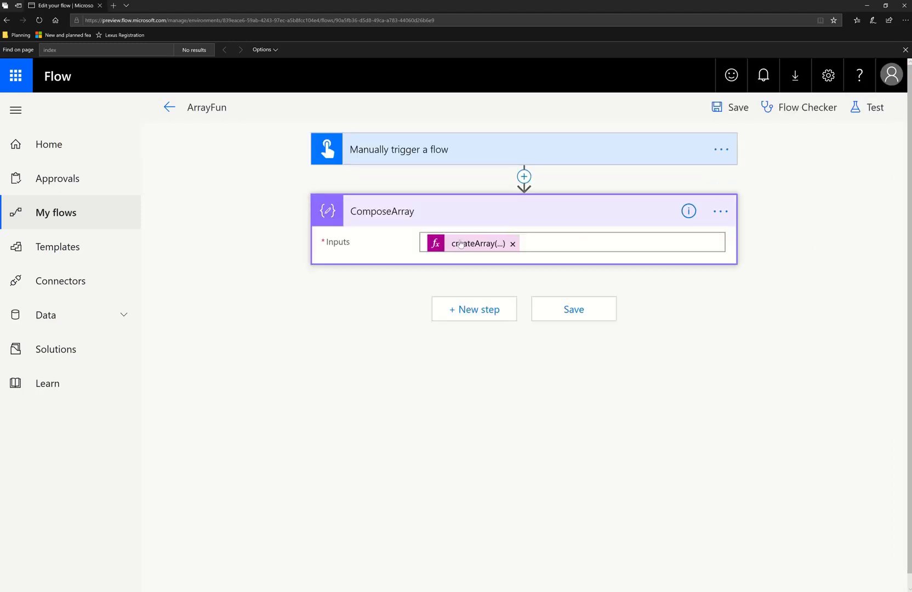
{"action": "left_click", "coordinate": [471, 310]}
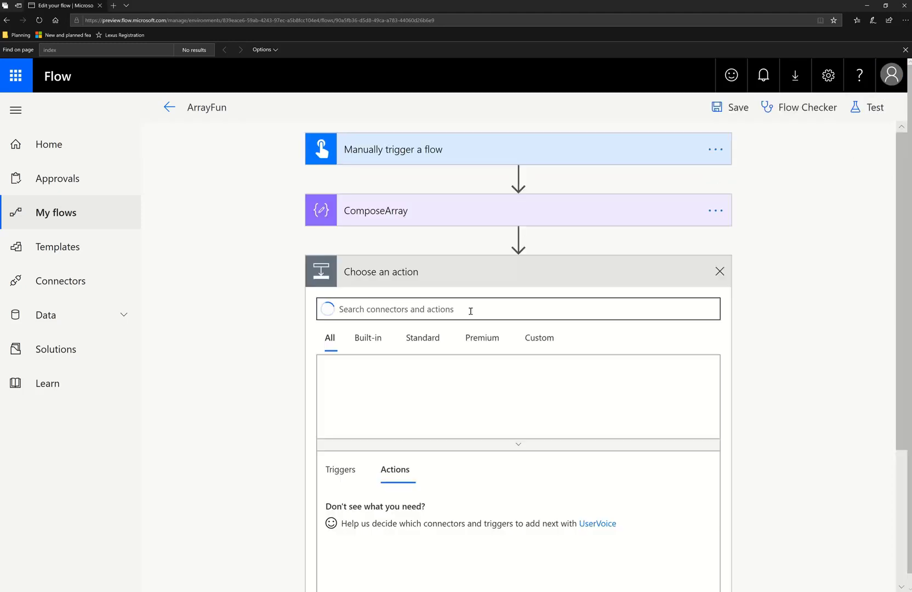
{"action": "type", "text": "compose"}
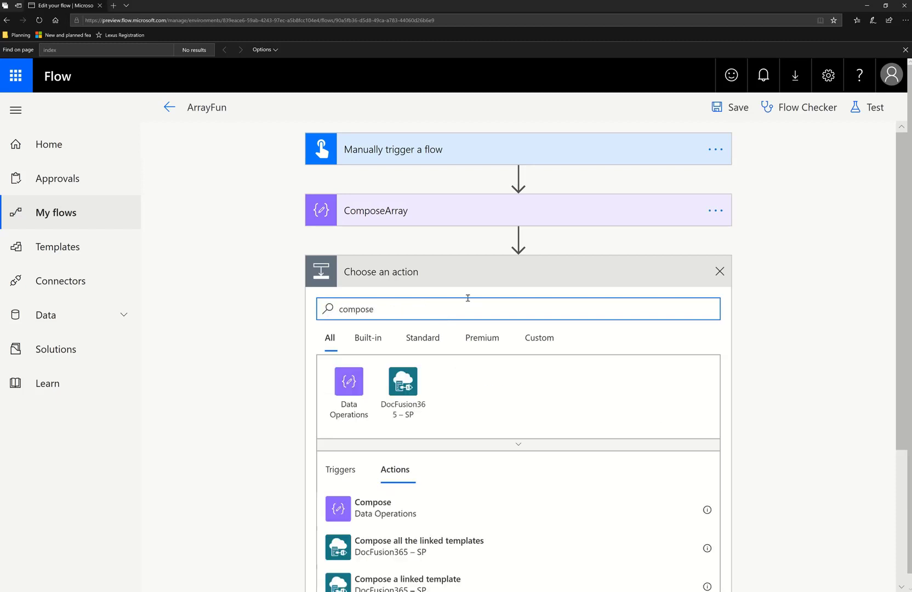
{"action": "left_click", "coordinate": [368, 510]}
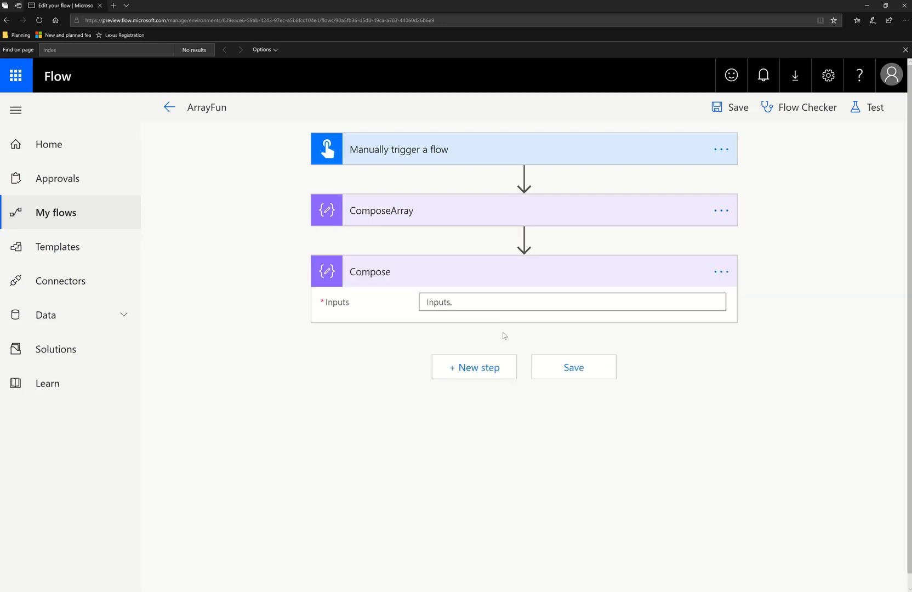
Insert the ComposeArray Output as the new Compose action's input
{"action": "left_click", "coordinate": [468, 302]}
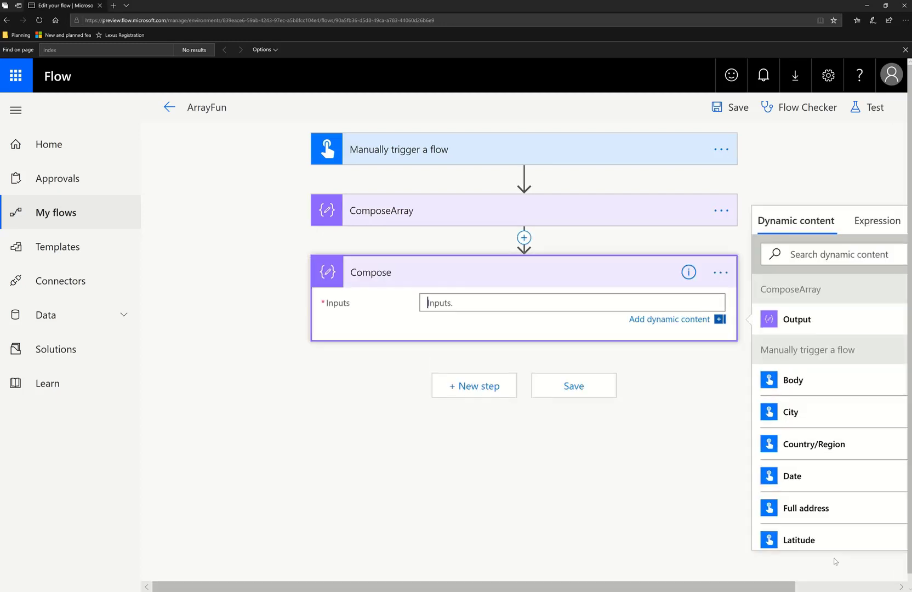
{"action": "left_click", "coordinate": [859, 587]}
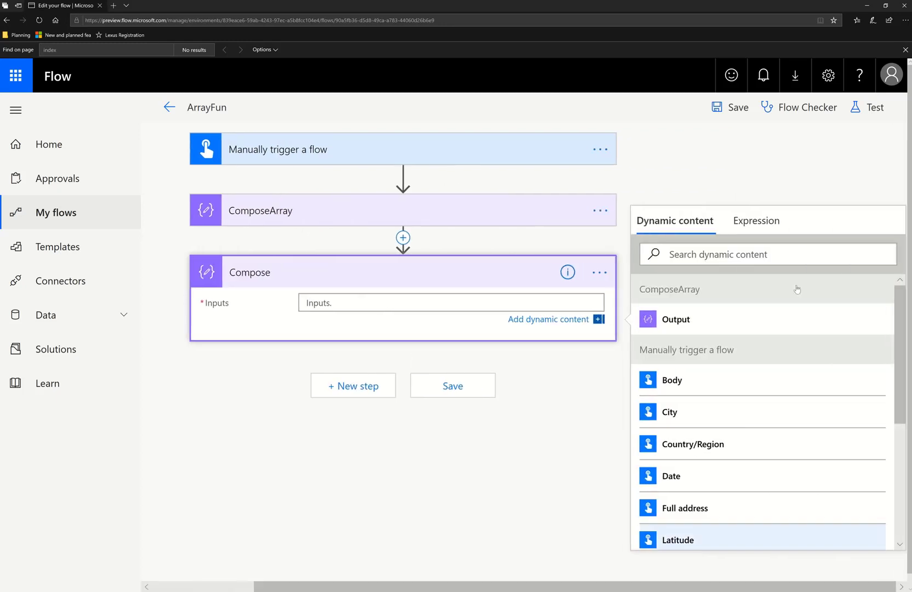
{"action": "left_click", "coordinate": [753, 219]}
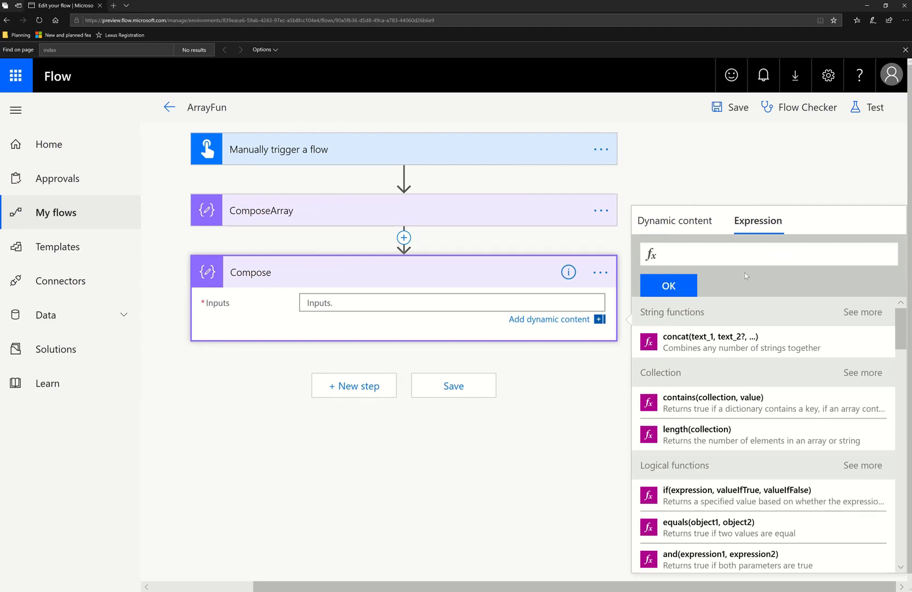
{"action": "left_click", "coordinate": [702, 225]}
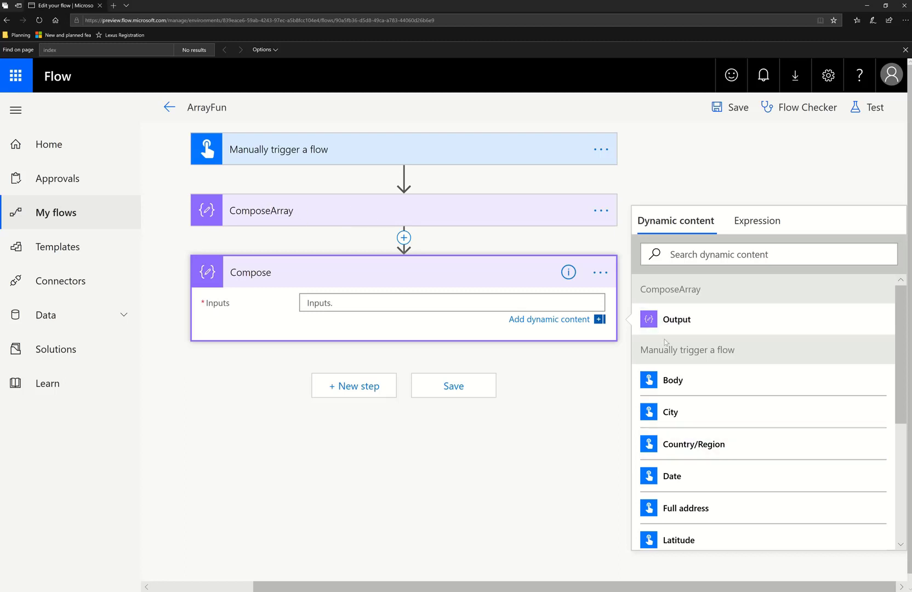
{"action": "left_click", "coordinate": [675, 326]}
{"action": "left_click", "coordinate": [467, 431]}
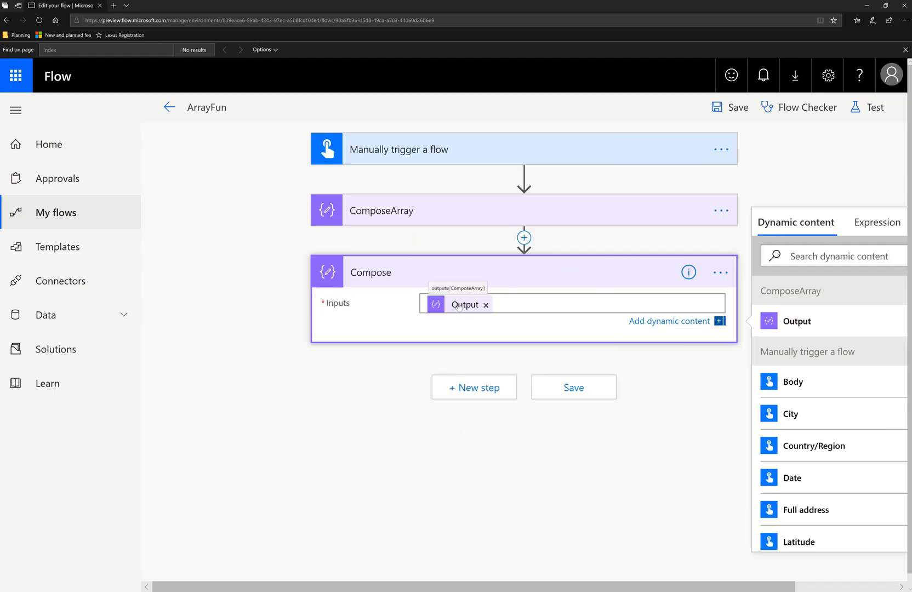
Peek at the Compose action's code view and close it
{"action": "left_click", "coordinate": [720, 272]}
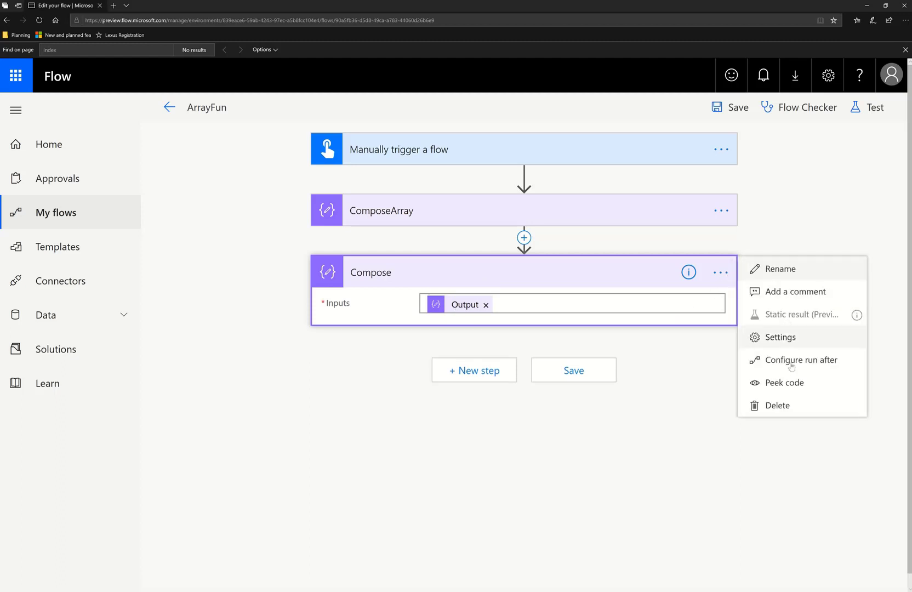
{"action": "left_click", "coordinate": [791, 382]}
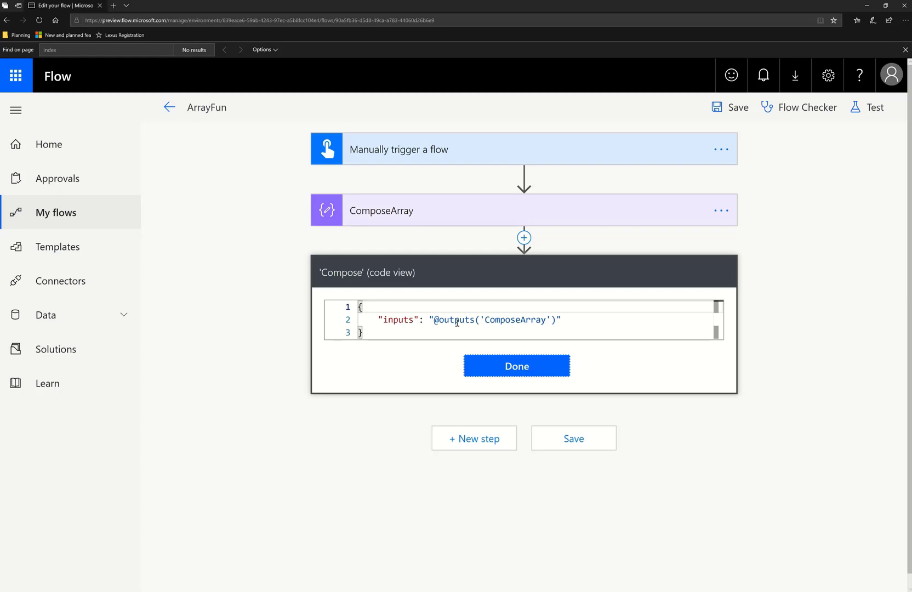
{"action": "left_click", "coordinate": [523, 366]}
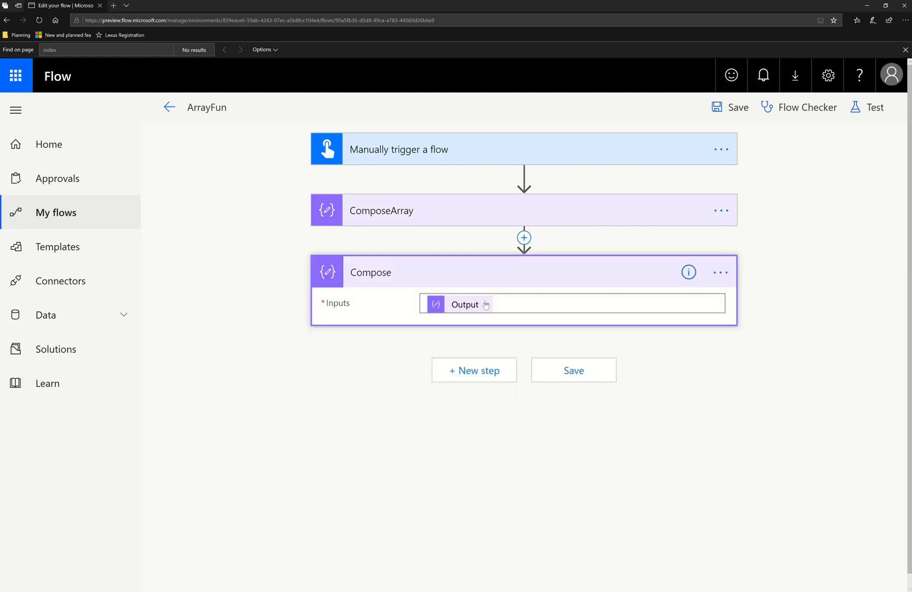
Replace the Compose input with the expression first(outputs('ComposeArray')) built from the ComposeArray Output
{"action": "mouse_move", "coordinate": [466, 308]}
{"action": "left_click", "coordinate": [485, 305]}
{"action": "left_click", "coordinate": [889, 221]}
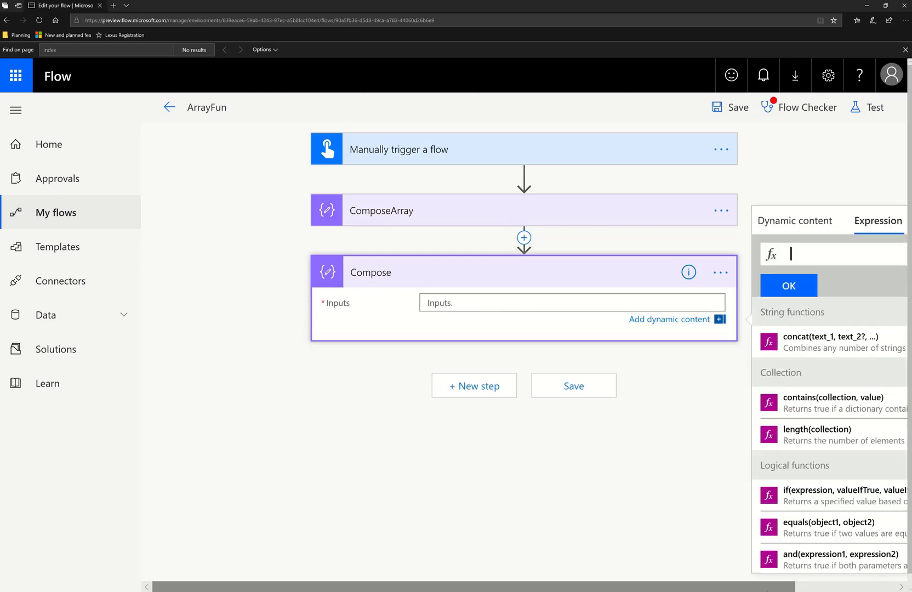
{"action": "left_click_drag", "start_coordinate": [702, 586], "coordinate": [803, 589]}
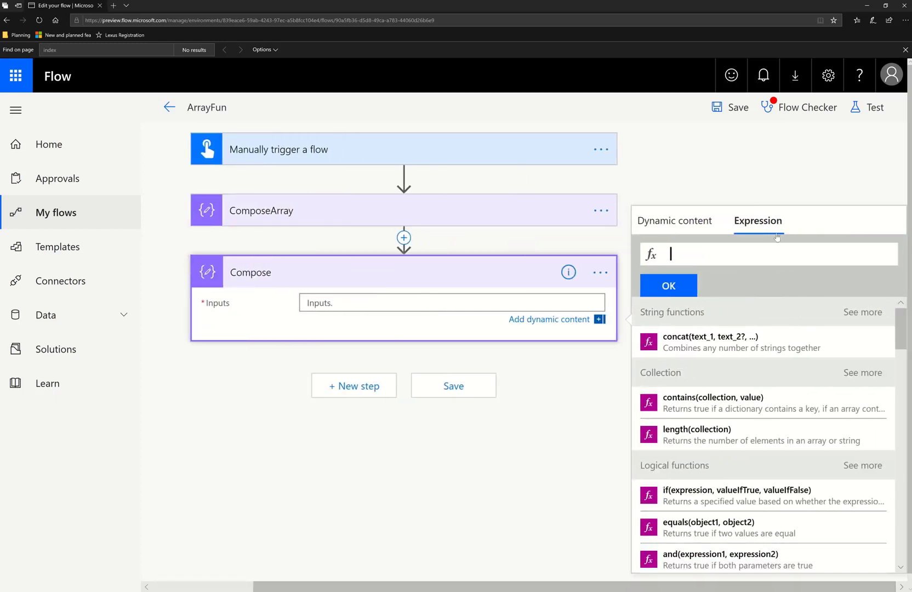
{"action": "left_click", "coordinate": [698, 225]}
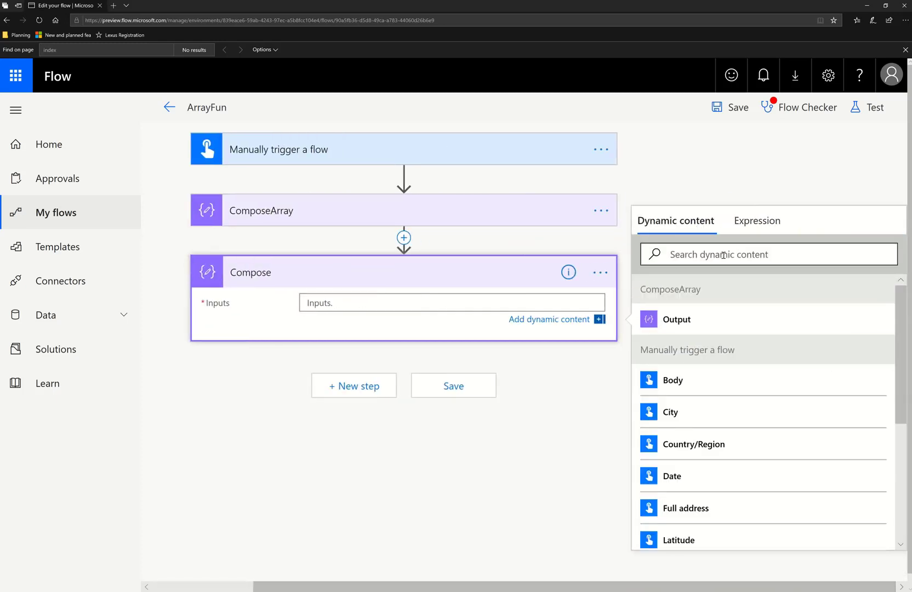
{"action": "left_click", "coordinate": [754, 232]}
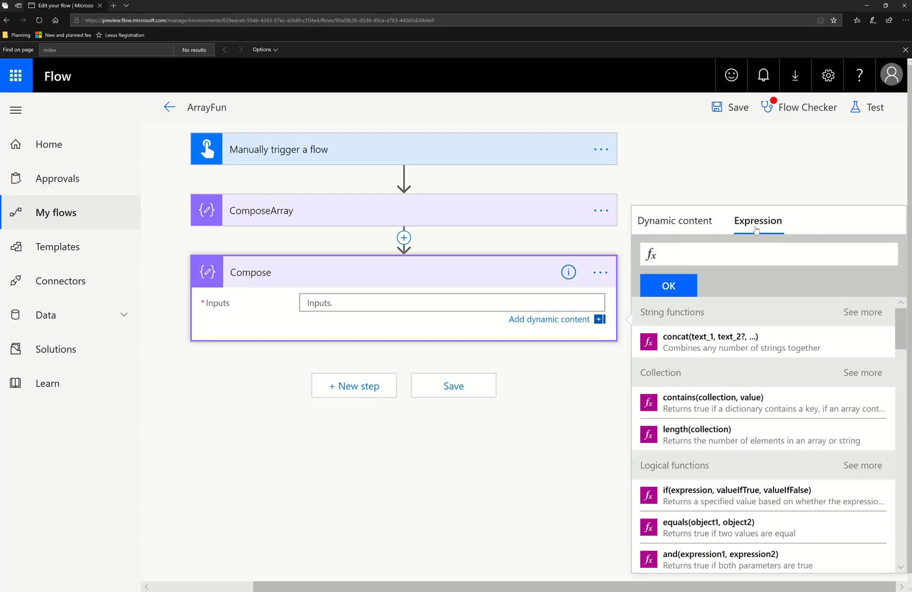
{"action": "type", "text": "first("}
{"action": "left_click", "coordinate": [691, 227]}
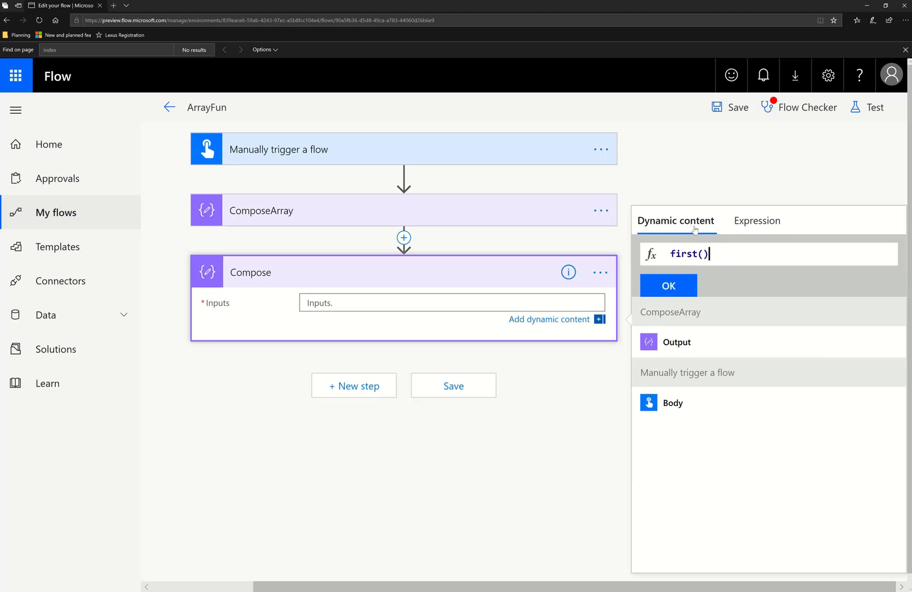
{"action": "left_click", "coordinate": [691, 343]}
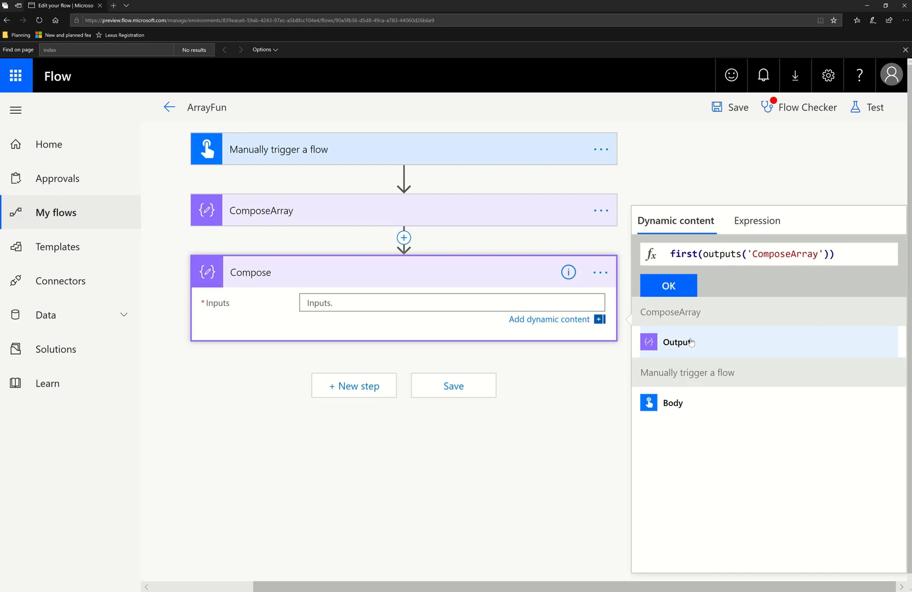
{"action": "left_click", "coordinate": [679, 288]}
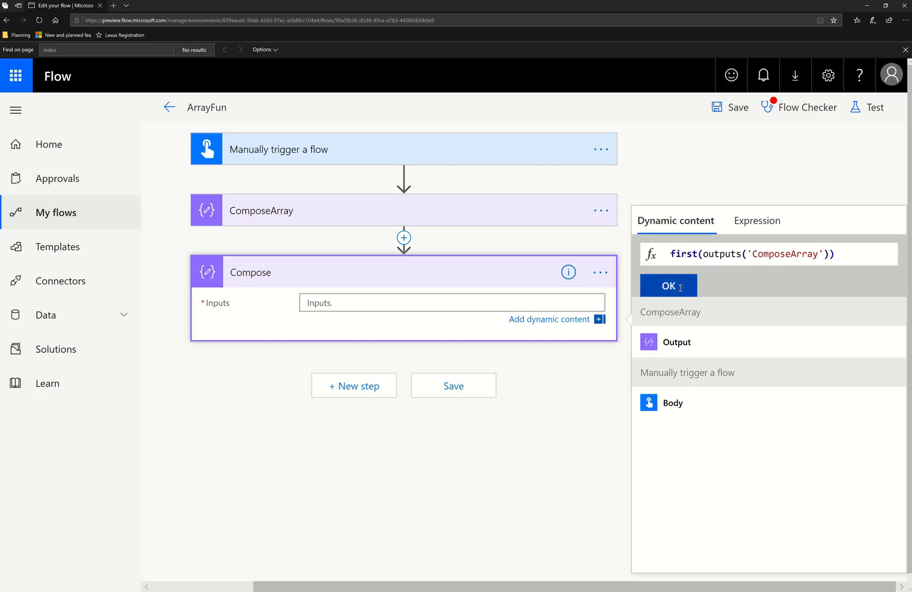
Save and test-run the flow with a manual trigger
{"action": "left_click", "coordinate": [875, 107]}
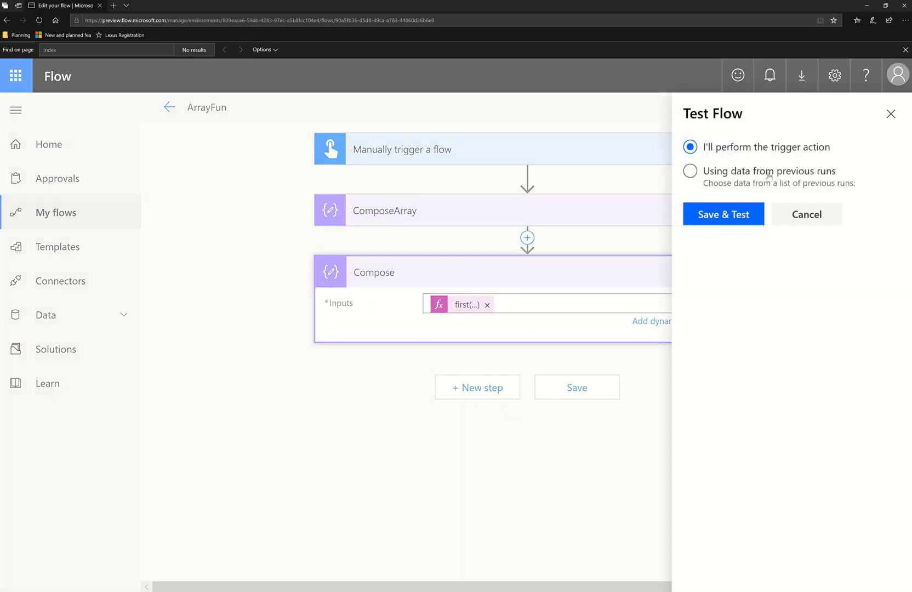
{"action": "left_click", "coordinate": [696, 218]}
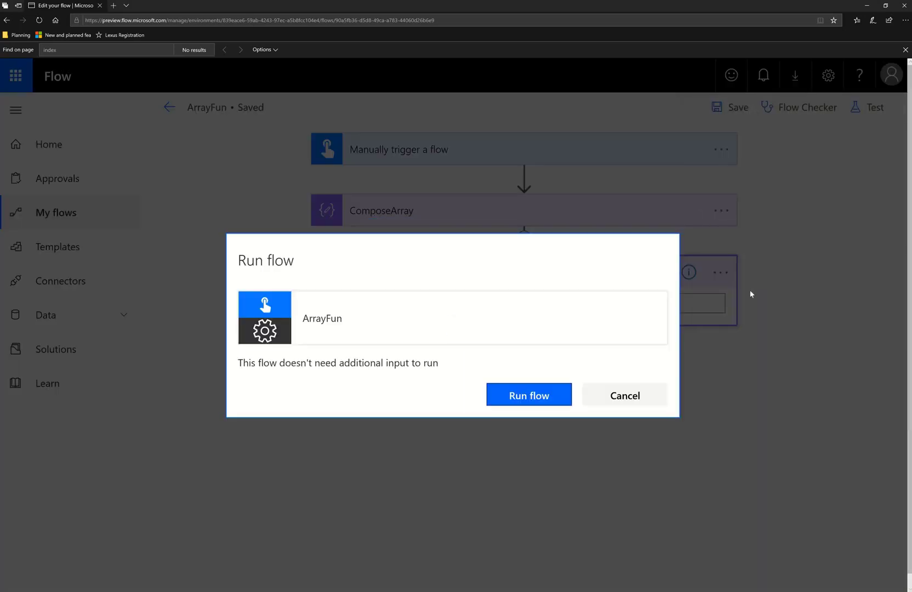
{"action": "left_click", "coordinate": [559, 398]}
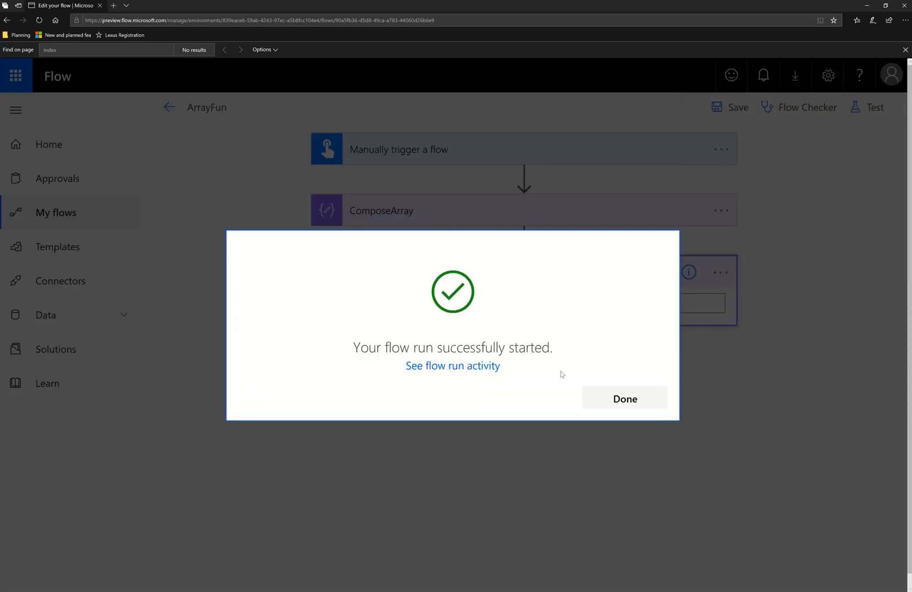
{"action": "left_click", "coordinate": [592, 396]}
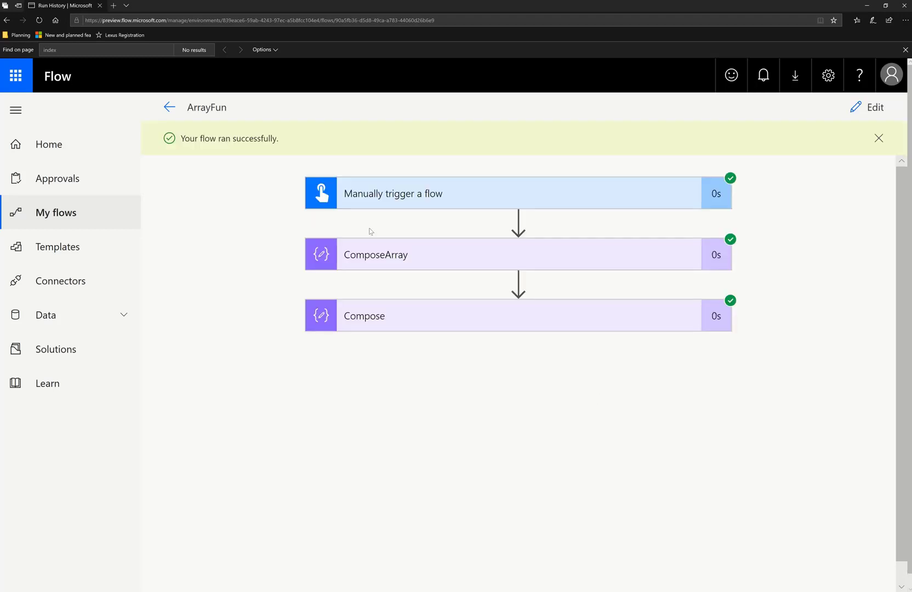
Expand the Compose run result and compare its output with the ComposeArray output array
{"action": "left_click", "coordinate": [379, 314]}
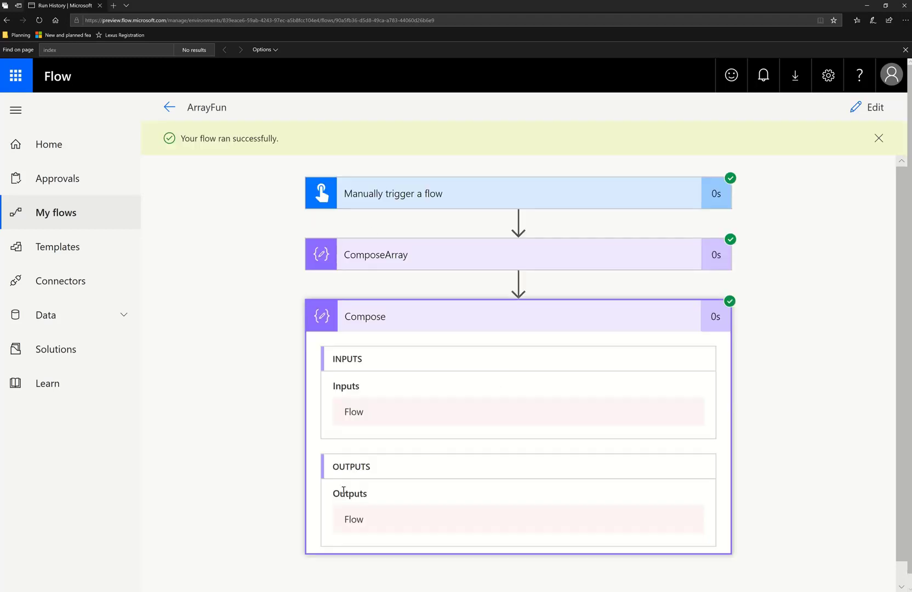
{"action": "scroll", "coordinate": [560, 407], "scroll_direction": "down", "scroll_amount": 5}
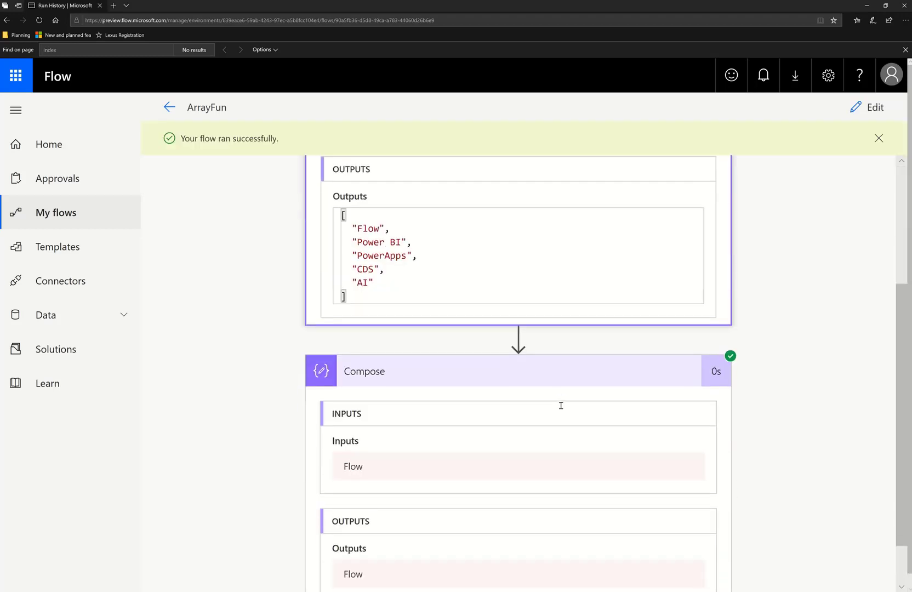
{"action": "scroll", "coordinate": [429, 326], "scroll_direction": "up", "scroll_amount": 1}
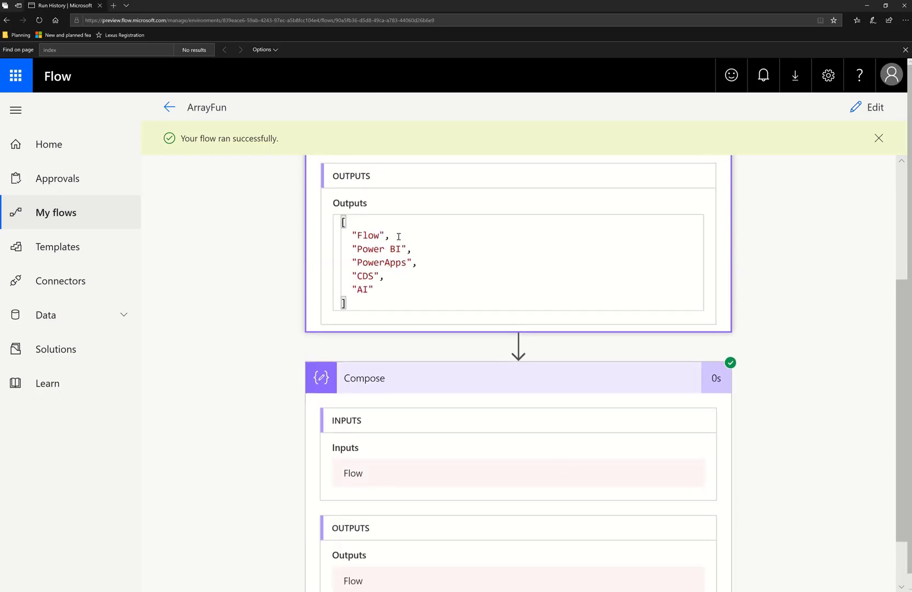
{"action": "scroll", "coordinate": [405, 438], "scroll_direction": "down", "scroll_amount": 1}
{"action": "scroll", "coordinate": [397, 475], "scroll_direction": "up", "scroll_amount": 5}
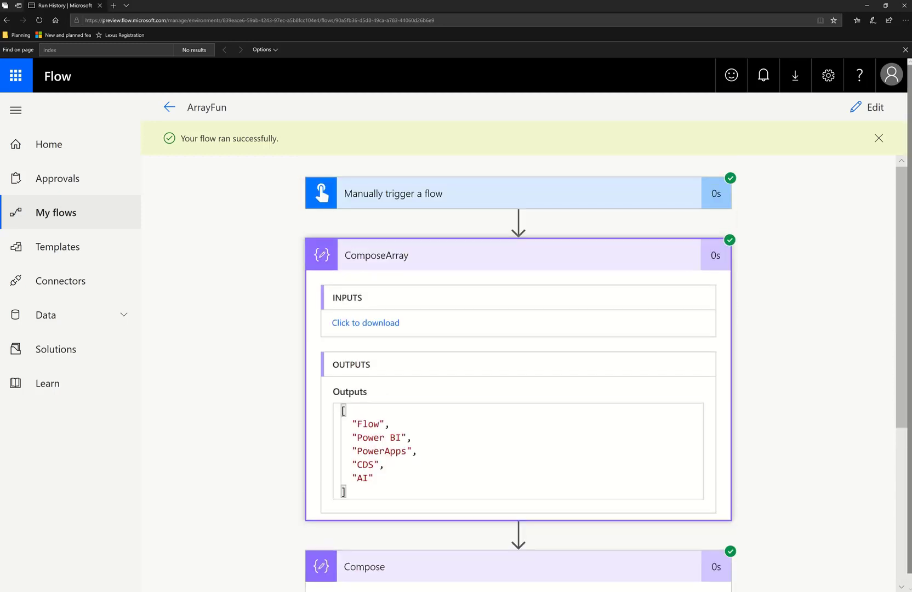
Return to editing and try switching the Compose expression's function to last before opening the test panel
{"action": "left_click", "coordinate": [867, 107]}
{"action": "left_click", "coordinate": [463, 304]}
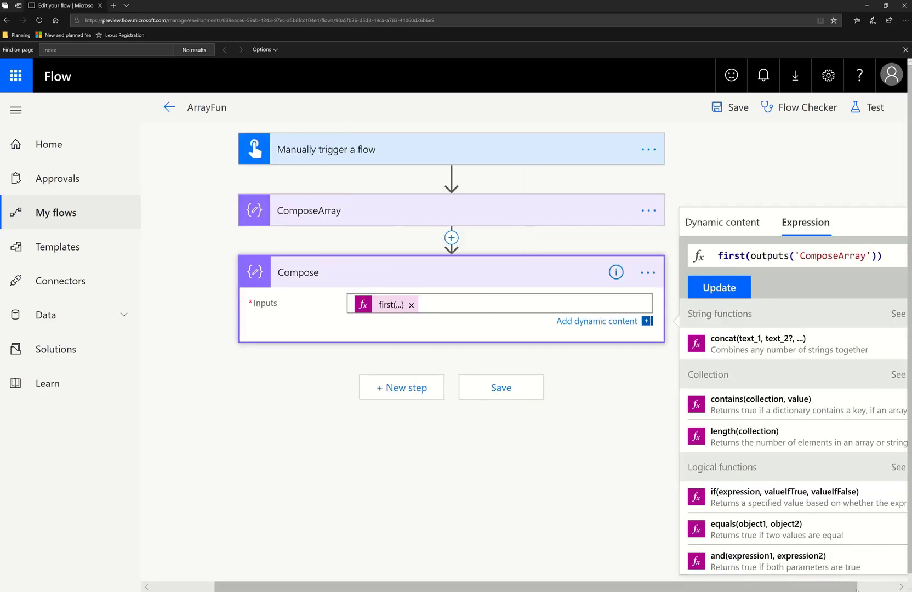
{"action": "double_click", "coordinate": [677, 256]}
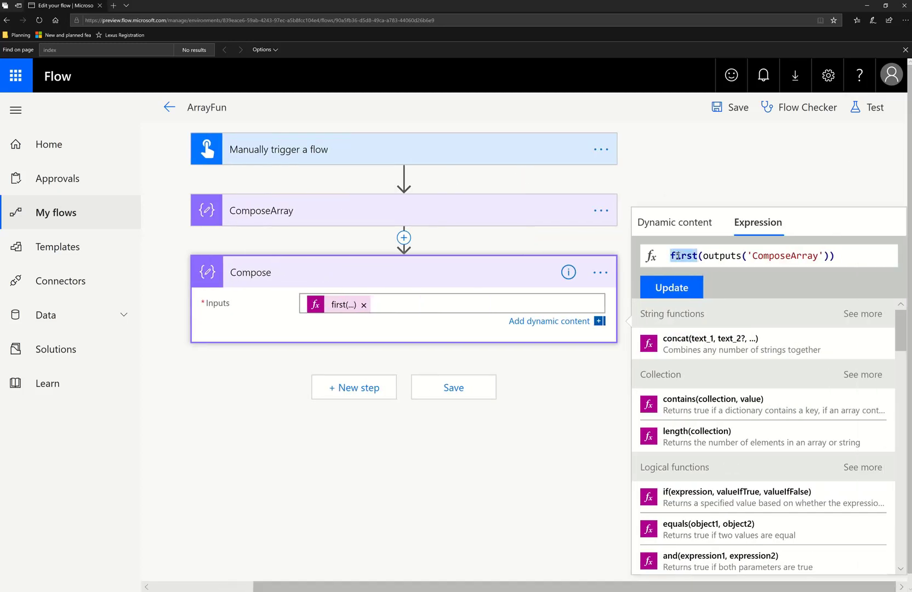
{"action": "type", "text": "last"}
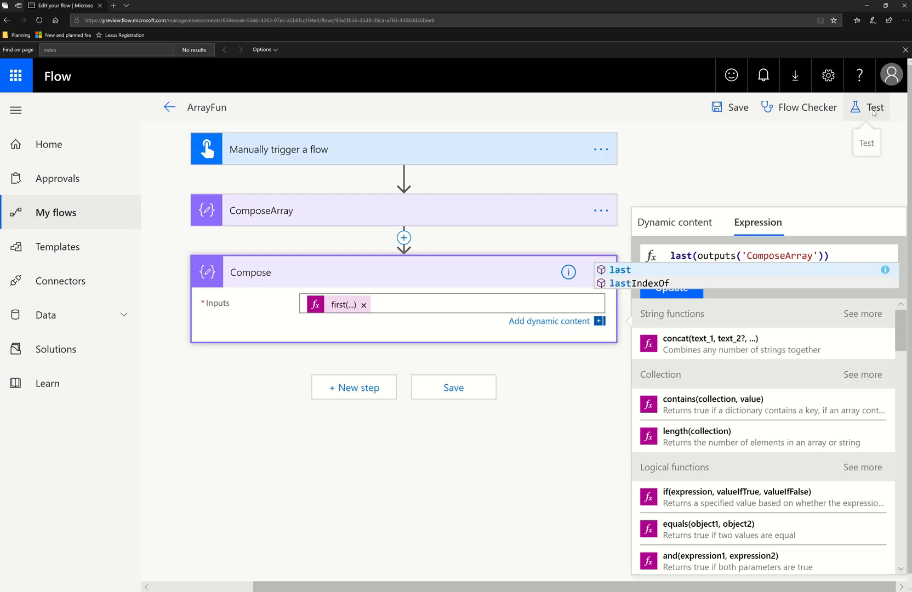
{"action": "left_click", "coordinate": [873, 111]}
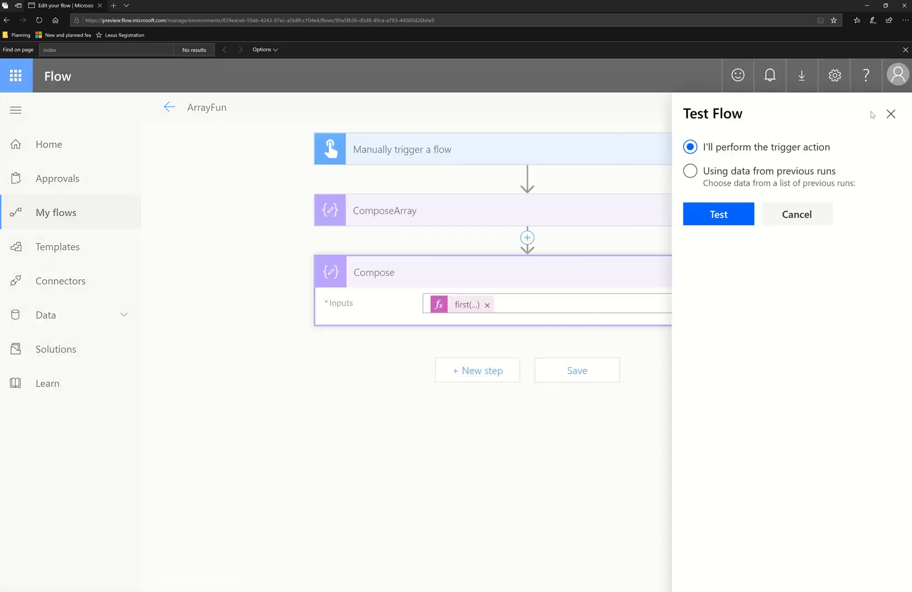
{"action": "left_click", "coordinate": [790, 216]}
Change the Compose expression to last(outputs('ComposeArray')) and update it
{"action": "left_click", "coordinate": [464, 304]}
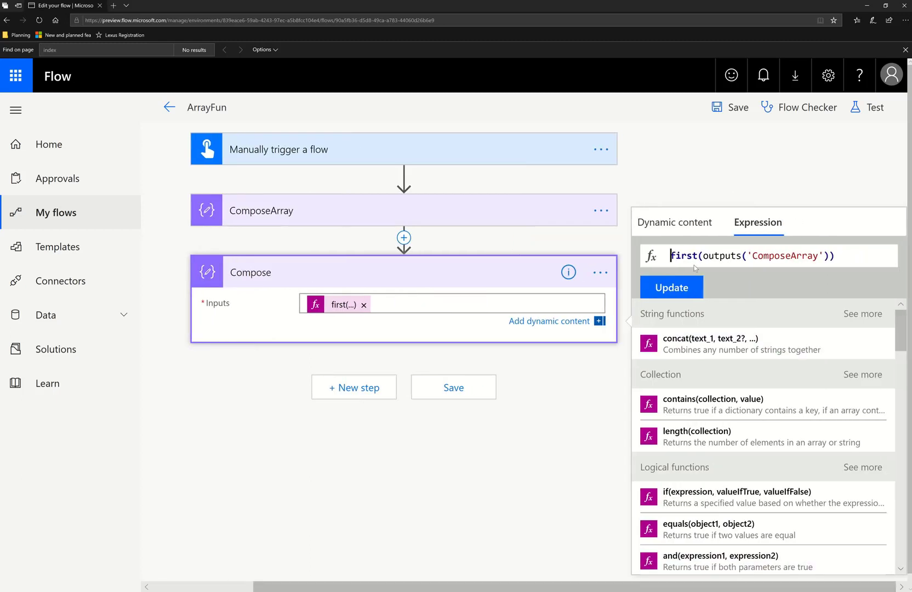
{"action": "double_click", "coordinate": [697, 255]}
{"action": "type", "text": "last"}
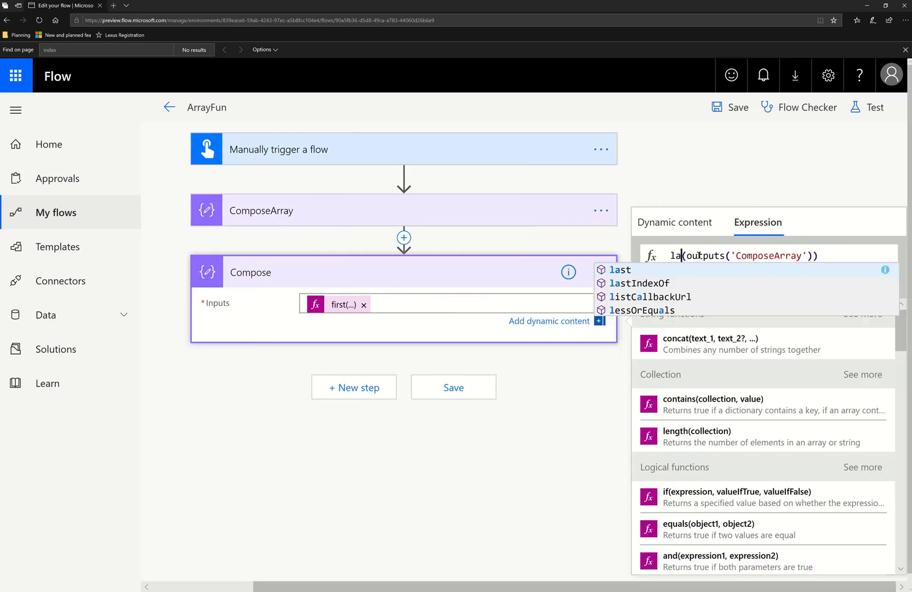
{"action": "left_click", "coordinate": [851, 257]}
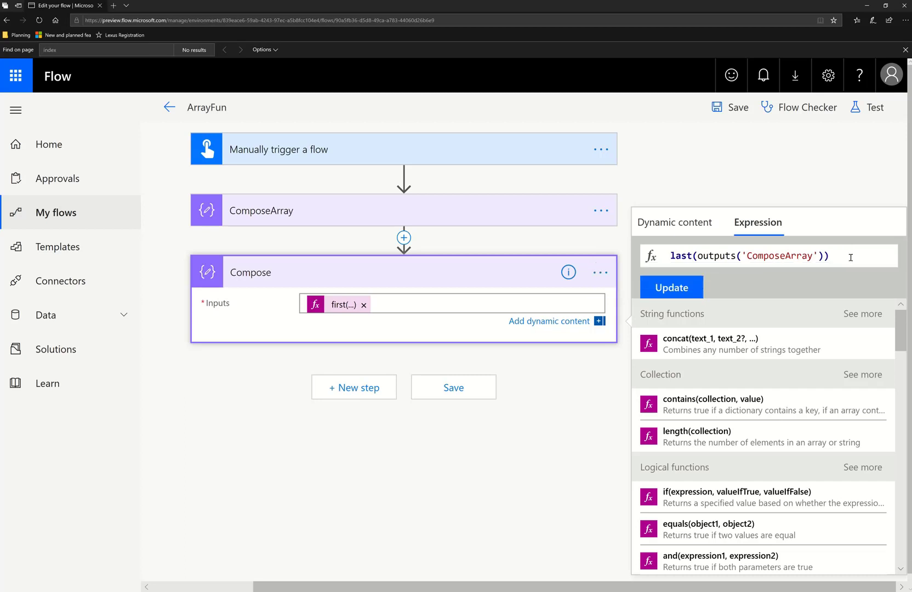
{"action": "left_click", "coordinate": [672, 288]}
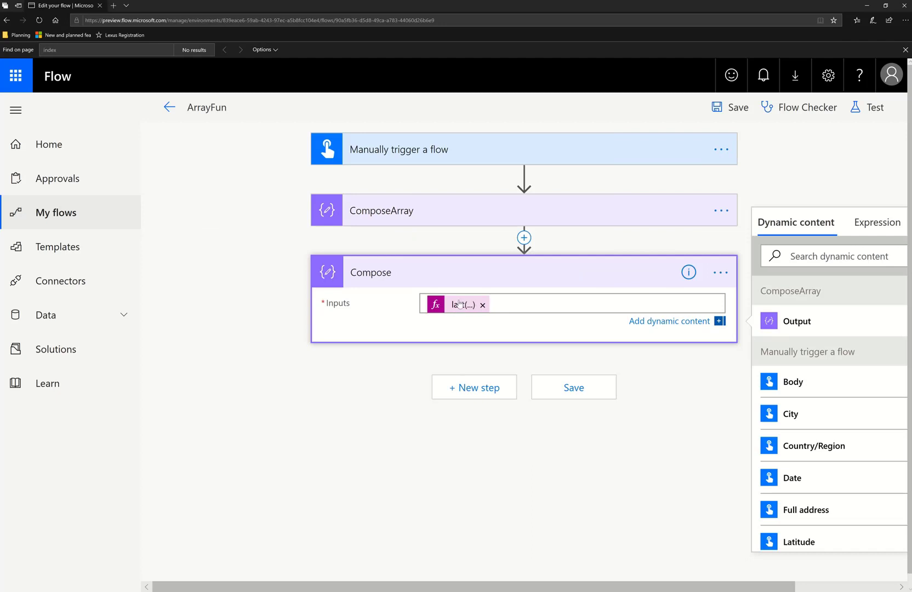
Save and test-run the flow again with a manual trigger
{"action": "left_click", "coordinate": [868, 107]}
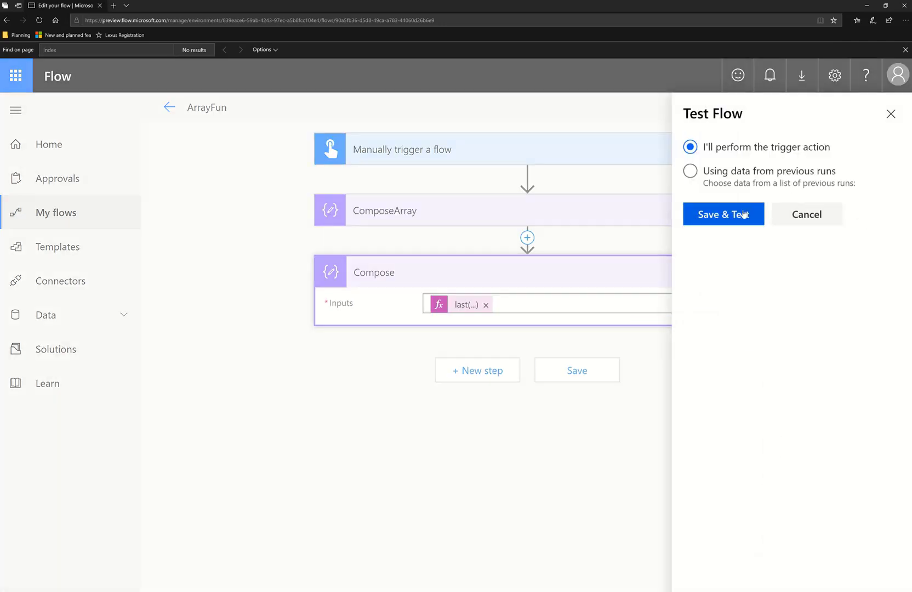
{"action": "left_click", "coordinate": [740, 218]}
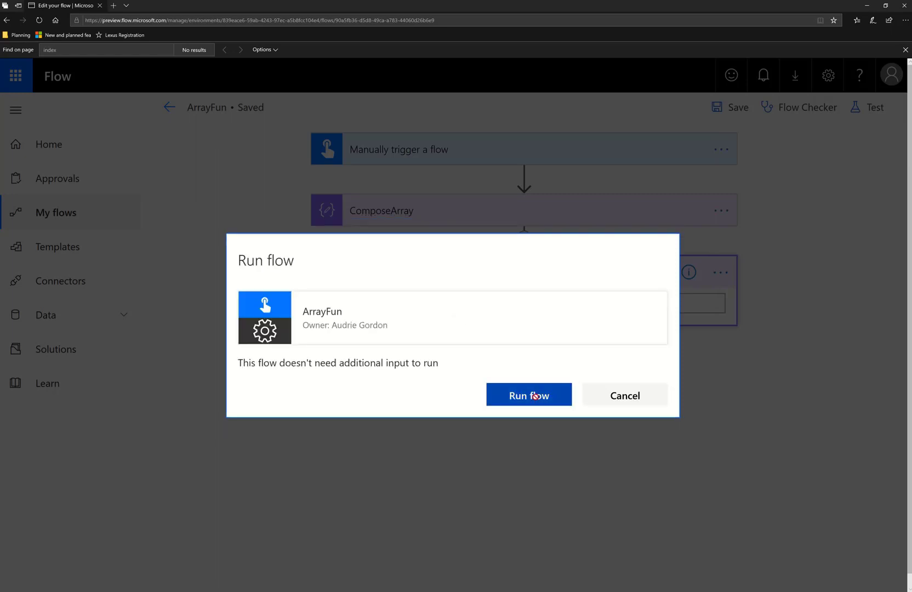
{"action": "left_click", "coordinate": [535, 395]}
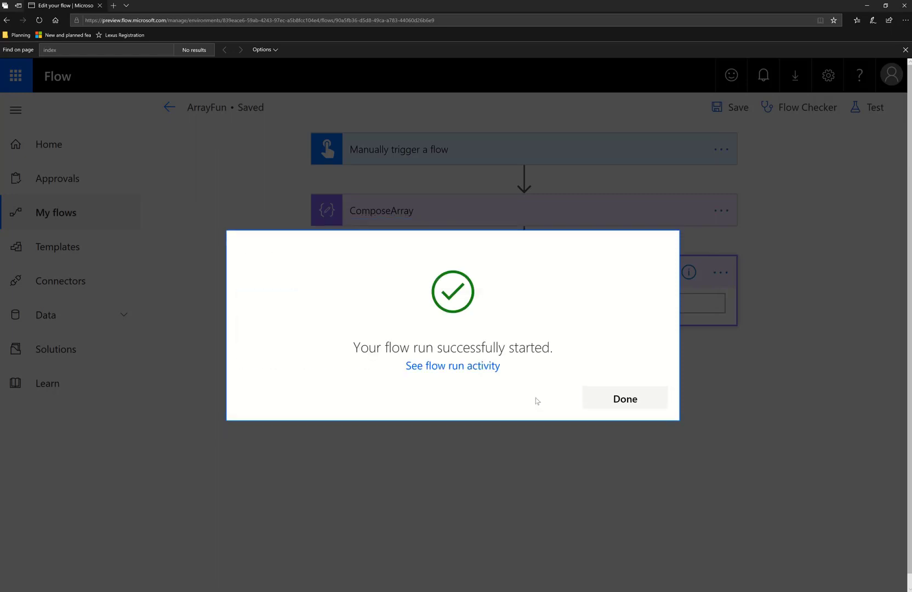
{"action": "left_click", "coordinate": [628, 403]}
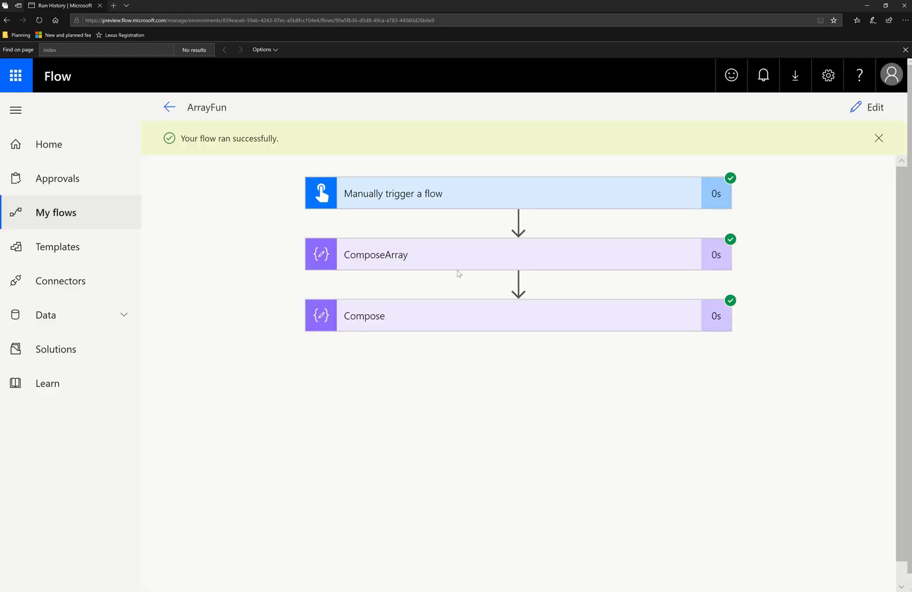
Expand the ComposeArray and Compose run results to examine their outputs
{"action": "left_click", "coordinate": [457, 257]}
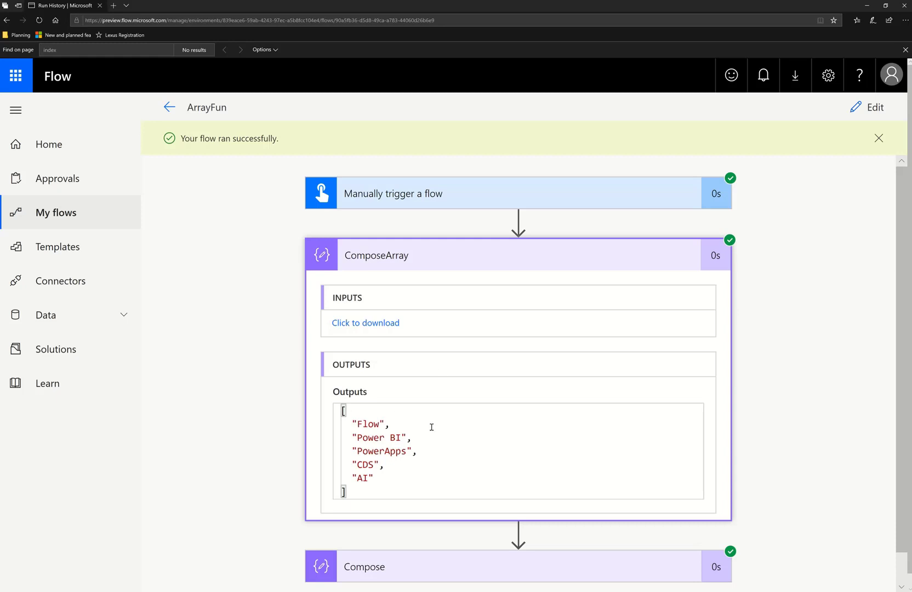
{"action": "scroll", "coordinate": [431, 427], "scroll_direction": "down", "scroll_amount": 1}
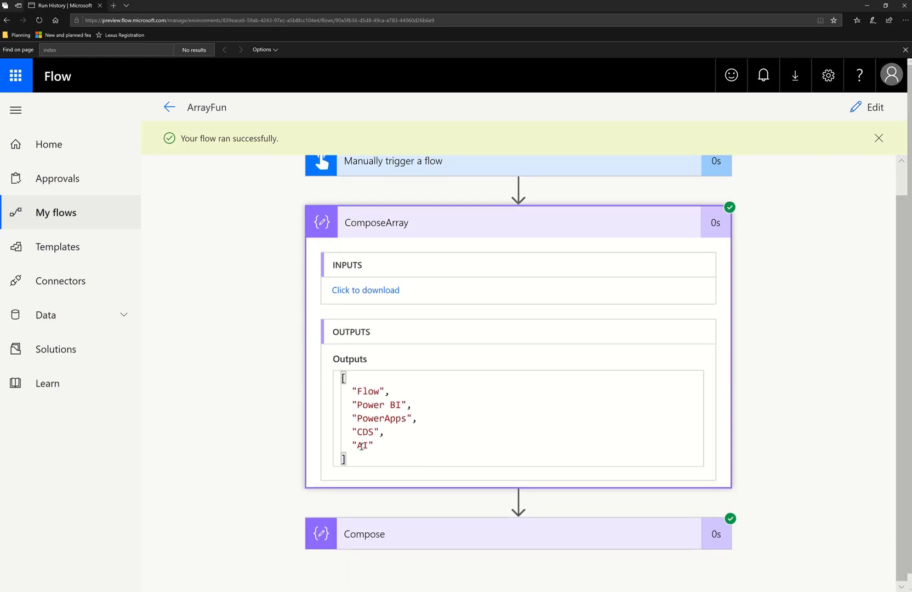
{"action": "left_click", "coordinate": [453, 553]}
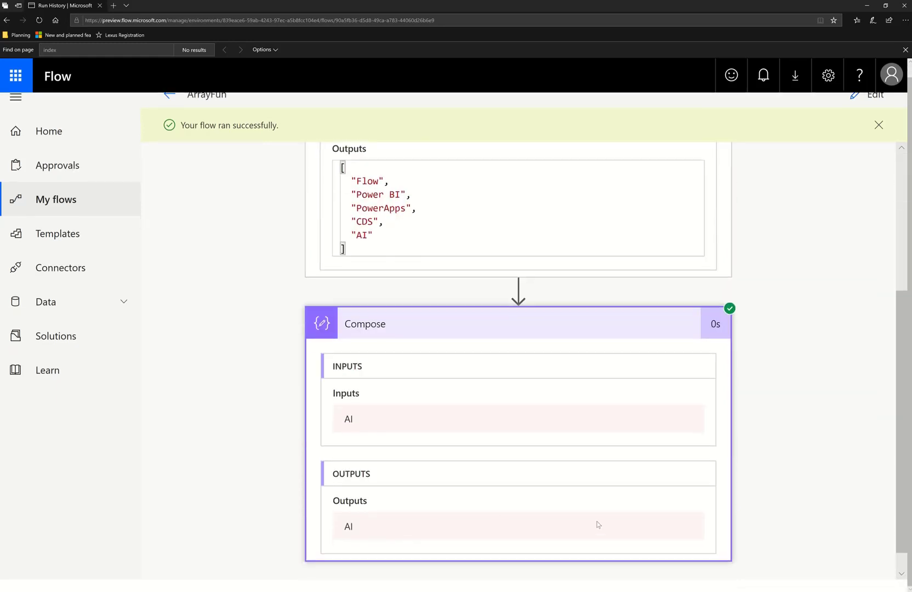
{"action": "scroll", "coordinate": [594, 520], "scroll_direction": "up", "scroll_amount": 4}
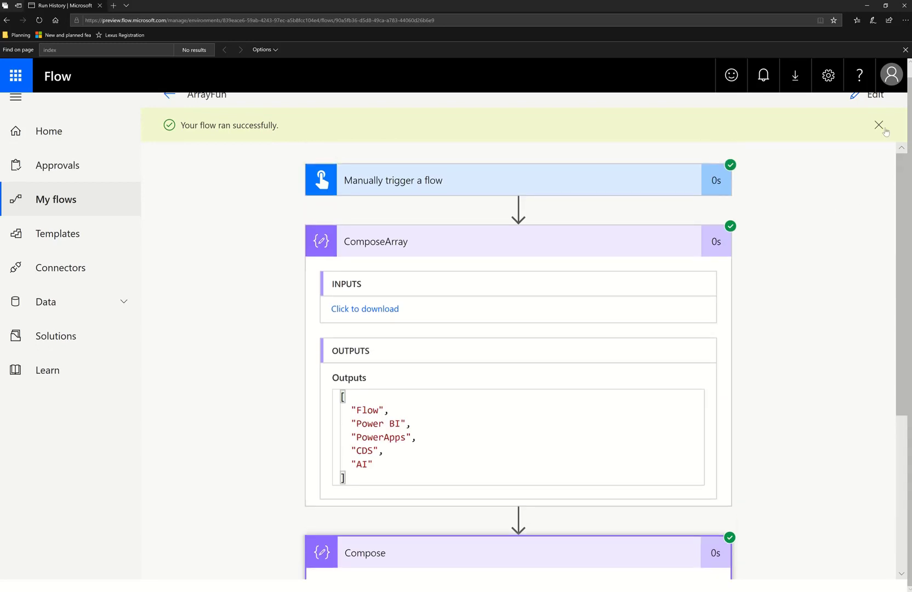
Return to editing and change the Compose expression to outputs('ComposeArray')[2], then update it
{"action": "left_click", "coordinate": [866, 98]}
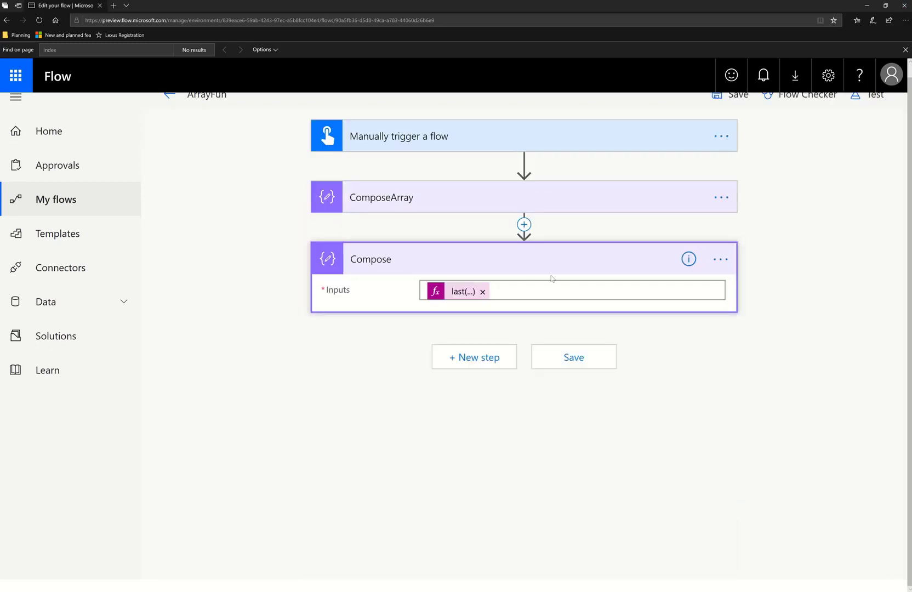
{"action": "left_click", "coordinate": [463, 294]}
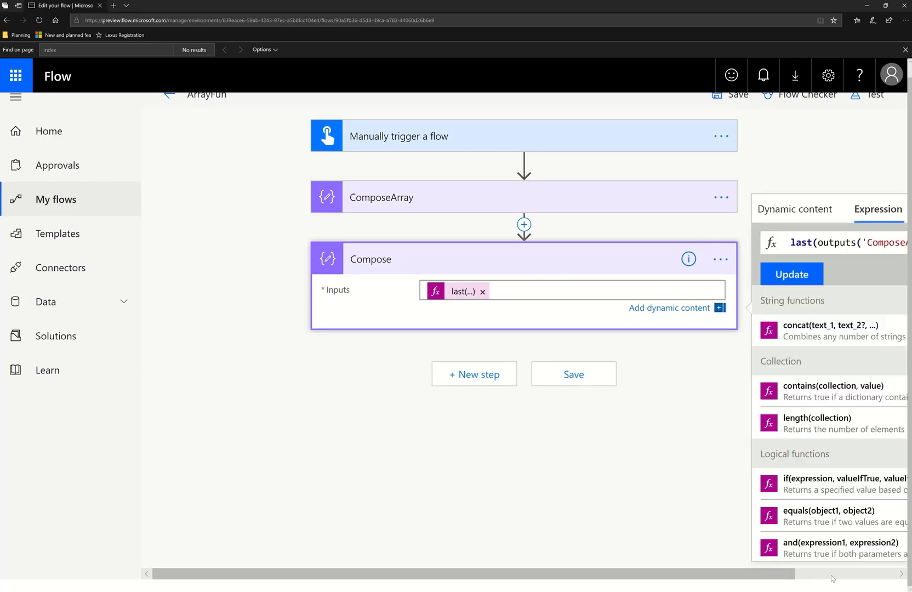
{"action": "left_click", "coordinate": [831, 578]}
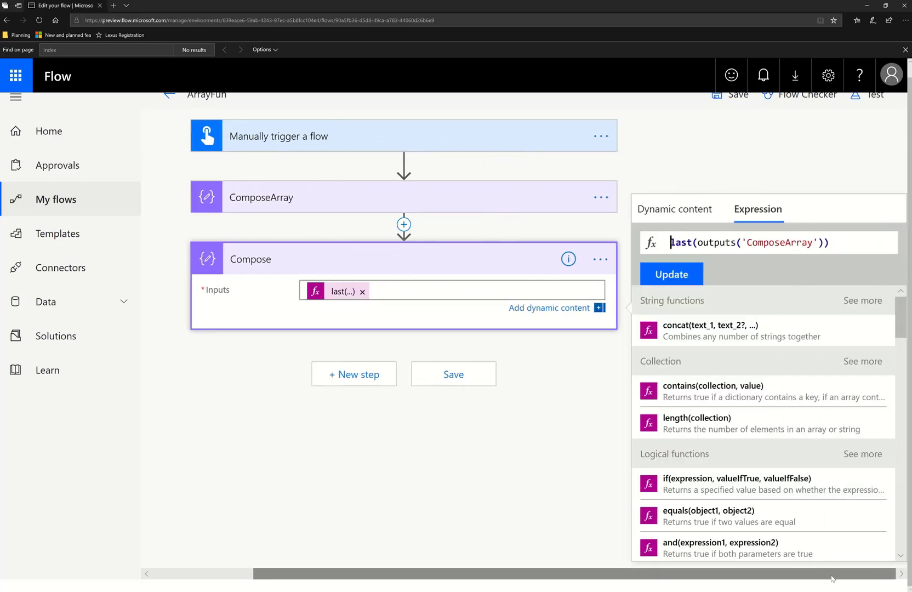
{"action": "left_click", "coordinate": [697, 243], "text": "shift"}
{"action": "key", "text": "BackSpace"}
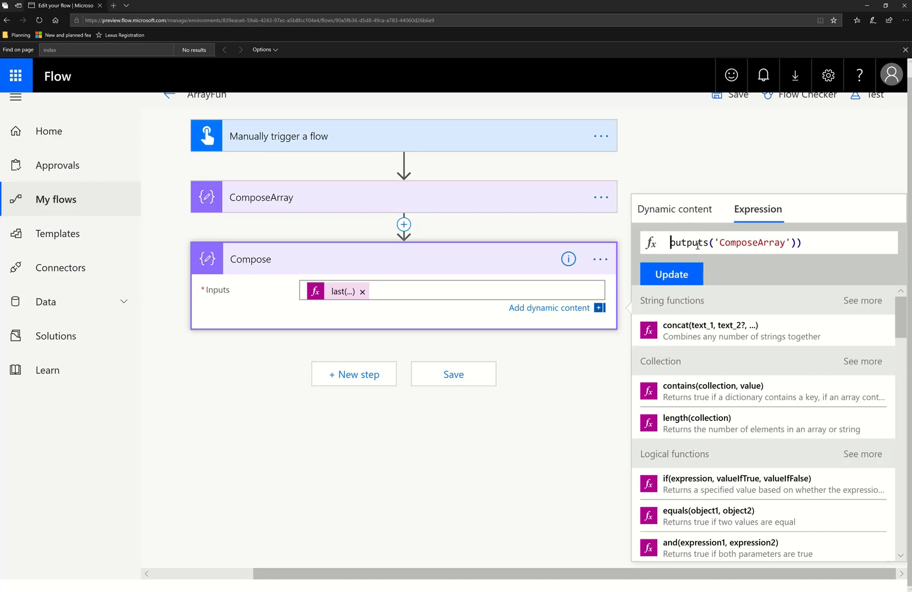
{"action": "key", "text": "End"}
{"action": "key", "text": "BackSpace"}
{"action": "type", "text": "[2"}
{"action": "left_click", "coordinate": [674, 275]}
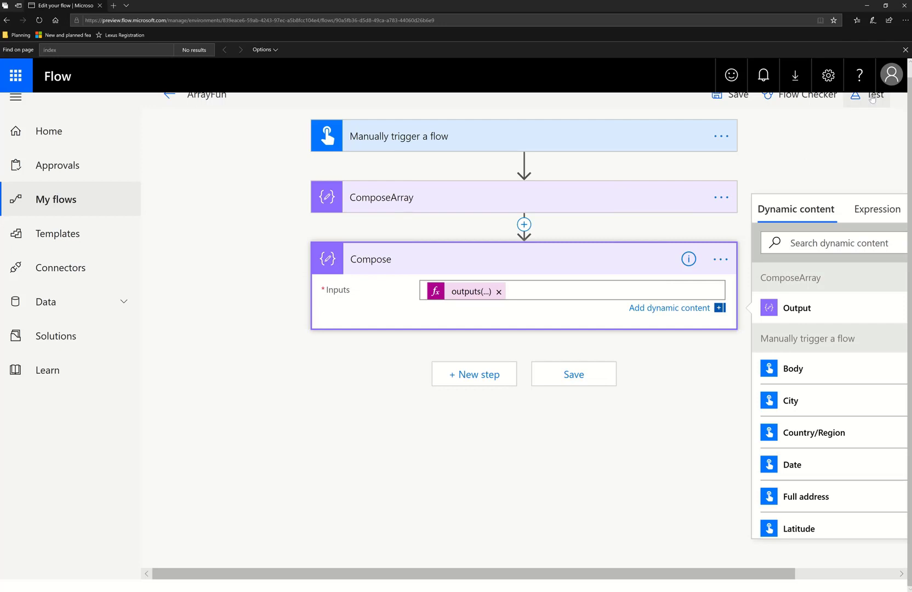
Test-run the ArrayFun flow with a manual trigger and open the run results
{"action": "left_click", "coordinate": [872, 98]}
{"action": "left_click", "coordinate": [727, 216]}
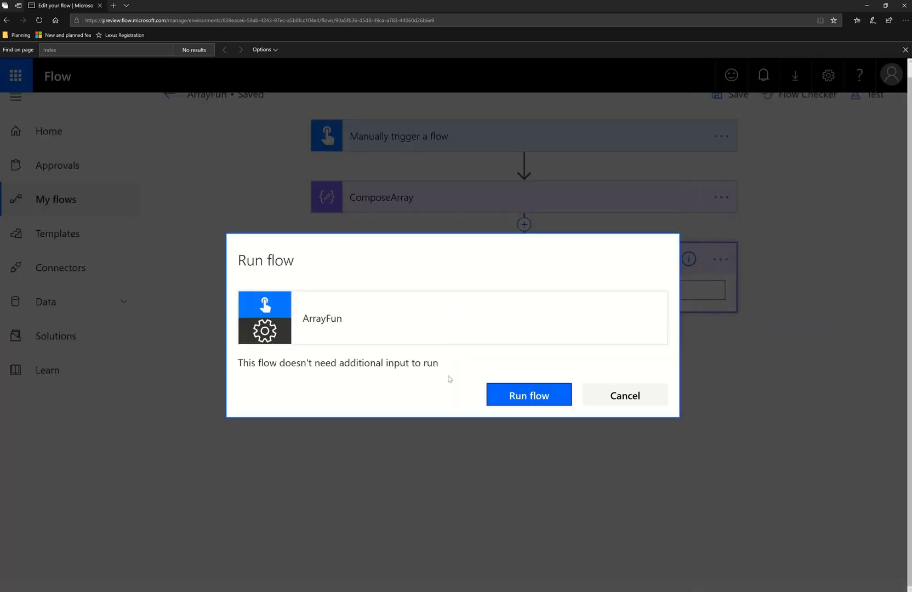
{"action": "left_click", "coordinate": [532, 408]}
{"action": "left_click", "coordinate": [605, 400]}
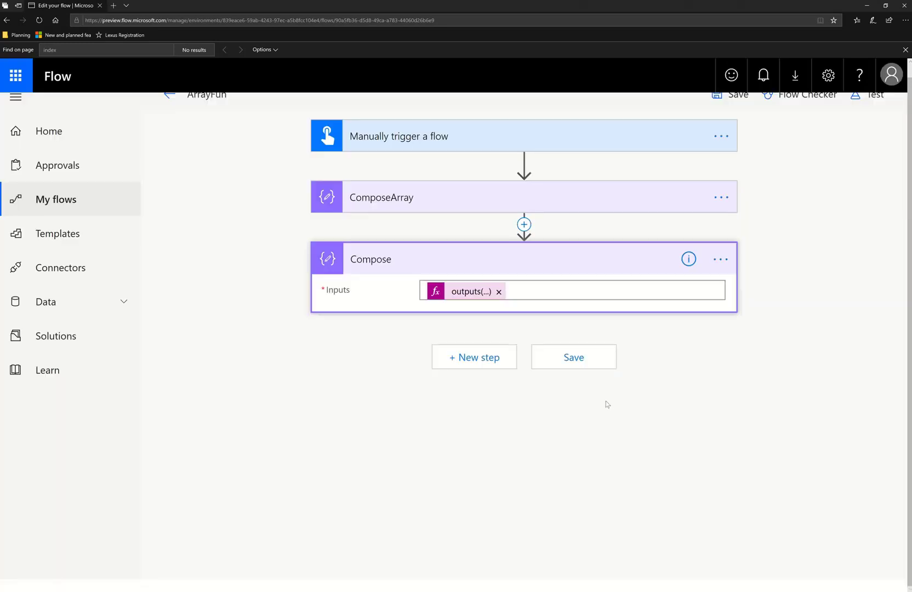
{"action": "left_click", "coordinate": [472, 236]}
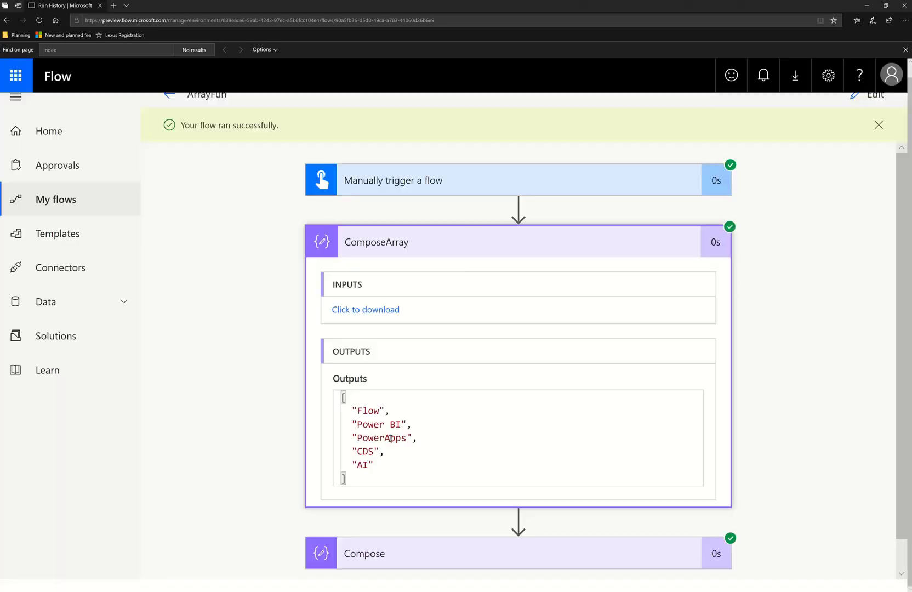
Examine the ComposeArray output array and the expanded Compose run result
{"action": "left_click", "coordinate": [393, 410]}
{"action": "left_click", "coordinate": [415, 423]}
{"action": "left_click", "coordinate": [423, 440]}
{"action": "scroll", "coordinate": [474, 519], "scroll_direction": "down", "scroll_amount": 1}
{"action": "left_click", "coordinate": [559, 521]}
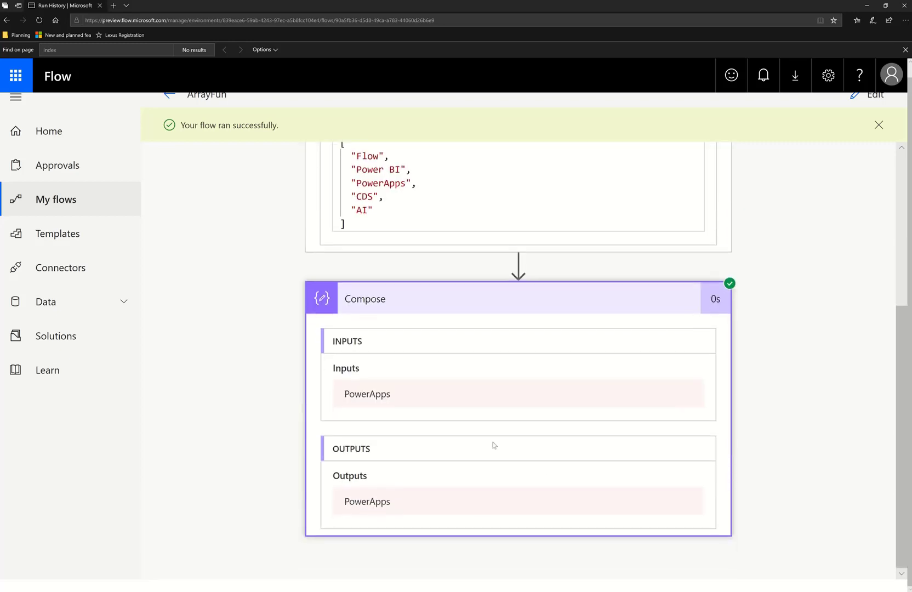
{"action": "scroll", "coordinate": [492, 444], "scroll_direction": "up", "scroll_amount": 5}
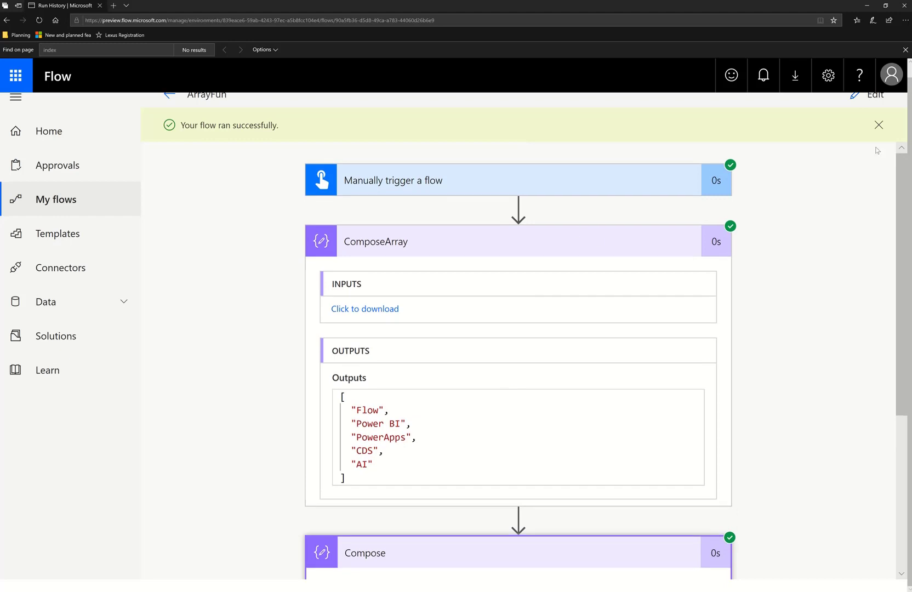
{"action": "scroll", "coordinate": [597, 408], "scroll_direction": "down", "scroll_amount": 3}
{"action": "scroll", "coordinate": [598, 417], "scroll_direction": "down", "scroll_amount": 2}
{"action": "scroll", "coordinate": [598, 417], "scroll_direction": "up", "scroll_amount": 5}
{"action": "left_click", "coordinate": [878, 125]}
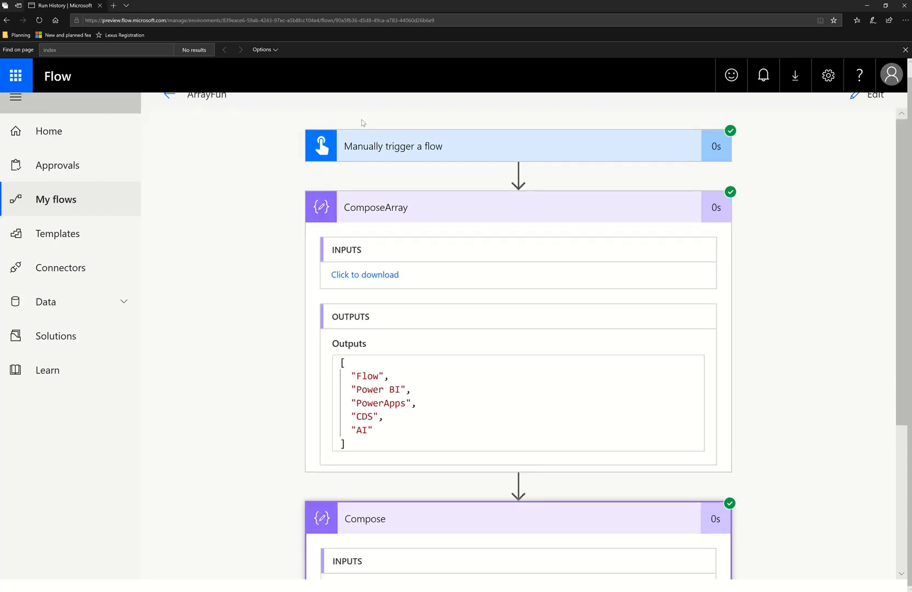
Open the ExpressionsDemoXL flow for editing and switch to the SampleData.xlsx workbook in Excel
{"action": "left_click", "coordinate": [79, 195]}
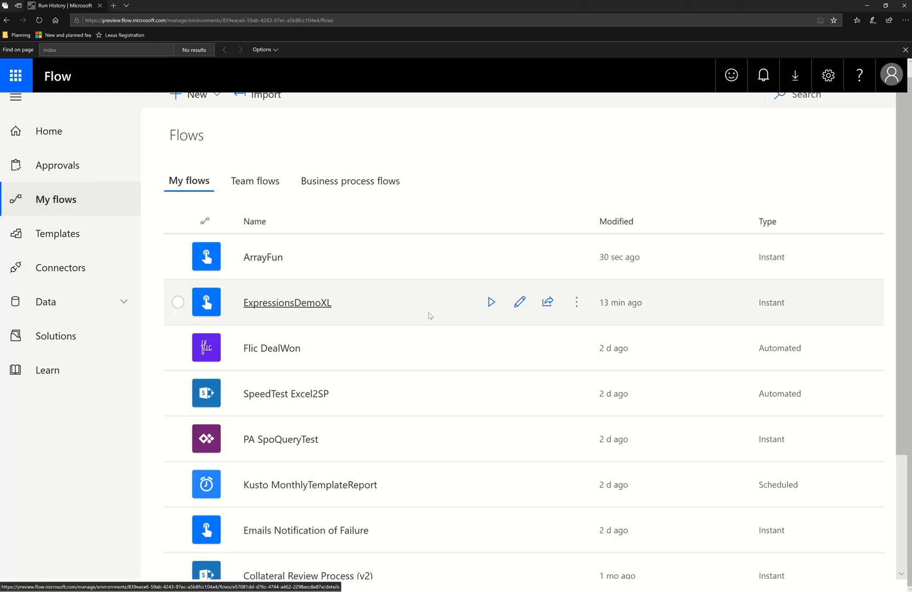
{"action": "left_click", "coordinate": [520, 301]}
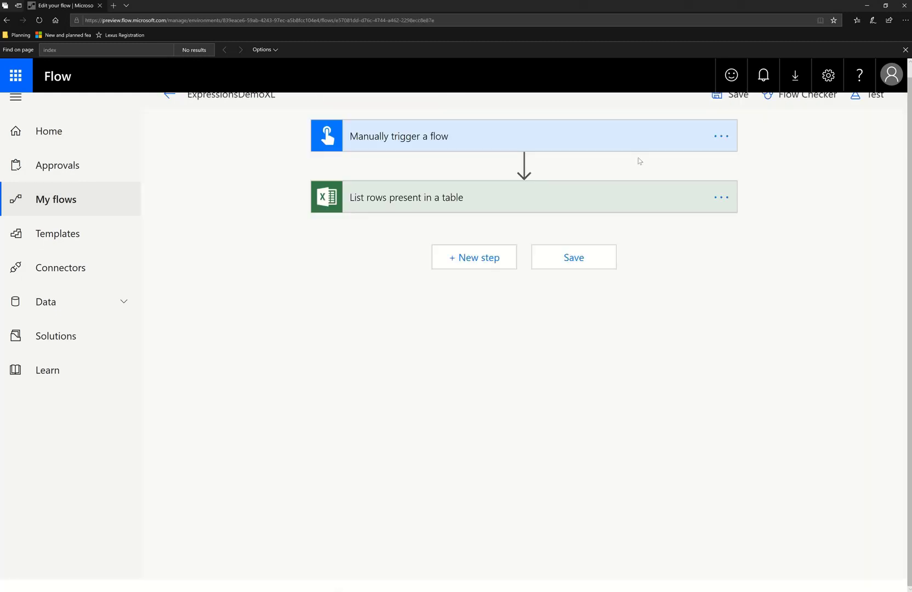
{"action": "key", "text": "alt+Tab"}
{"action": "key", "text": "alt+Tab"}
{"action": "key", "text": "alt+Tab"}
{"action": "key", "text": "alt+Tab"}
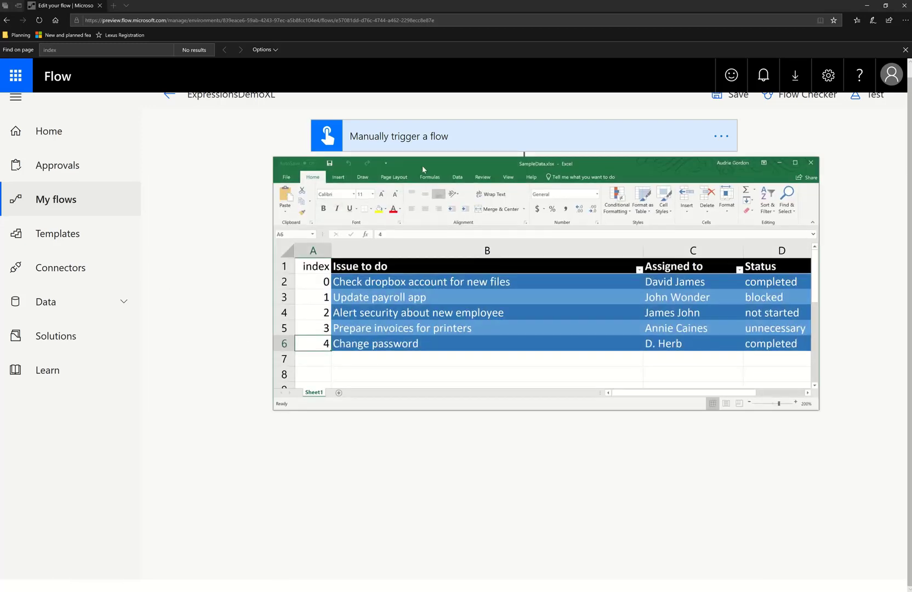
Reposition the Excel window and examine the table's index, Issue to do, Assigned to and Status columns
{"action": "left_click_drag", "start_coordinate": [422, 164], "coordinate": [321, 307]}
{"action": "left_click_drag", "start_coordinate": [285, 411], "coordinate": [645, 485]}
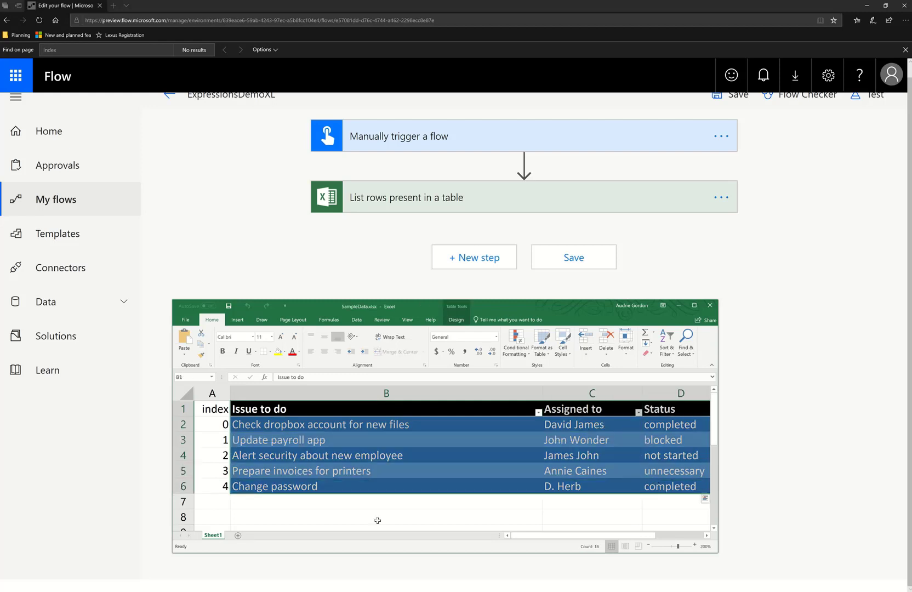
{"action": "left_click", "coordinate": [211, 412]}
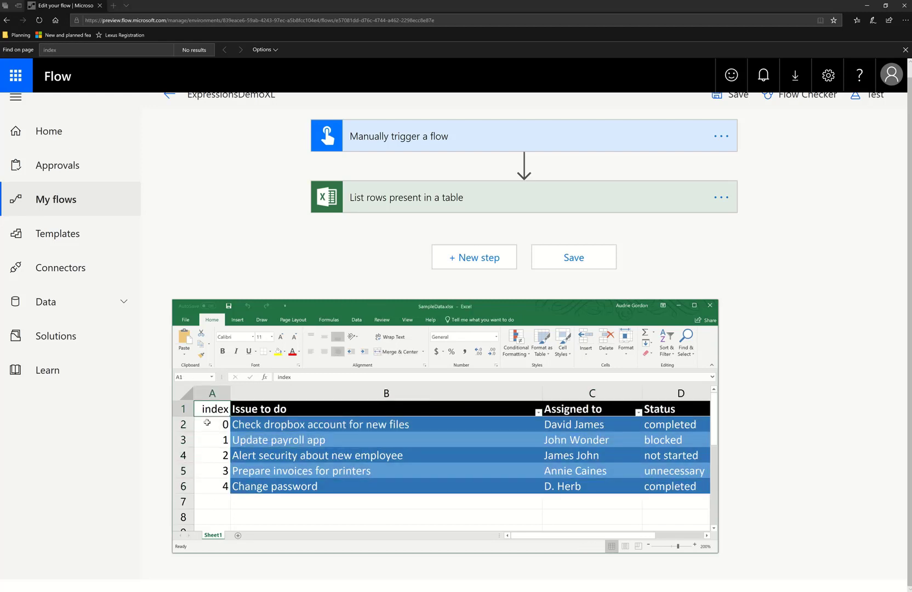
{"action": "left_click", "coordinate": [207, 422]}
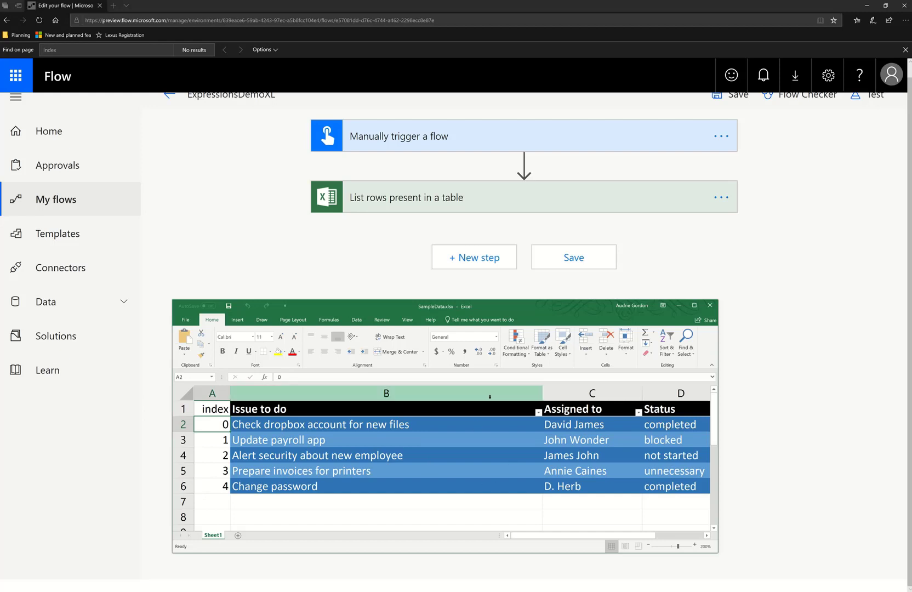
{"action": "left_click", "coordinate": [443, 388]}
{"action": "left_click", "coordinate": [592, 391]}
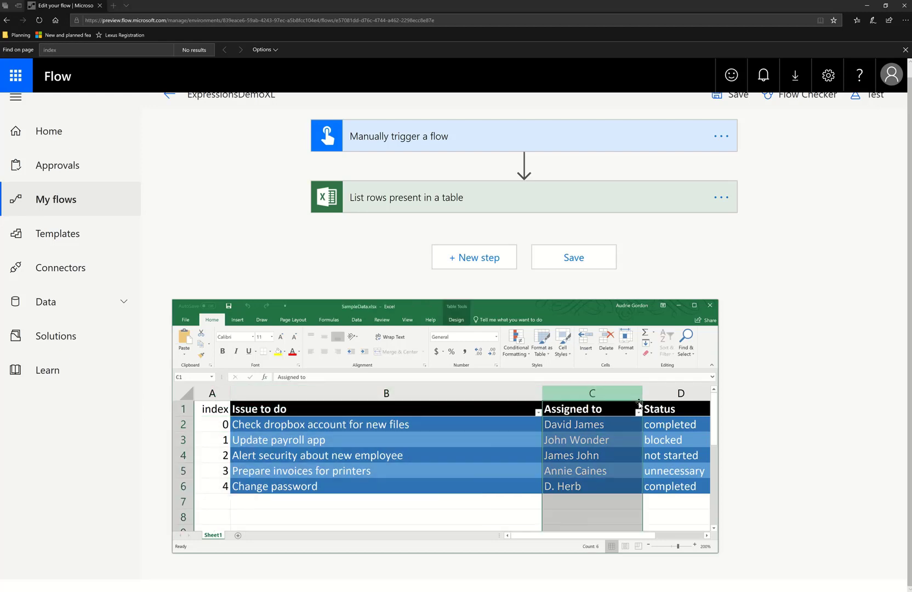
{"action": "left_click", "coordinate": [681, 392]}
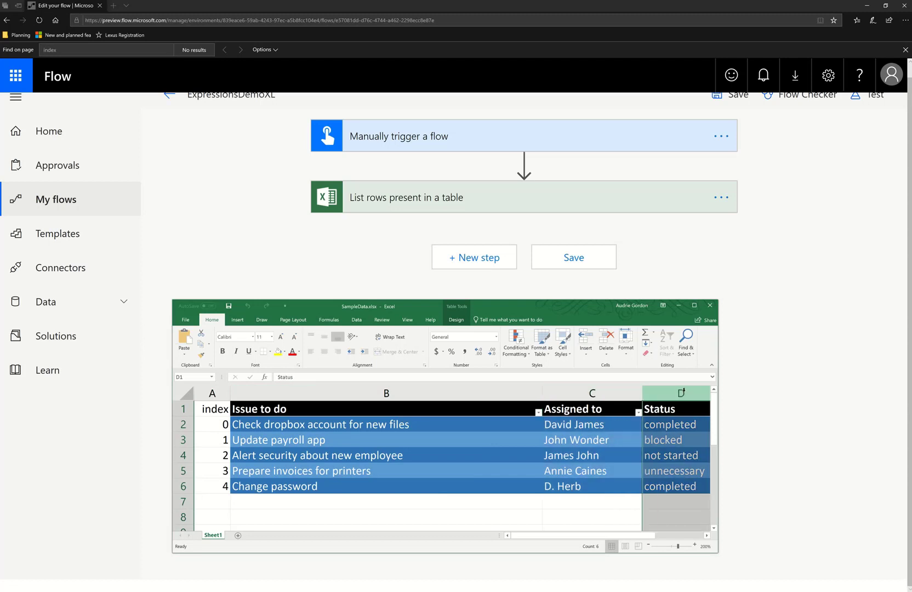
{"action": "left_click", "coordinate": [213, 422]}
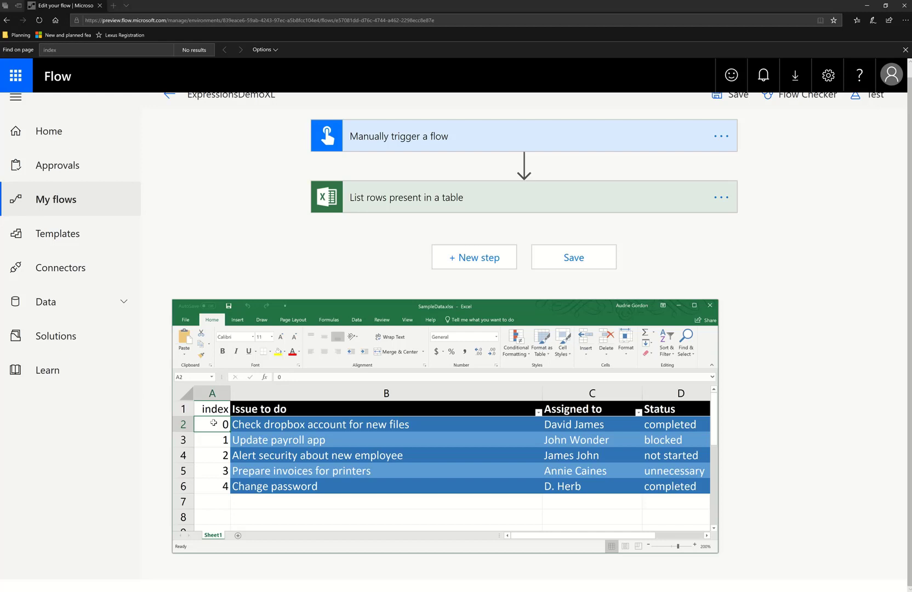
{"action": "key", "text": "Down"}
{"action": "key", "text": "Down"}
{"action": "key", "text": "Down"}
{"action": "key", "text": "Down"}
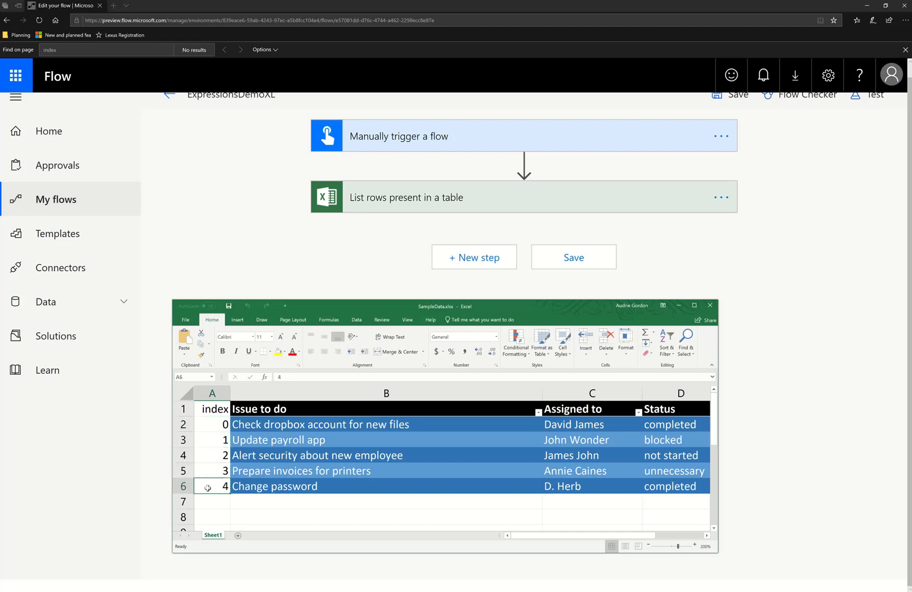
{"action": "left_click", "coordinate": [184, 486]}
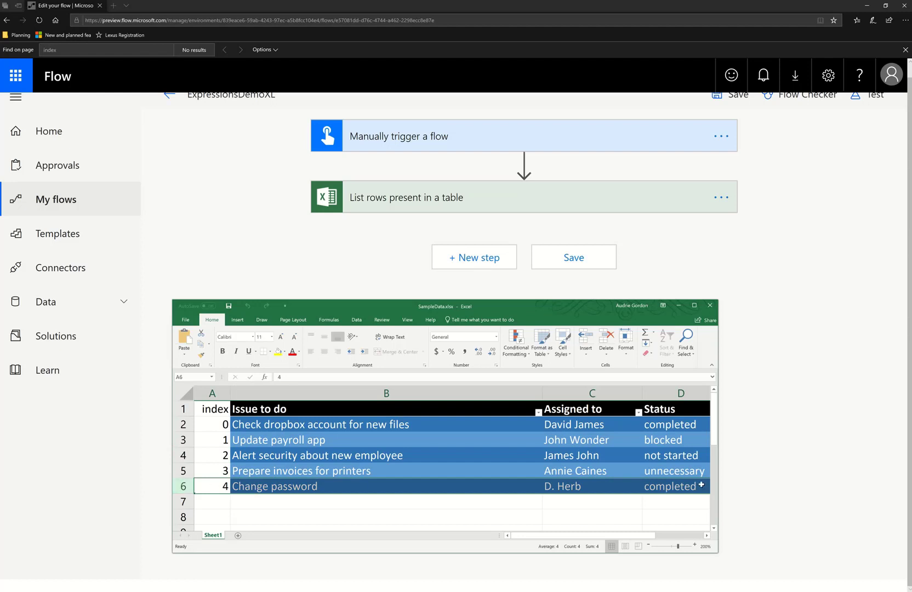
Test-run the ExpressionsDemoXL flow manually and expand the List rows present in a table result
{"action": "left_click", "coordinate": [870, 94]}
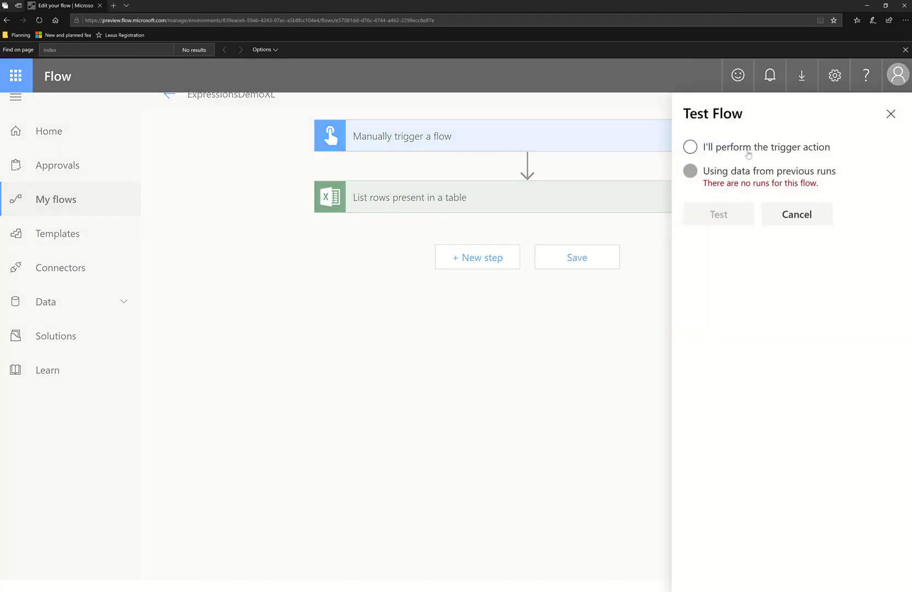
{"action": "left_click", "coordinate": [729, 147]}
{"action": "left_click", "coordinate": [728, 215]}
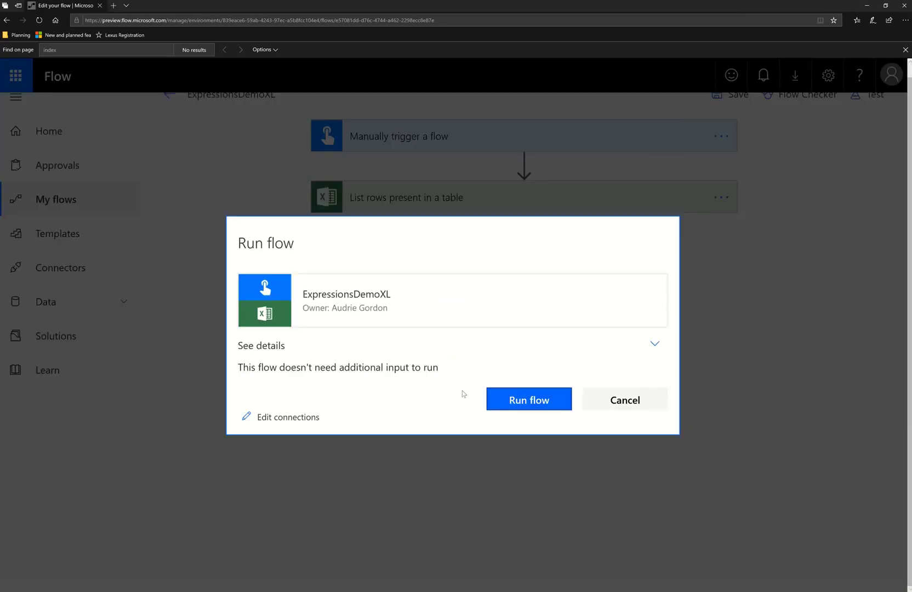
{"action": "left_click", "coordinate": [511, 401]}
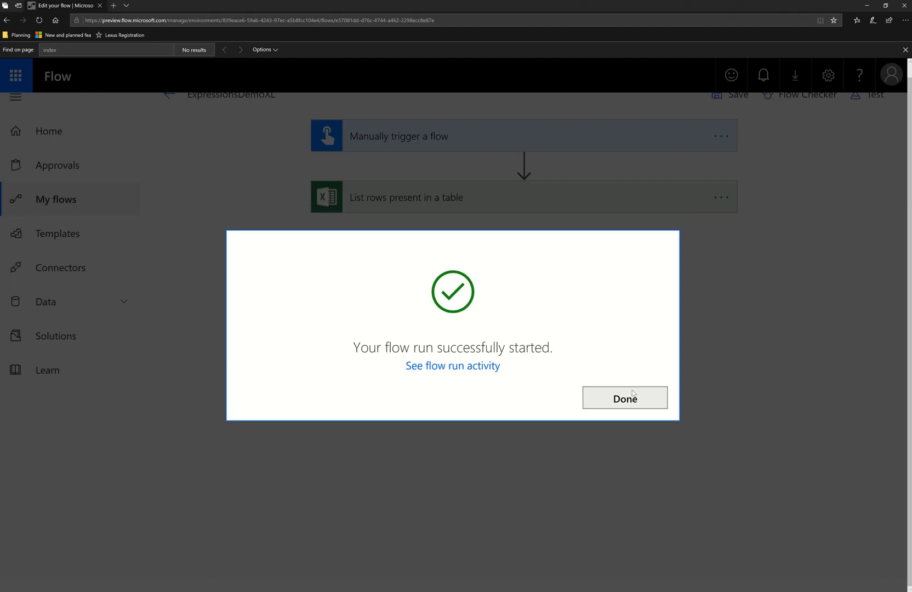
{"action": "left_click", "coordinate": [633, 393]}
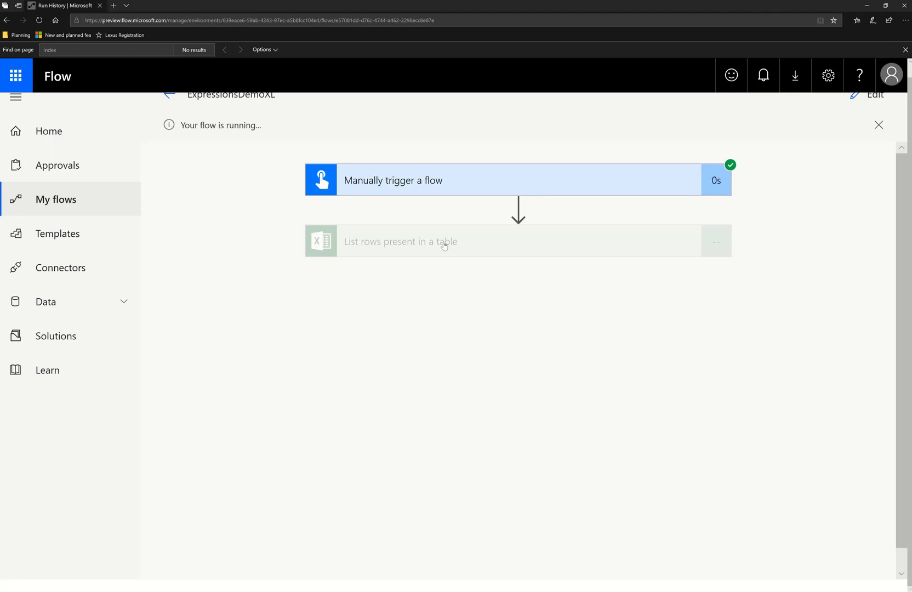
{"action": "left_click", "coordinate": [444, 246]}
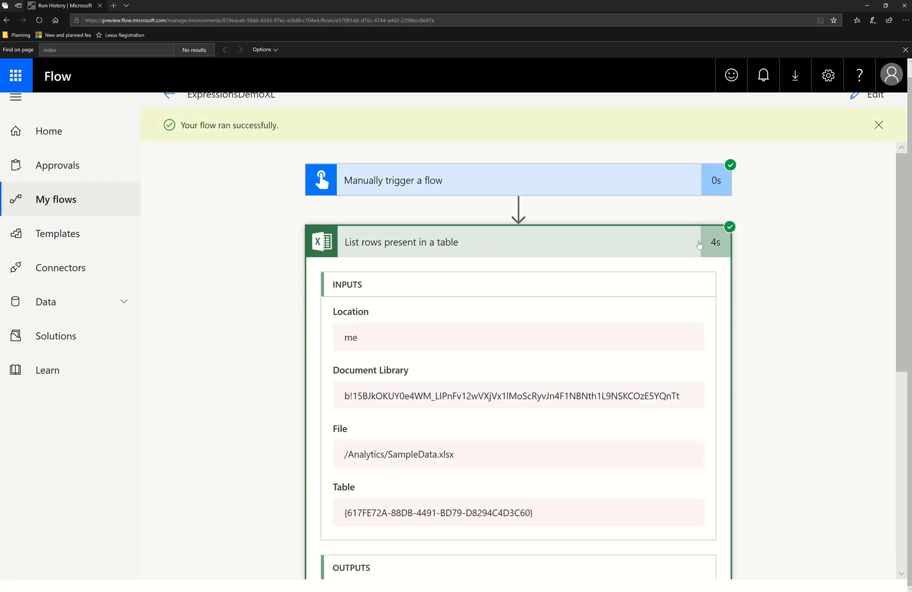
Copy the entire List rows output body and paste it into Notepad
{"action": "scroll", "coordinate": [543, 422], "scroll_direction": "down", "scroll_amount": 5}
{"action": "scroll", "coordinate": [539, 422], "scroll_direction": "down", "scroll_amount": 3}
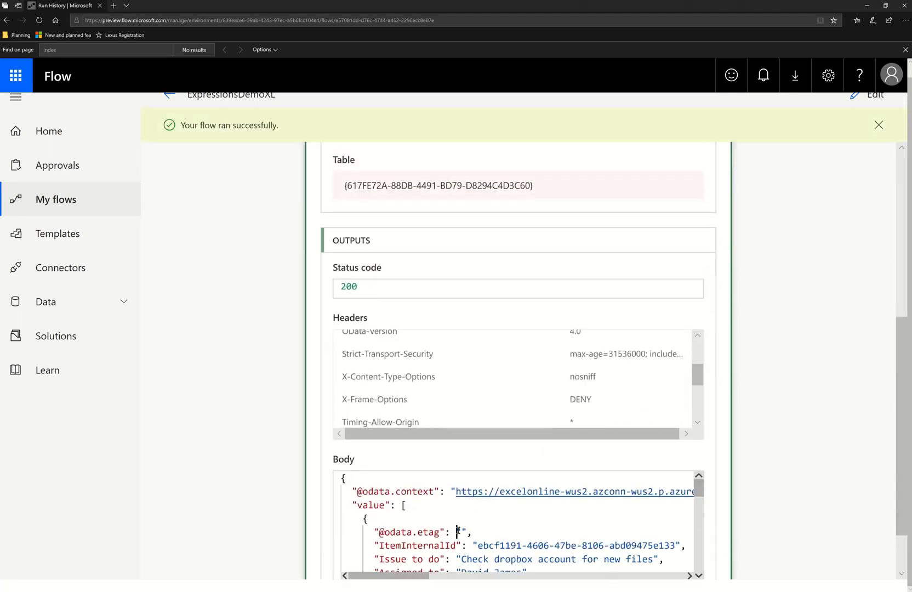
{"action": "left_click", "coordinate": [457, 531]}
{"action": "key", "text": "ctrl+a"}
{"action": "key", "text": "ctrl+c"}
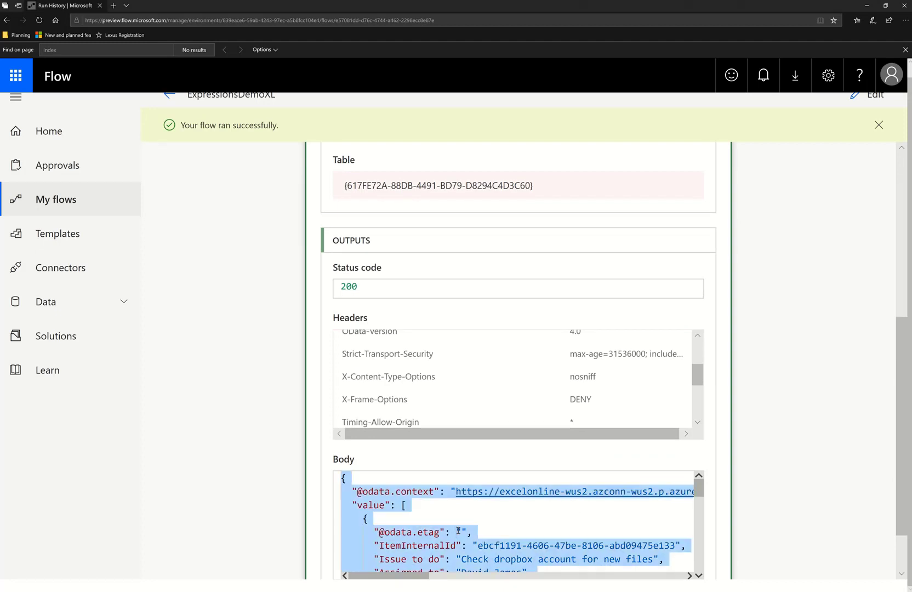
{"action": "key", "text": "alt+Tab"}
{"action": "key", "text": "alt+Tab"}
{"action": "key", "text": "alt+Tab"}
{"action": "key", "text": "alt+Tab"}
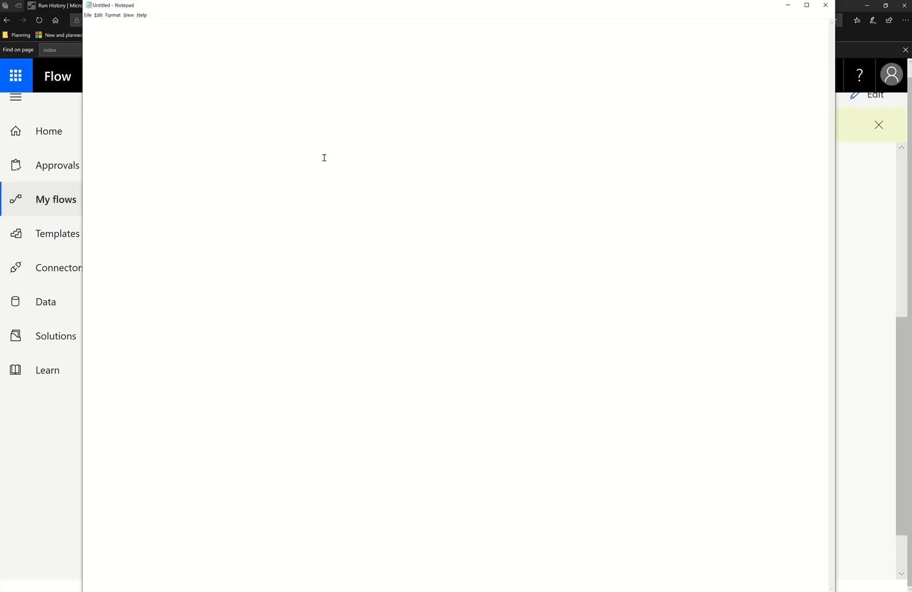
{"action": "key", "text": "ctrl+v"}
Trim the pasted JSON to just the value array by deleting the wrapper text before and after it
{"action": "scroll", "coordinate": [439, 152], "scroll_direction": "up", "scroll_amount": 3}
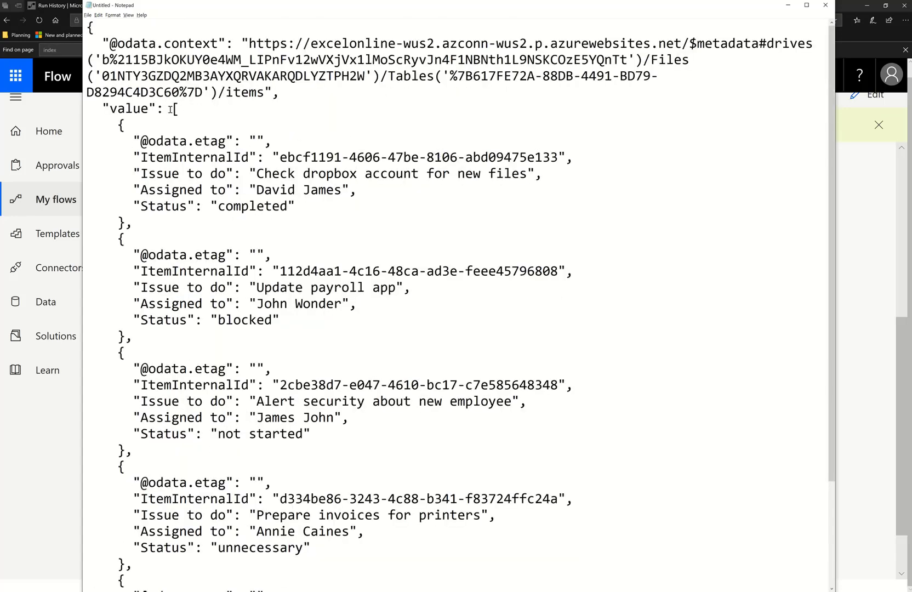
{"action": "left_click_drag", "start_coordinate": [171, 109], "coordinate": [48, 27]}
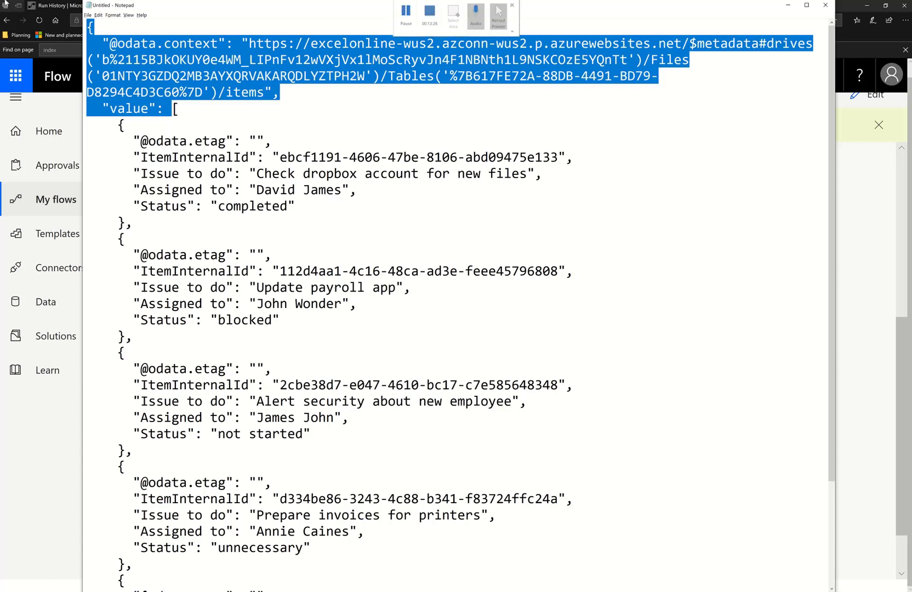
{"action": "key", "text": "Delete"}
{"action": "scroll", "coordinate": [103, 427], "scroll_direction": "down", "scroll_amount": 1}
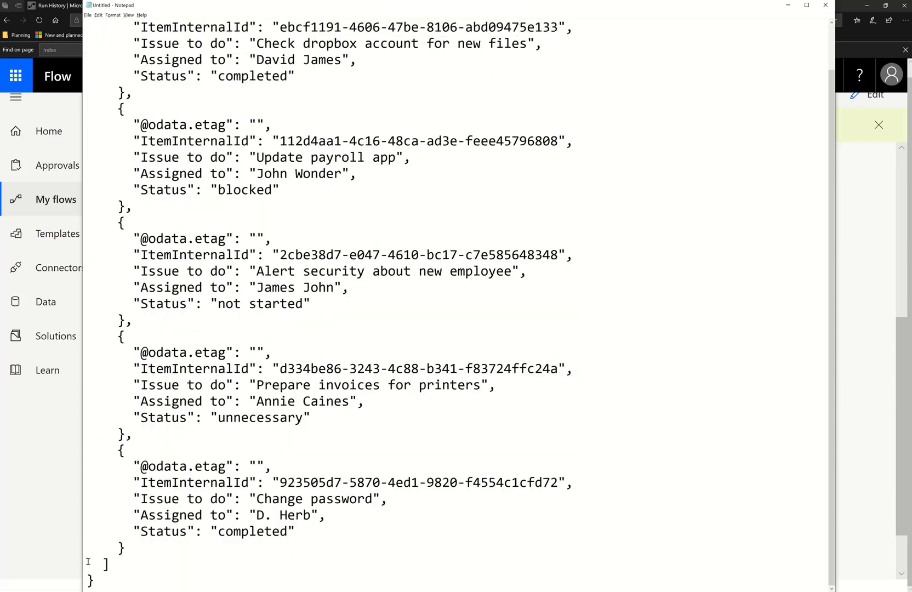
{"action": "left_click", "coordinate": [112, 582]}
{"action": "key", "text": "BackSpace"}
{"action": "key", "text": "BackSpace"}
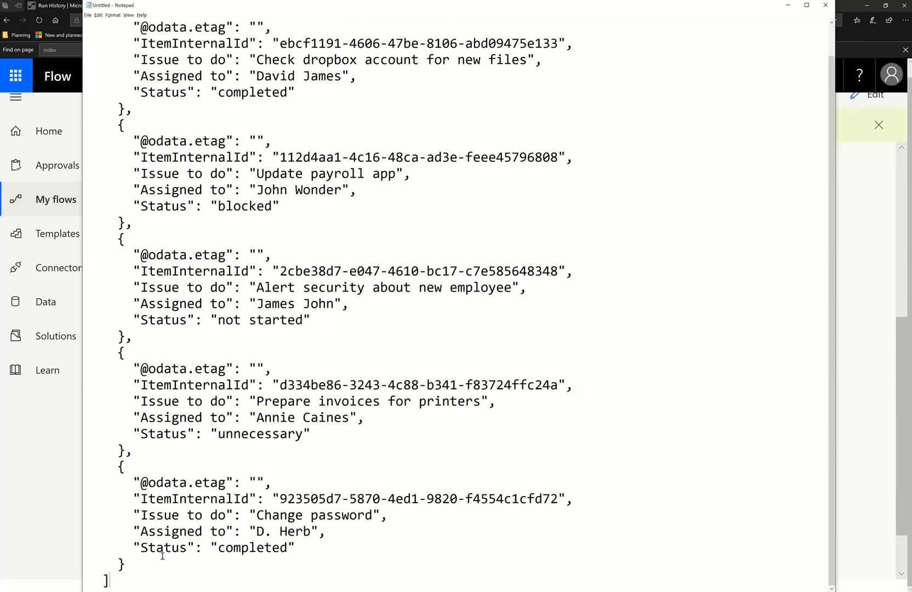
{"action": "scroll", "coordinate": [206, 515], "scroll_direction": "up", "scroll_amount": 1}
{"action": "scroll", "coordinate": [206, 515], "scroll_direction": "down", "scroll_amount": 1}
{"action": "scroll", "coordinate": [205, 515], "scroll_direction": "up", "scroll_amount": 1}
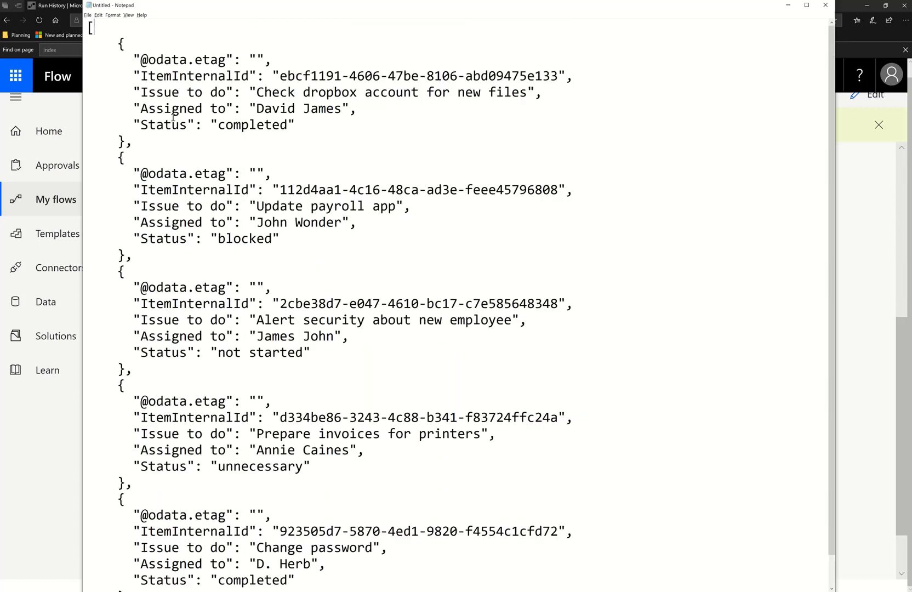
Highlight each record object in the pasted JSON array in turn to examine its fields
{"action": "scroll", "coordinate": [230, 437], "scroll_direction": "down", "scroll_amount": 1}
{"action": "scroll", "coordinate": [193, 306], "scroll_direction": "up", "scroll_amount": 1}
{"action": "left_click_drag", "start_coordinate": [127, 143], "coordinate": [49, 49]}
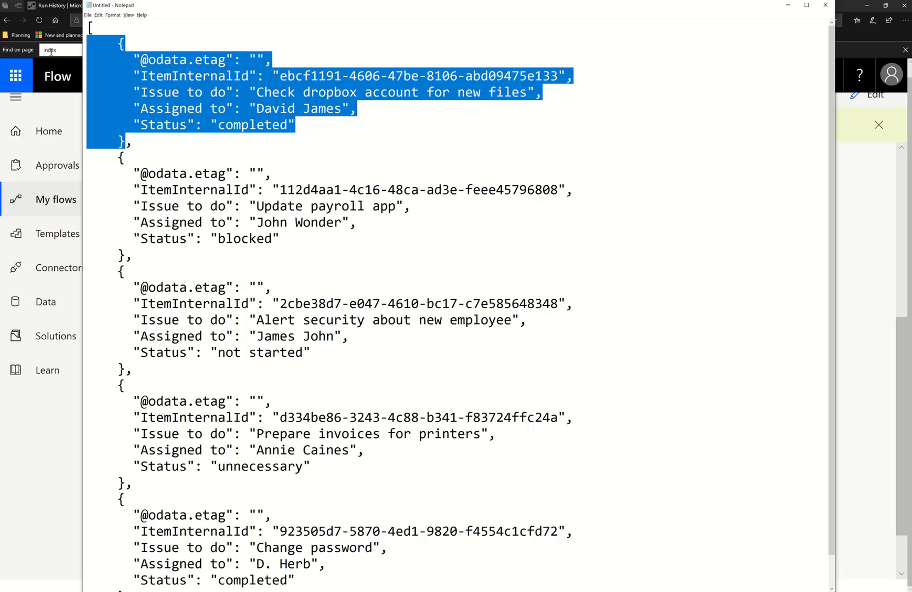
{"action": "left_click", "coordinate": [243, 117]}
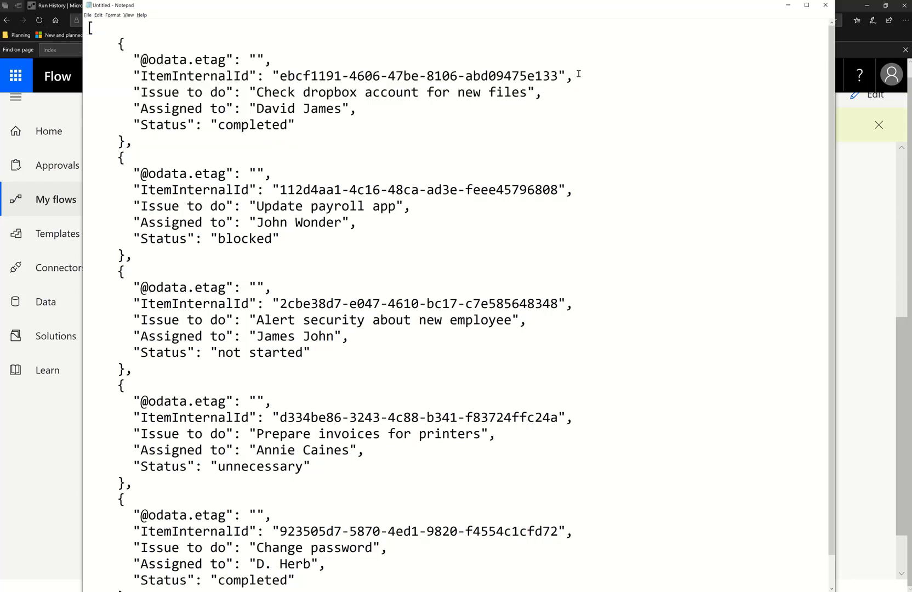
{"action": "left_click_drag", "start_coordinate": [579, 74], "coordinate": [78, 61]}
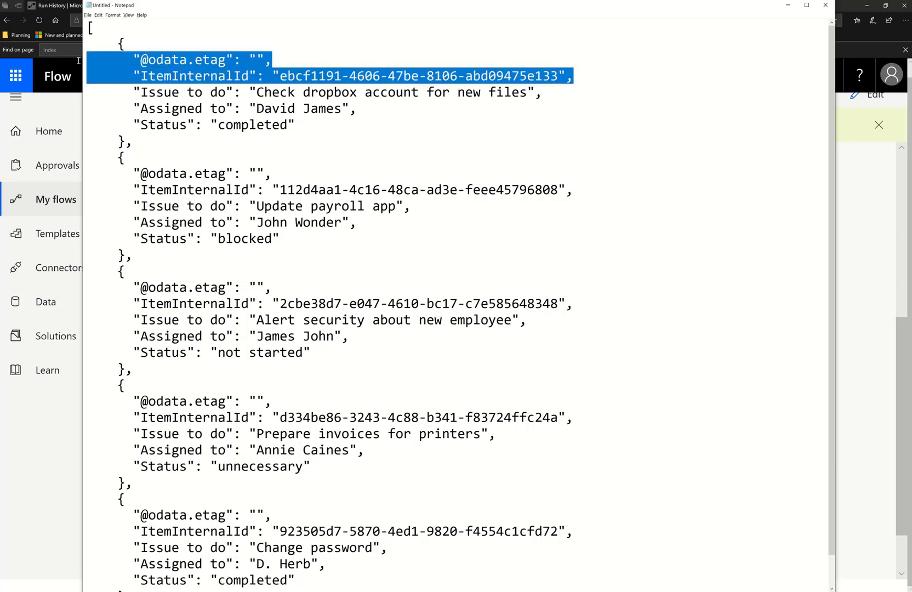
{"action": "left_click_drag", "start_coordinate": [135, 91], "coordinate": [355, 126]}
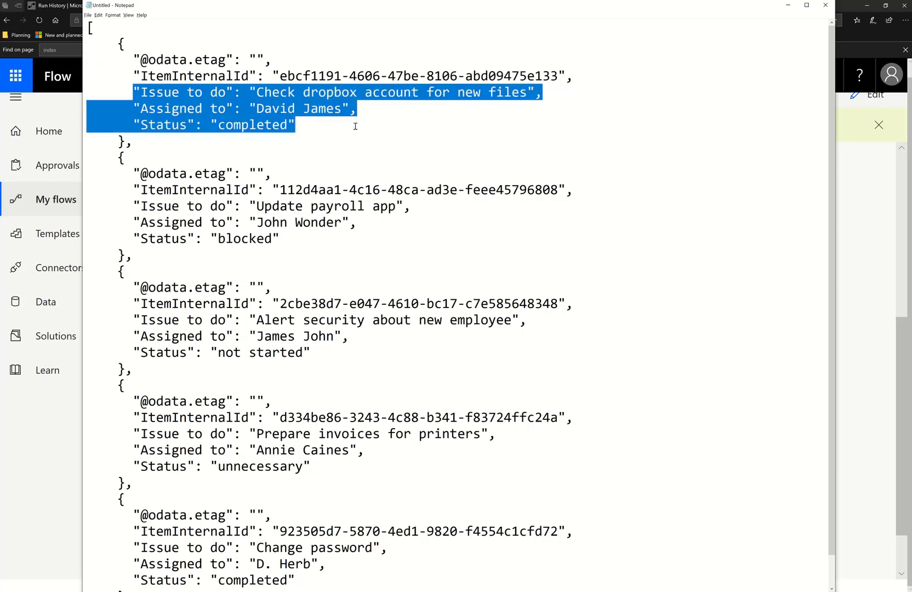
{"action": "left_click", "coordinate": [126, 57]}
{"action": "left_click_drag", "start_coordinate": [114, 42], "coordinate": [174, 145]}
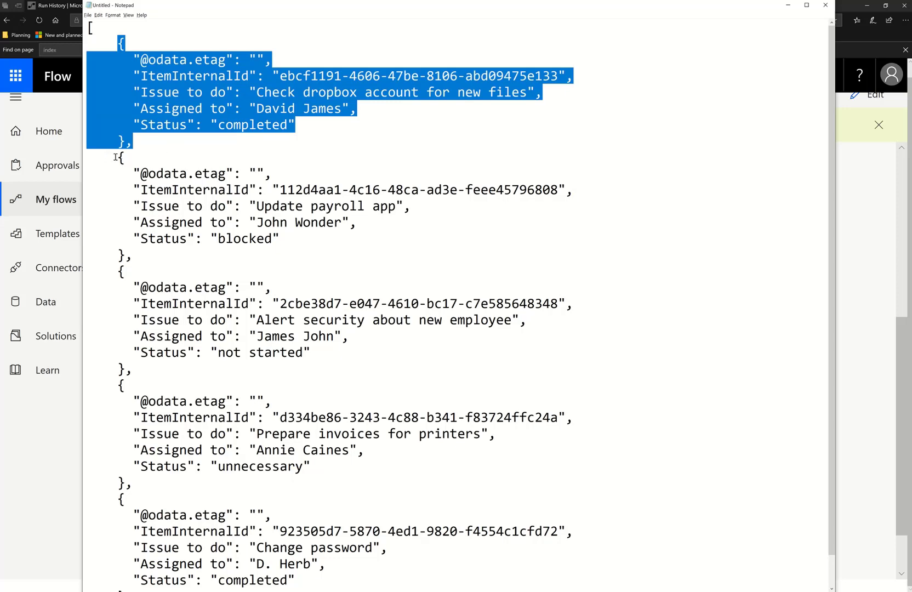
{"action": "left_click_drag", "start_coordinate": [115, 158], "coordinate": [174, 457]}
{"action": "scroll", "coordinate": [125, 244], "scroll_direction": "down", "scroll_amount": 1}
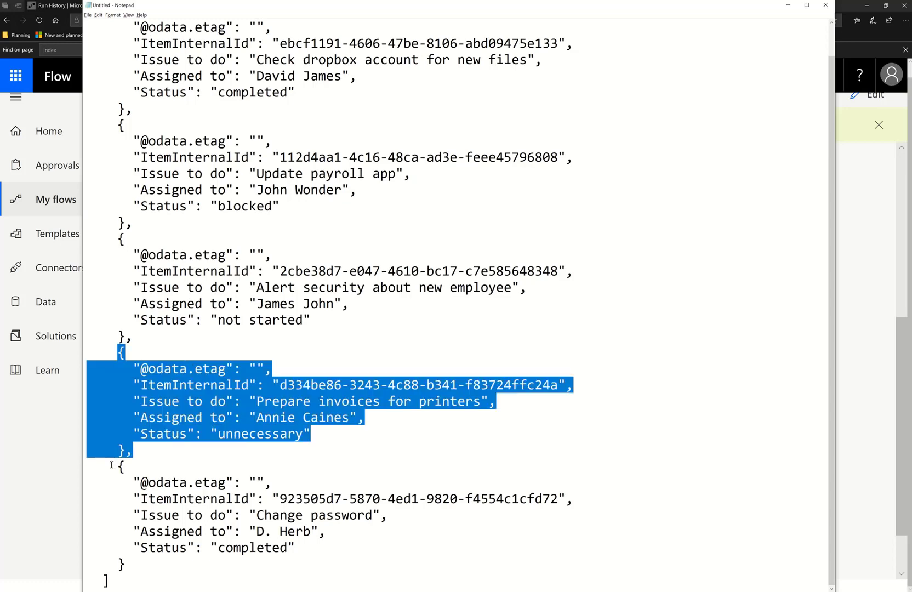
{"action": "left_click_drag", "start_coordinate": [111, 465], "coordinate": [156, 558]}
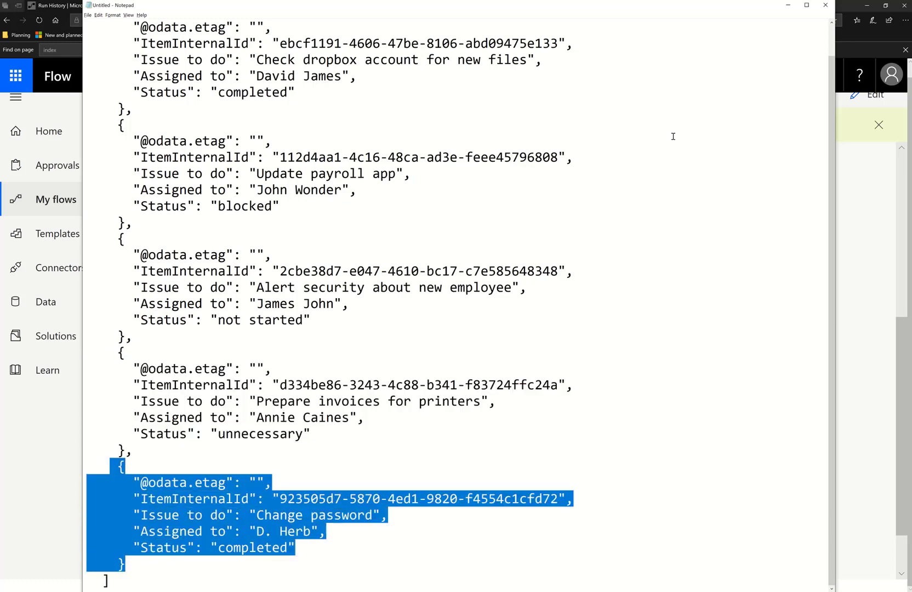
Return to the flow editor and add a Compose action after List rows present in a table
{"action": "left_click", "coordinate": [788, 5]}
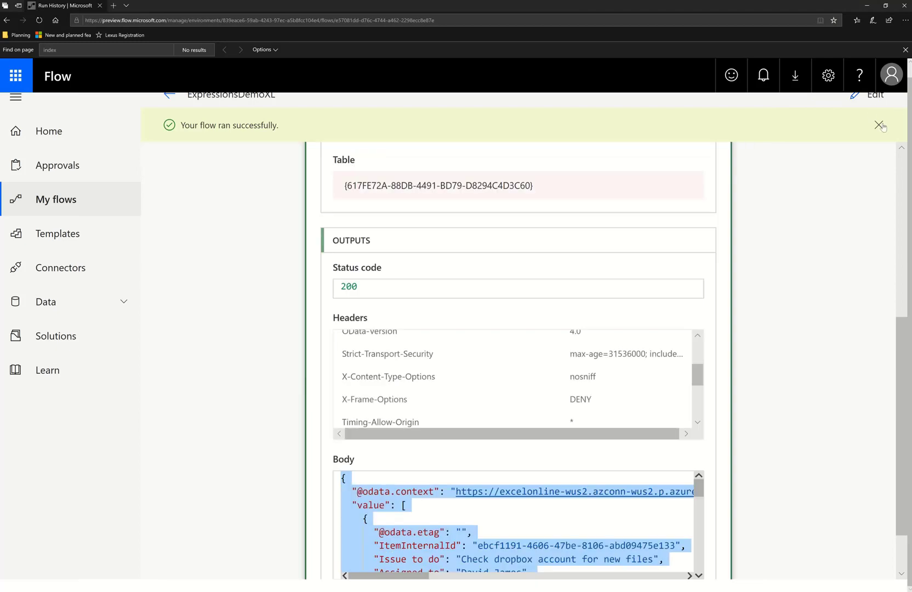
{"action": "left_click", "coordinate": [879, 125]}
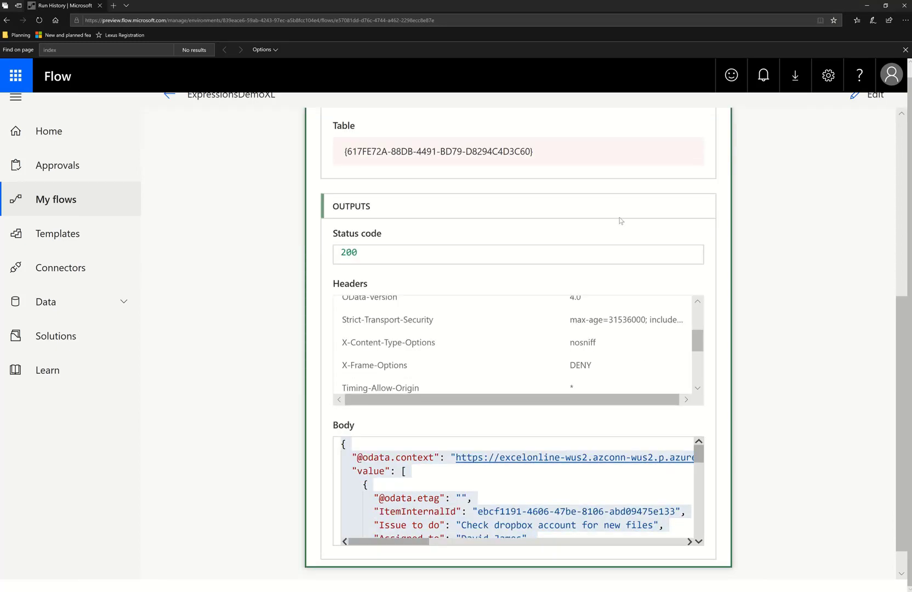
{"action": "scroll", "coordinate": [678, 179], "scroll_direction": "up", "scroll_amount": 6}
{"action": "left_click", "coordinate": [875, 98]}
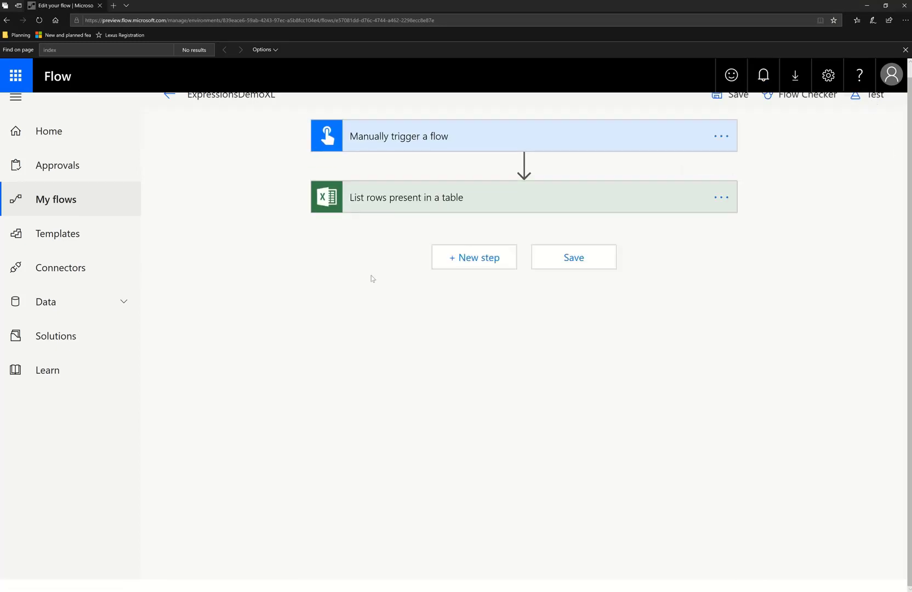
{"action": "left_click", "coordinate": [479, 257]}
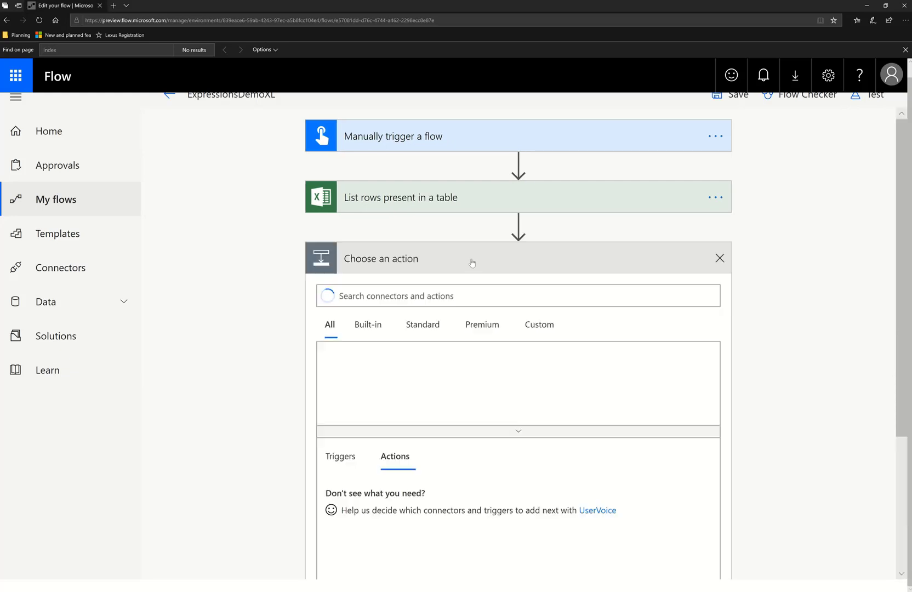
{"action": "type", "text": "Compos"}
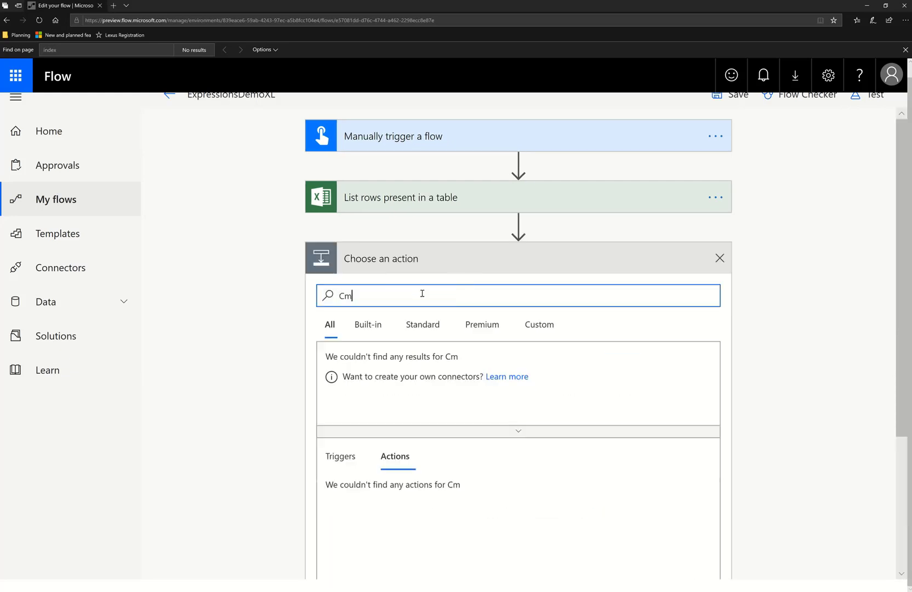
{"action": "type", "text": "e"}
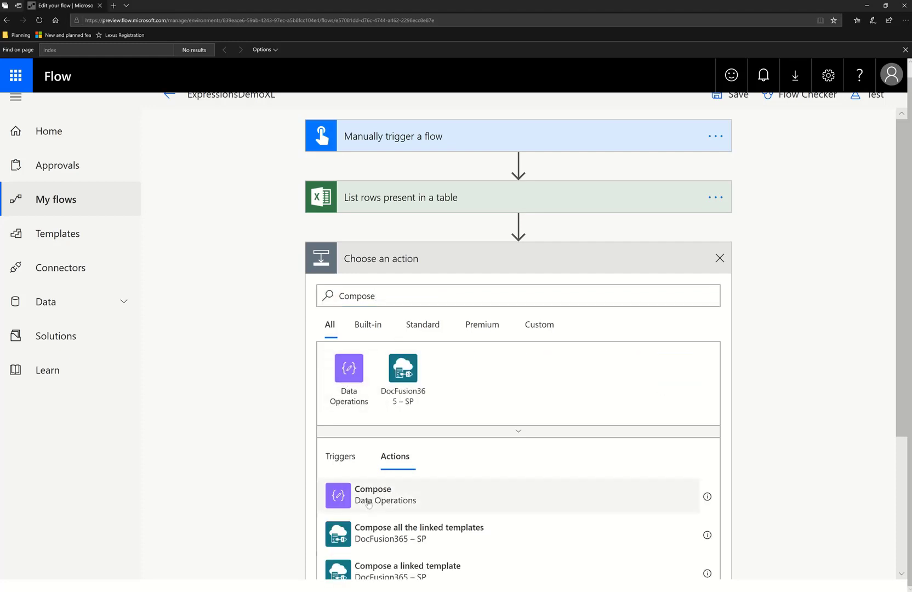
{"action": "left_click", "coordinate": [366, 501]}
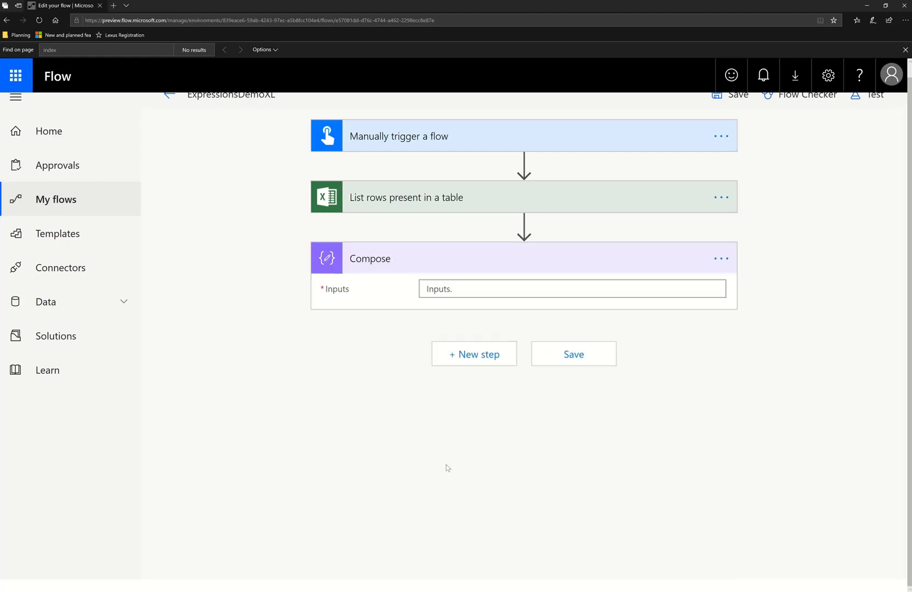
Set the Compose input to a first() expression applied to the List rows value output
{"action": "left_click", "coordinate": [563, 297]}
{"action": "left_click", "coordinate": [878, 207]}
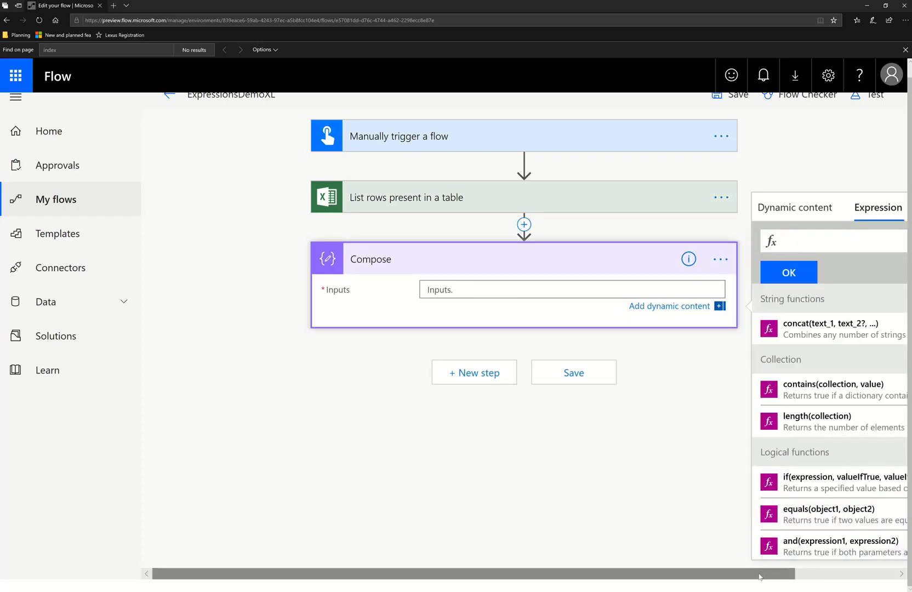
{"action": "left_click", "coordinate": [804, 575]}
{"action": "type", "text": "first("}
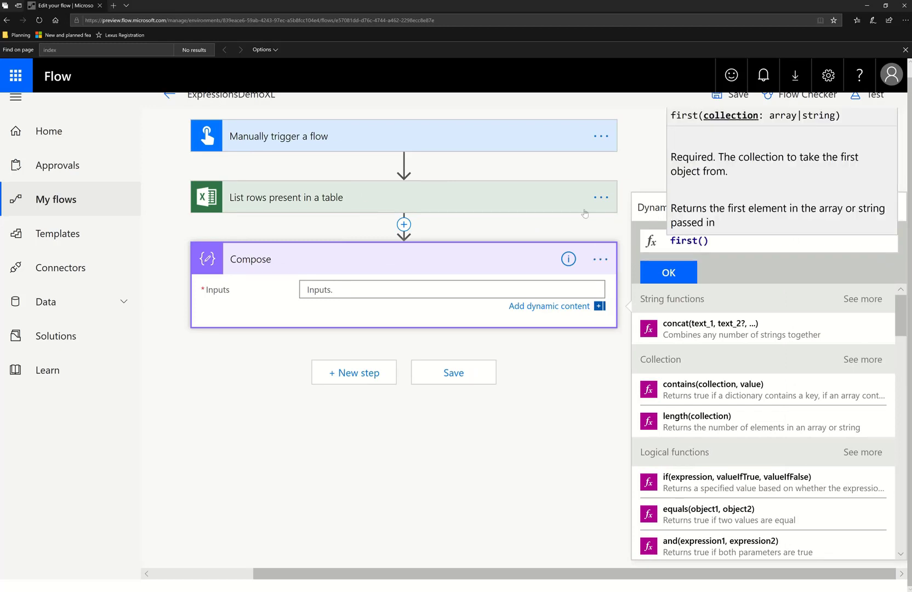
{"action": "left_click", "coordinate": [647, 207]}
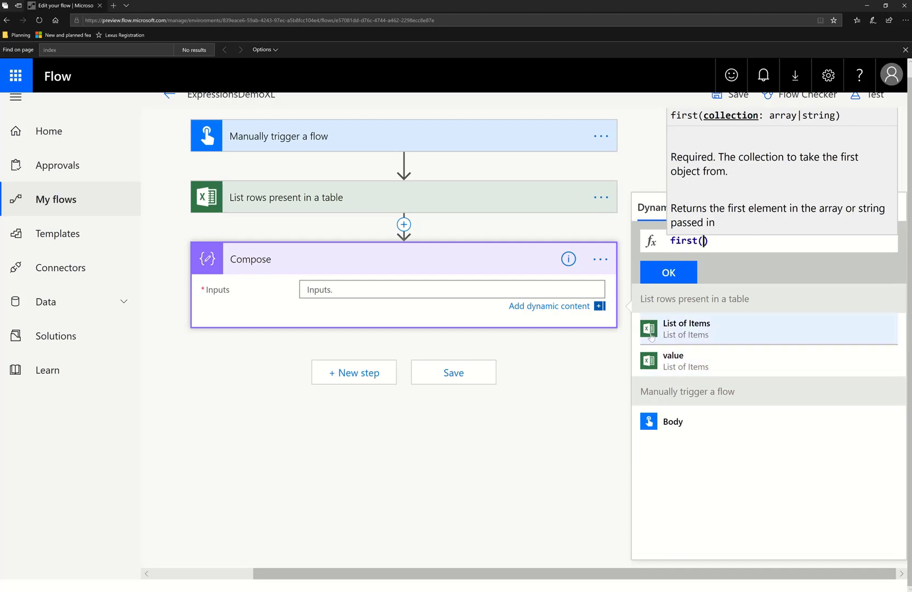
{"action": "left_click", "coordinate": [699, 371]}
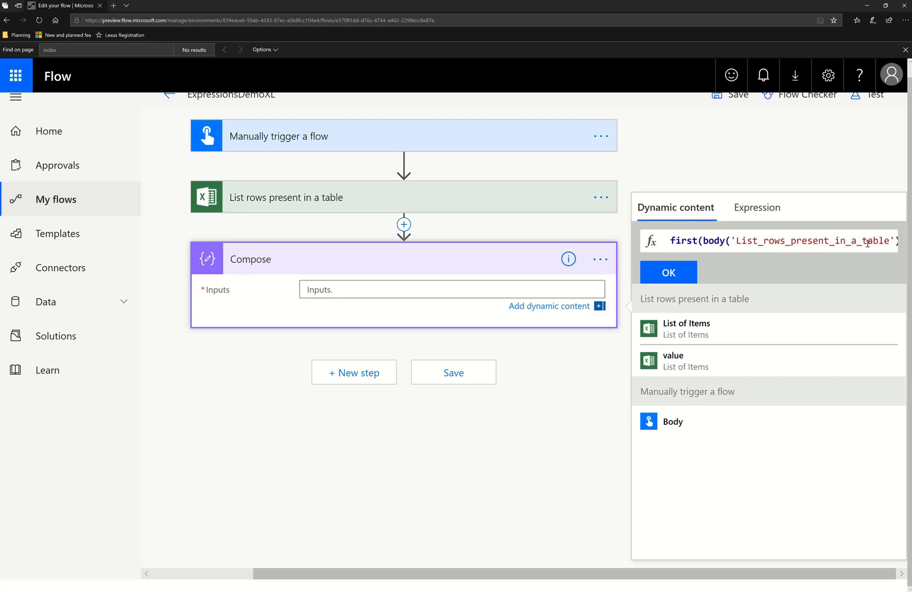
{"action": "left_click", "coordinate": [669, 273]}
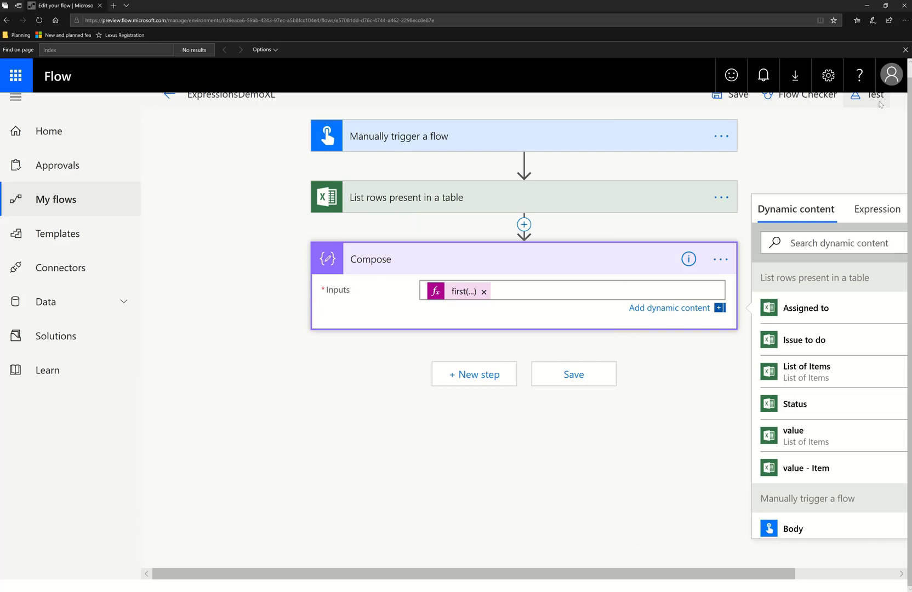
Test-run the flow manually and expand the List rows present in a table result
{"action": "left_click", "coordinate": [872, 96]}
{"action": "left_click", "coordinate": [732, 218]}
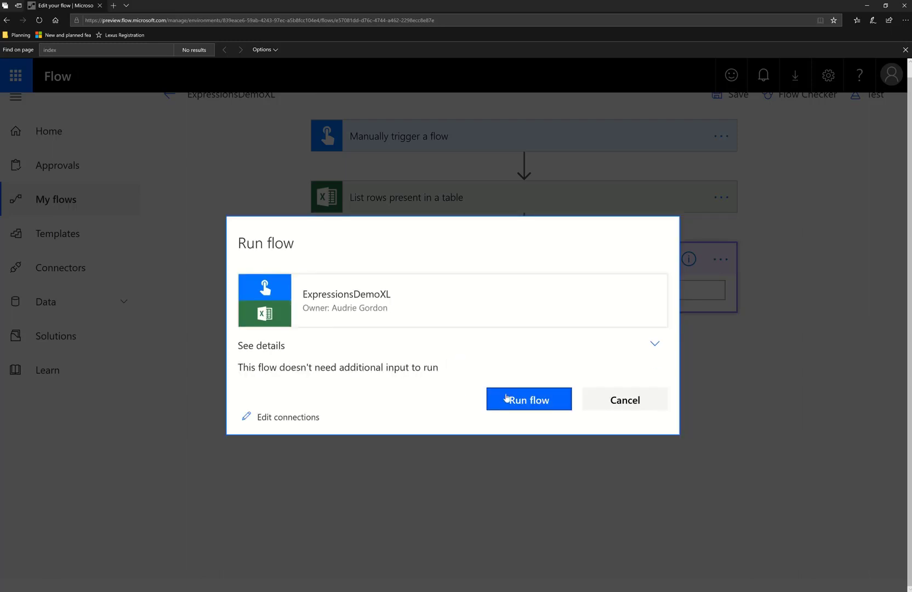
{"action": "left_click", "coordinate": [509, 400]}
{"action": "left_click", "coordinate": [611, 405]}
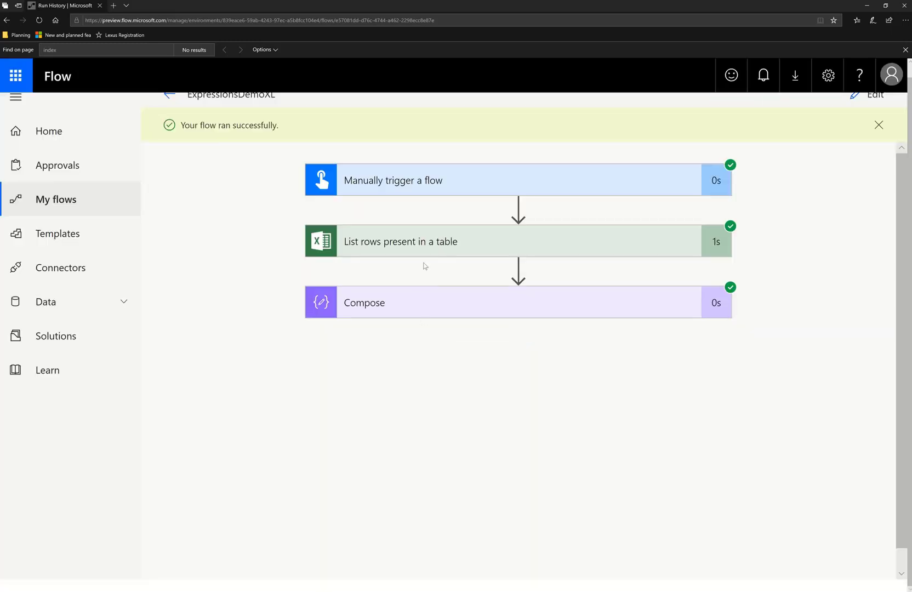
{"action": "left_click", "coordinate": [444, 242]}
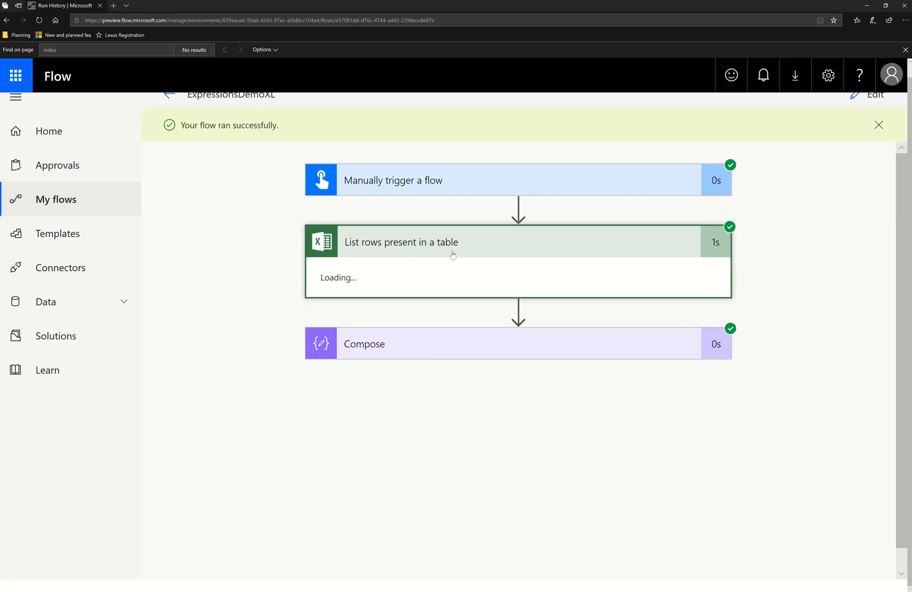
Examine the first record in the List rows output body
{"action": "scroll", "coordinate": [438, 349], "scroll_direction": "down", "scroll_amount": 7}
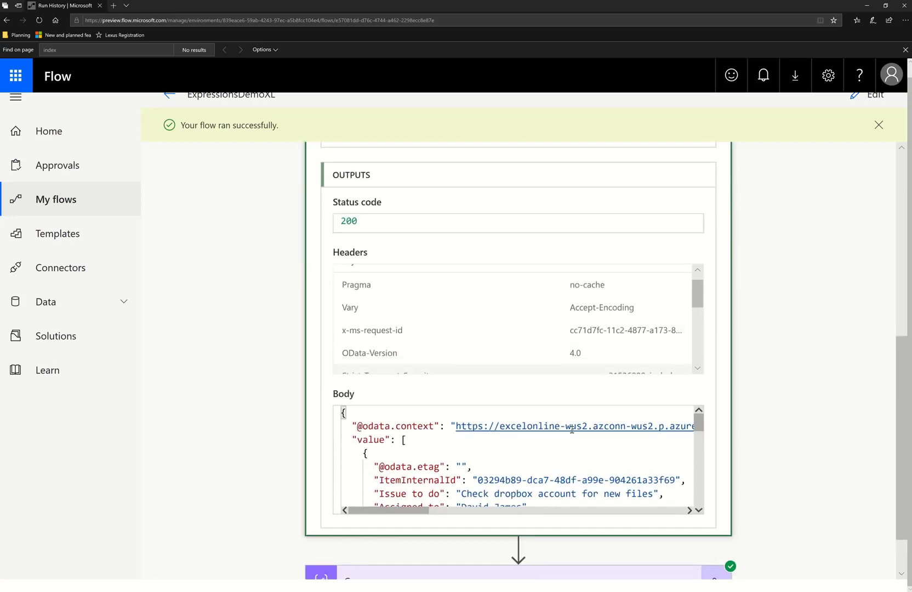
{"action": "left_click_drag", "start_coordinate": [704, 424], "coordinate": [704, 433]}
{"action": "left_click_drag", "start_coordinate": [397, 502], "coordinate": [341, 479]}
{"action": "left_click_drag", "start_coordinate": [383, 451], "coordinate": [320, 411]}
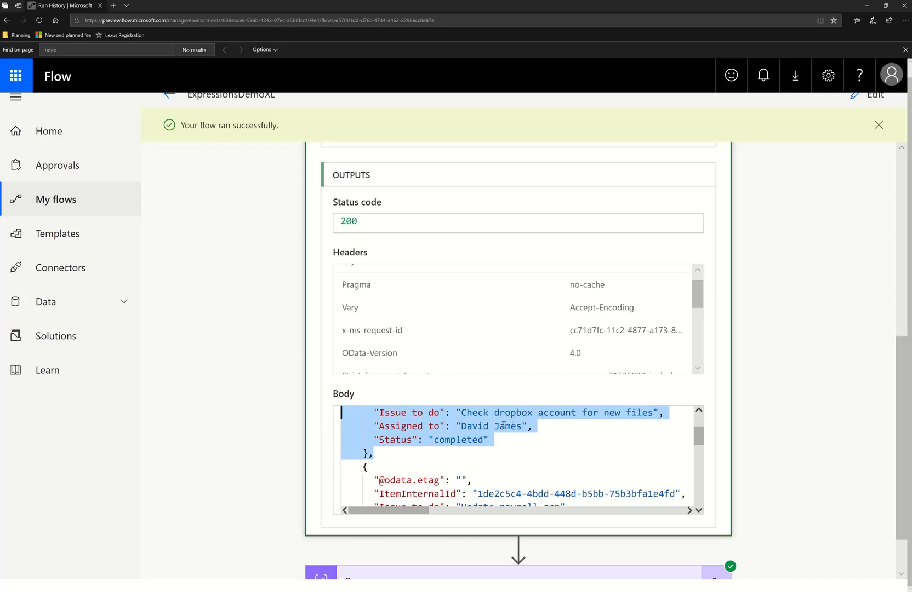
{"action": "left_click", "coordinate": [850, 437]}
{"action": "scroll", "coordinate": [782, 443], "scroll_direction": "down", "scroll_amount": 2}
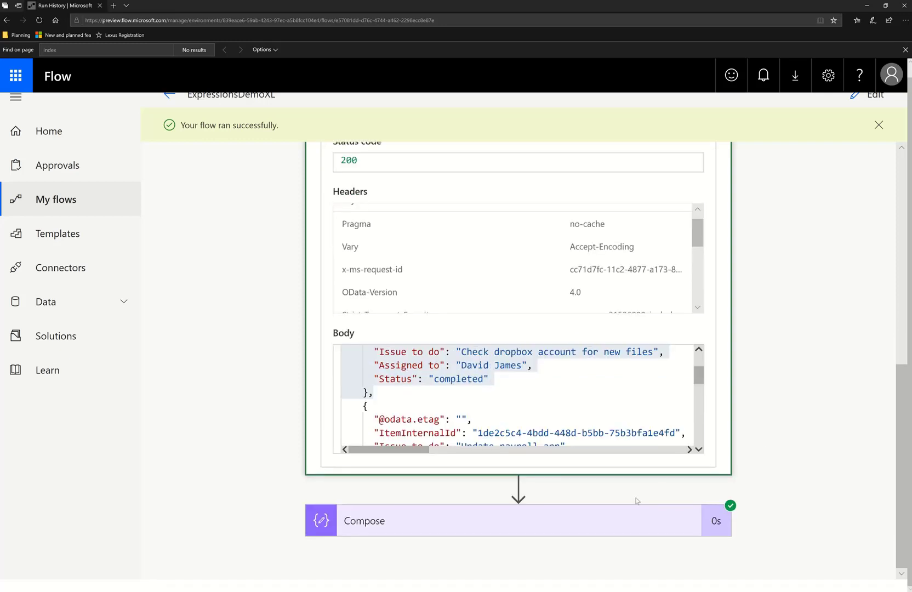
Expand the Compose result and compare its inputs and outputs
{"action": "left_click", "coordinate": [580, 513]}
{"action": "scroll", "coordinate": [643, 478], "scroll_direction": "down", "scroll_amount": 2}
{"action": "scroll", "coordinate": [643, 477], "scroll_direction": "down", "scroll_amount": 4}
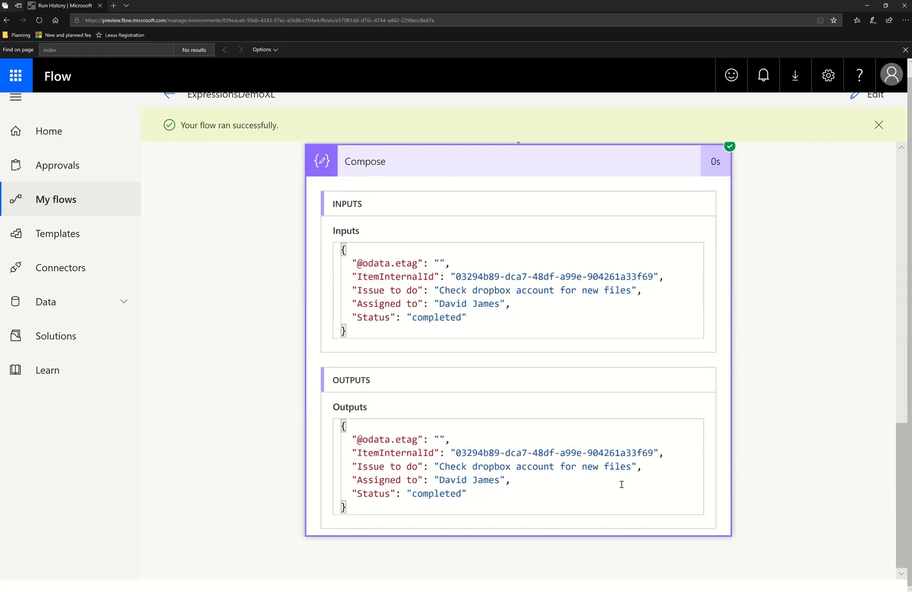
{"action": "left_click_drag", "start_coordinate": [480, 501], "coordinate": [329, 434]}
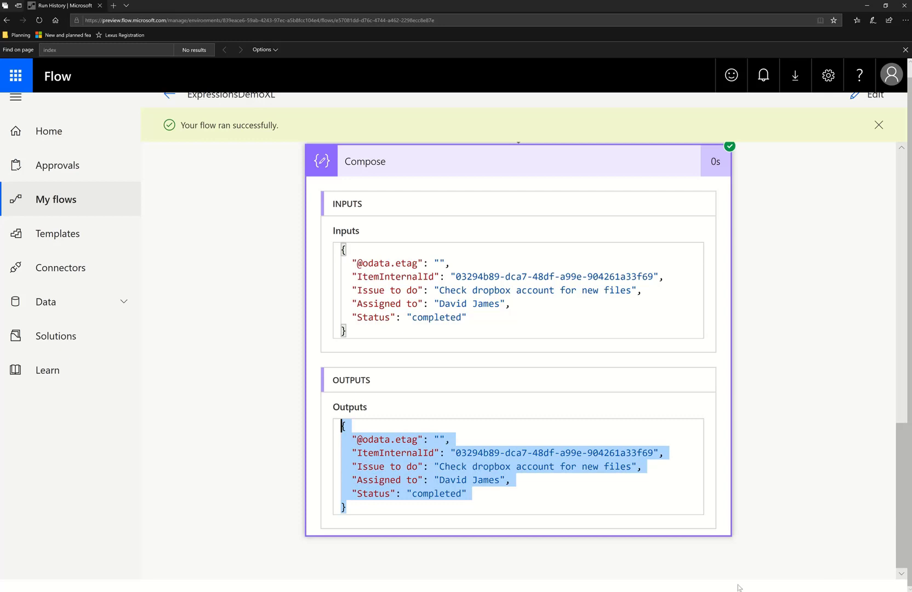
{"action": "left_click", "coordinate": [660, 590]}
{"action": "left_click_drag", "start_coordinate": [406, 336], "coordinate": [327, 234]}
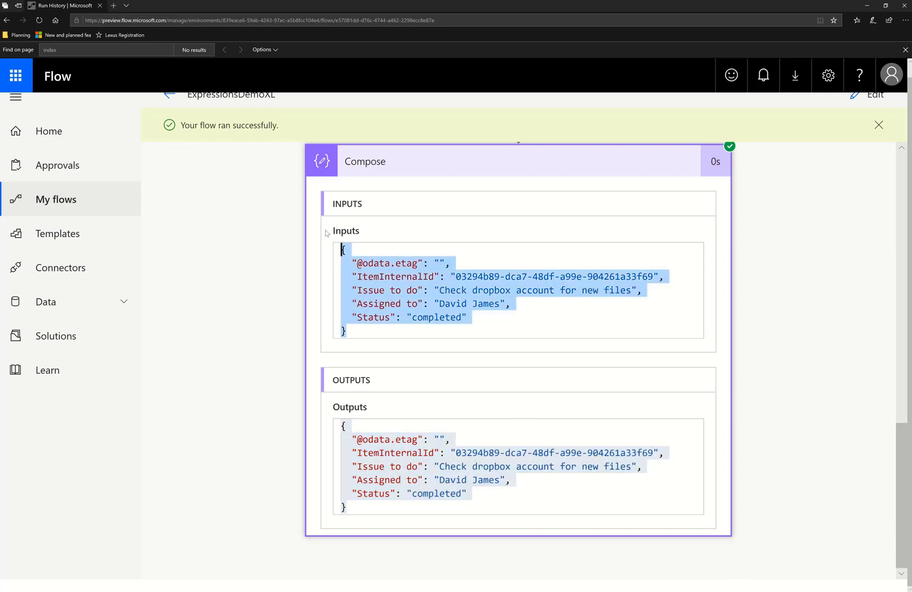
{"action": "left_click", "coordinate": [430, 509]}
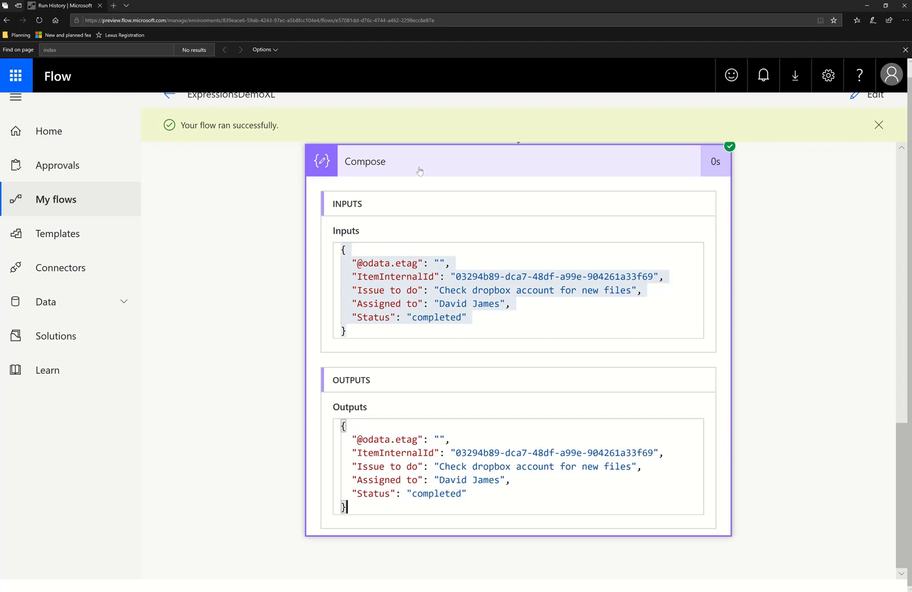
{"action": "left_click", "coordinate": [528, 320]}
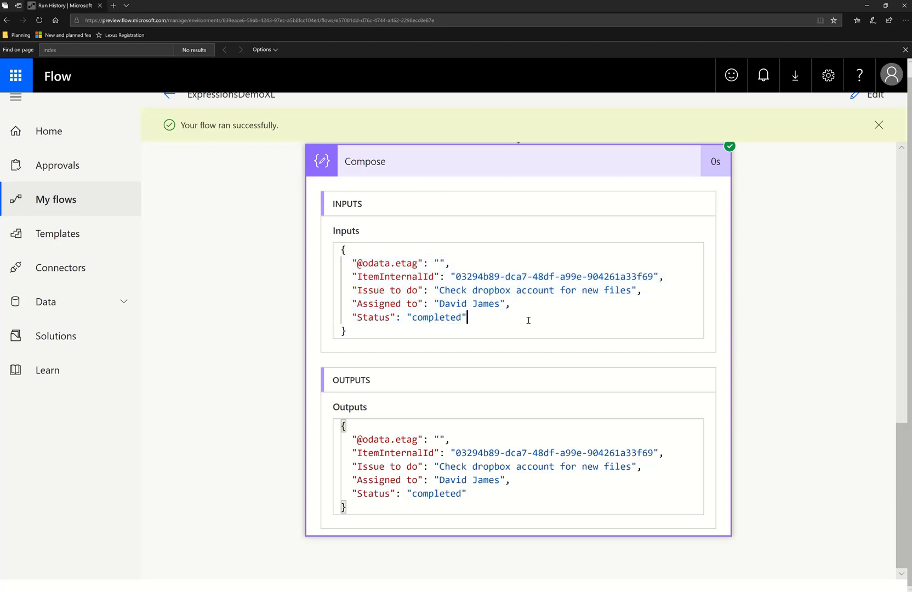
{"action": "left_click_drag", "start_coordinate": [411, 332], "coordinate": [293, 247]}
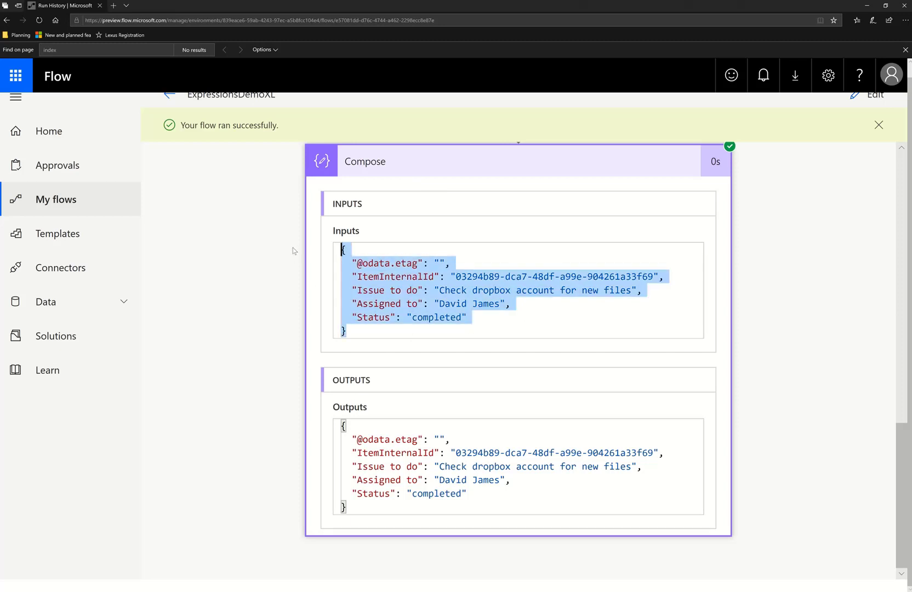
{"action": "left_click_drag", "start_coordinate": [378, 509], "coordinate": [263, 393]}
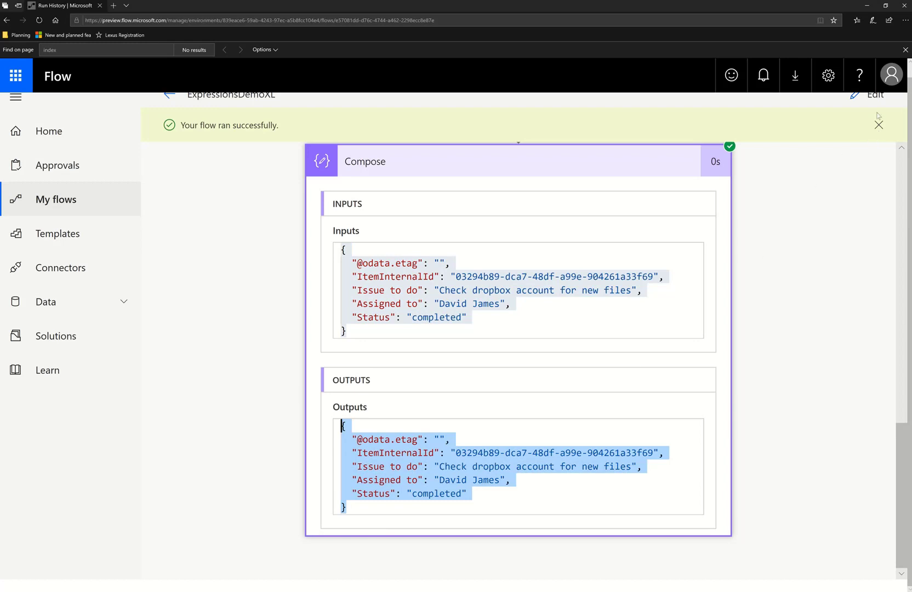
Replace the Compose expression's first() wrapper with index access: body('List_rows_present_in_a_table')?['value'][2]
{"action": "left_click", "coordinate": [868, 95]}
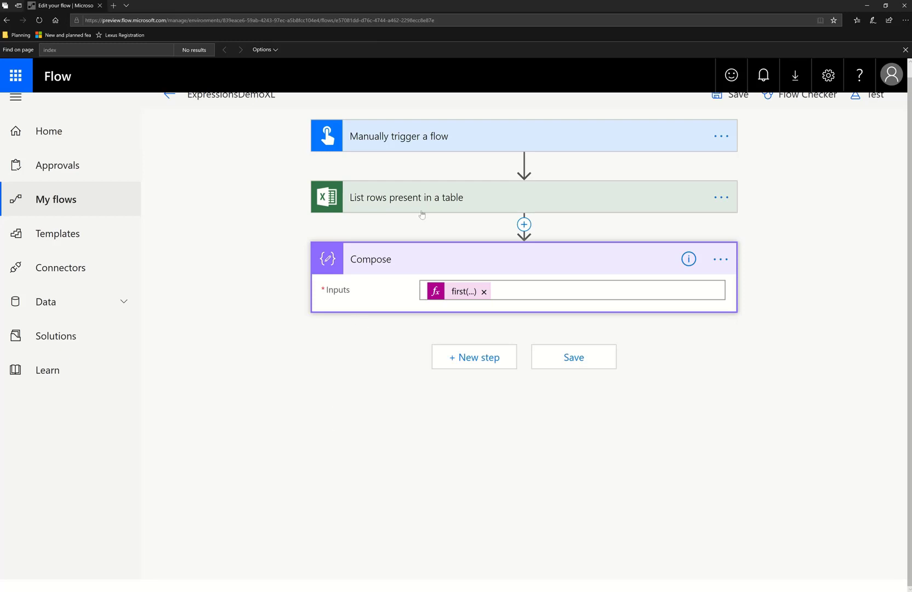
{"action": "left_click", "coordinate": [445, 291]}
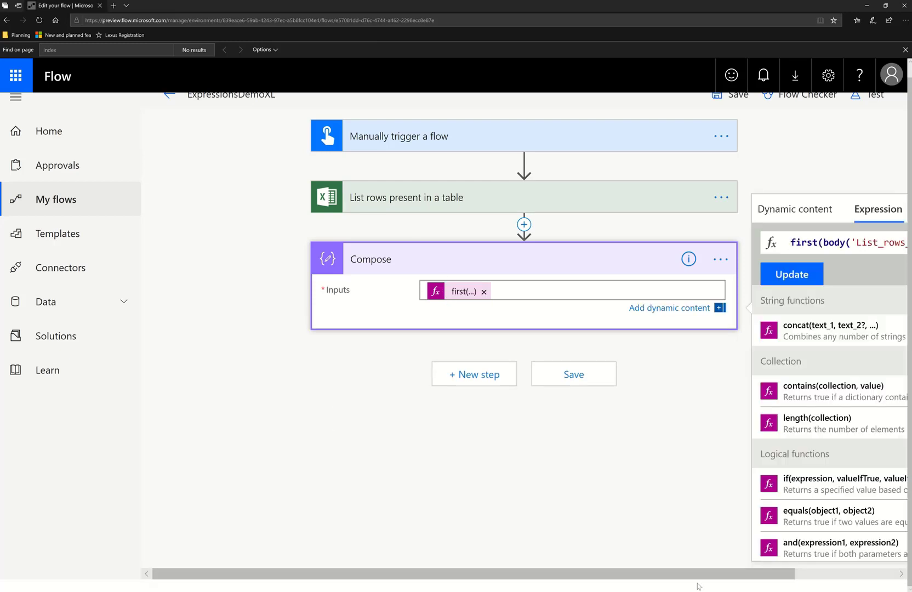
{"action": "left_click_drag", "start_coordinate": [699, 579], "coordinate": [886, 579]}
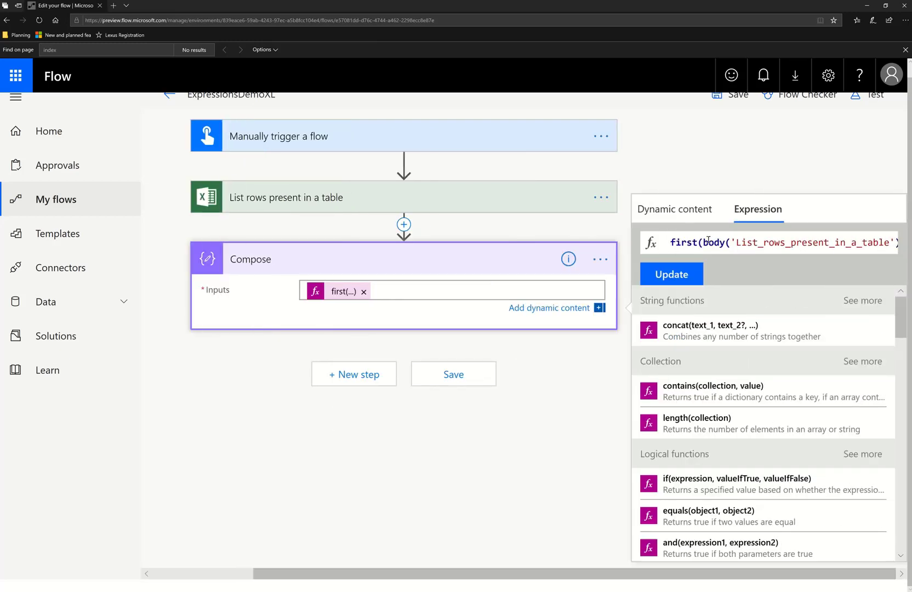
{"action": "left_click_drag", "start_coordinate": [705, 241], "coordinate": [573, 240]}
{"action": "key", "text": "BackSpace"}
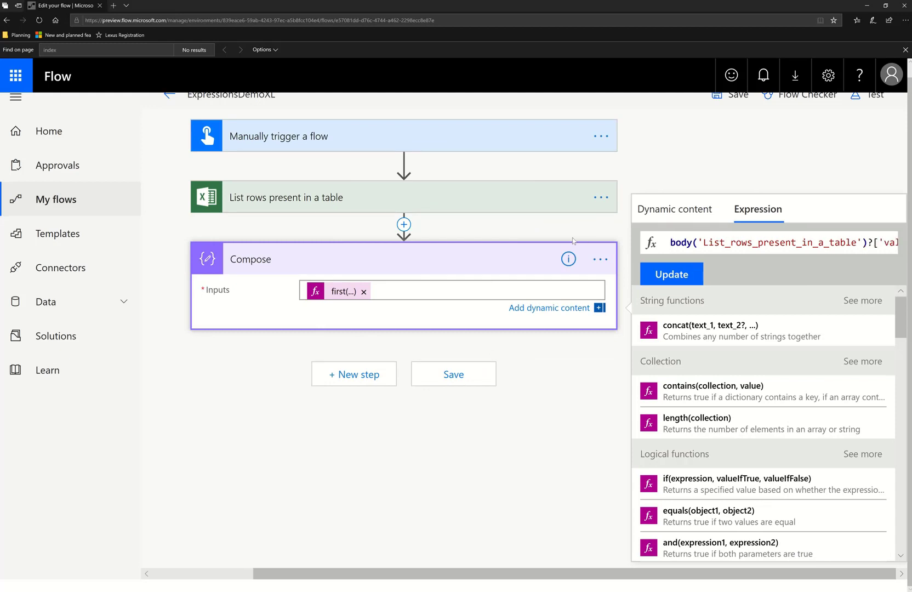
{"action": "key", "text": "End"}
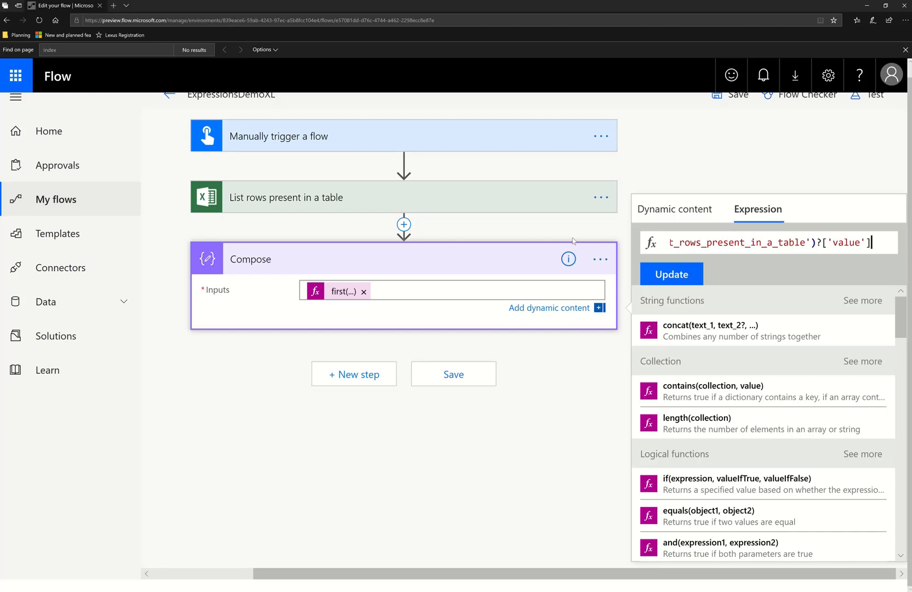
{"action": "type", "text": "[2"}
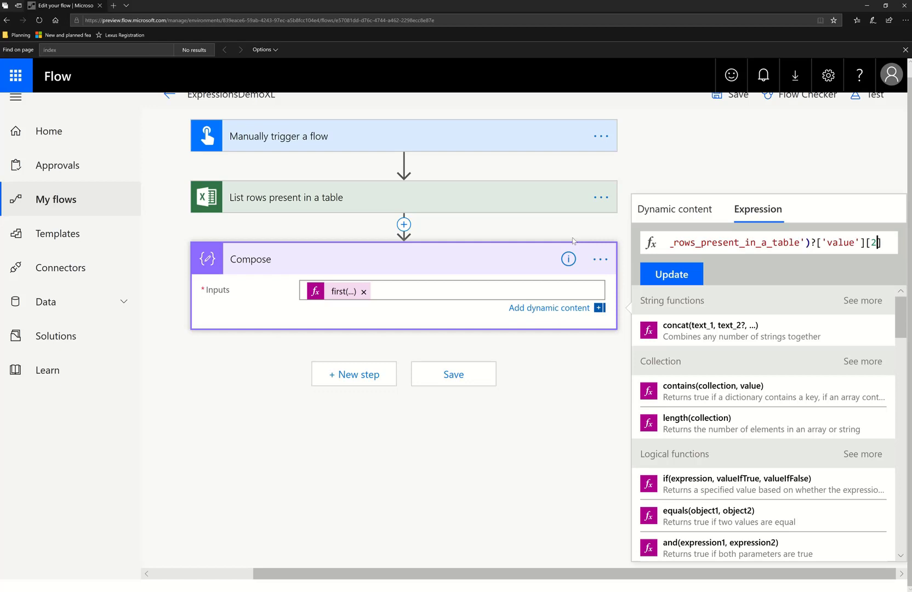
{"action": "left_click", "coordinate": [678, 275]}
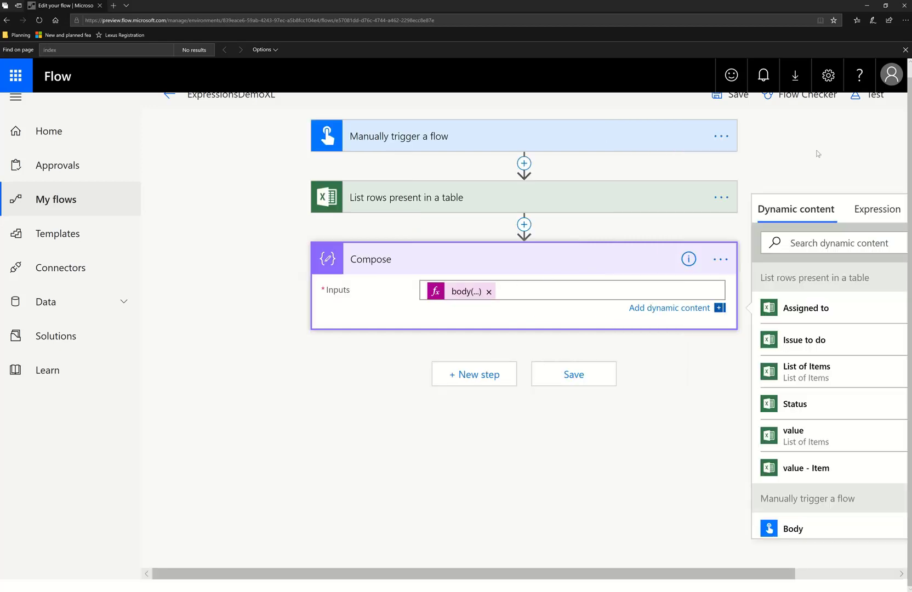
Start a manual test run of the flow
{"action": "left_click", "coordinate": [876, 101]}
{"action": "left_click", "coordinate": [740, 222]}
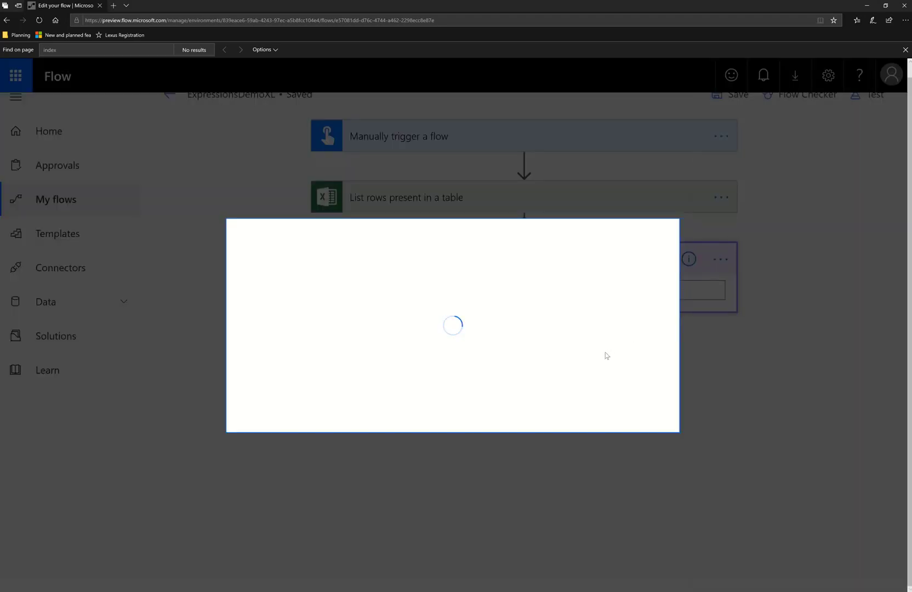
Switch to Notepad and examine the listed records to count their positions in the array
{"action": "key", "text": "alt+Tab"}
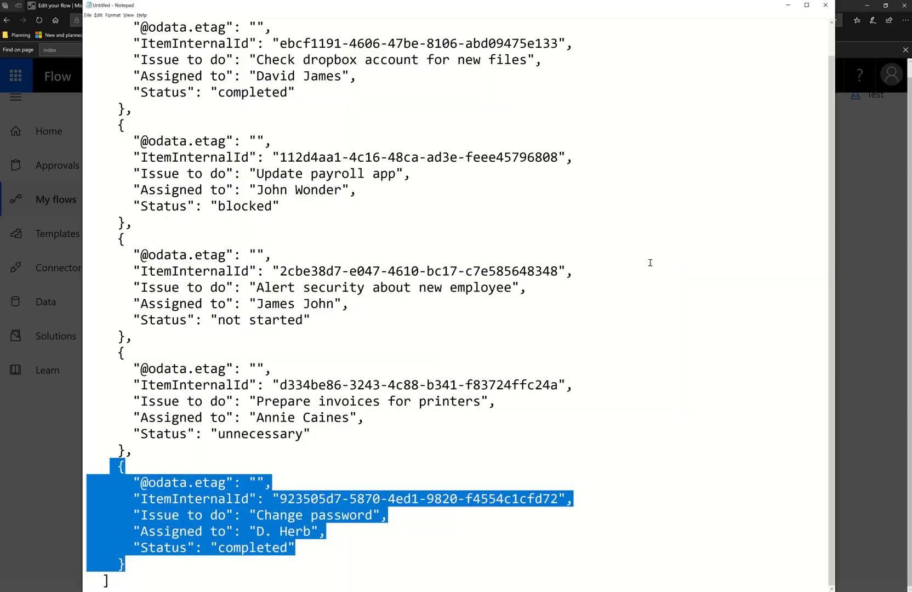
{"action": "left_click", "coordinate": [610, 273]}
{"action": "scroll", "coordinate": [592, 285], "scroll_direction": "up", "scroll_amount": 1}
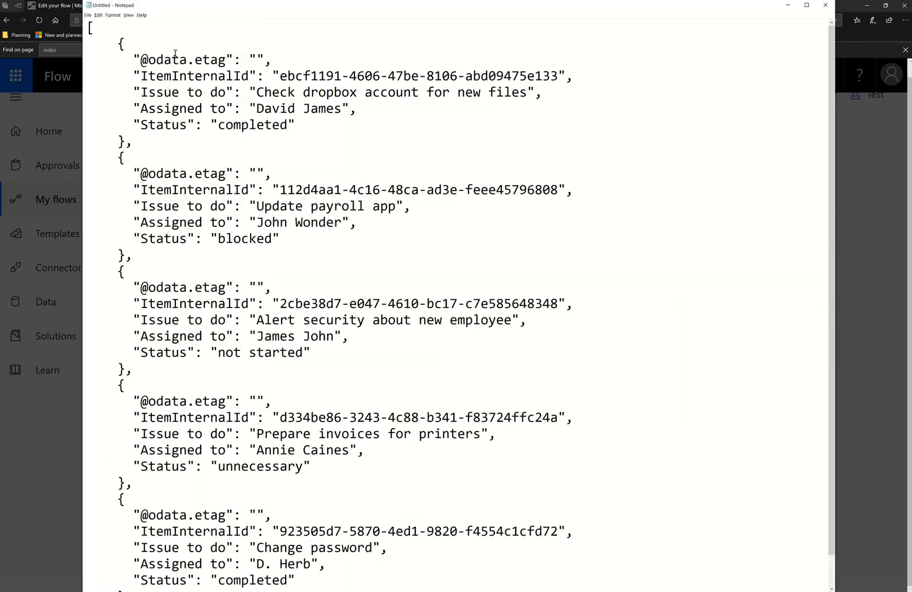
{"action": "left_click_drag", "start_coordinate": [295, 125], "coordinate": [18, 40]}
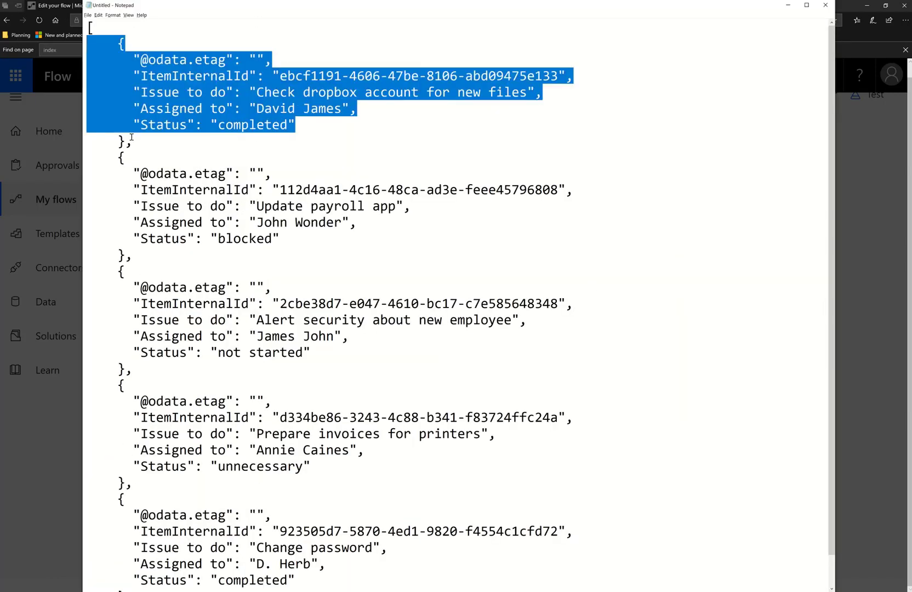
{"action": "left_click_drag", "start_coordinate": [132, 140], "coordinate": [50, 29]}
{"action": "left_click_drag", "start_coordinate": [144, 254], "coordinate": [12, 137]}
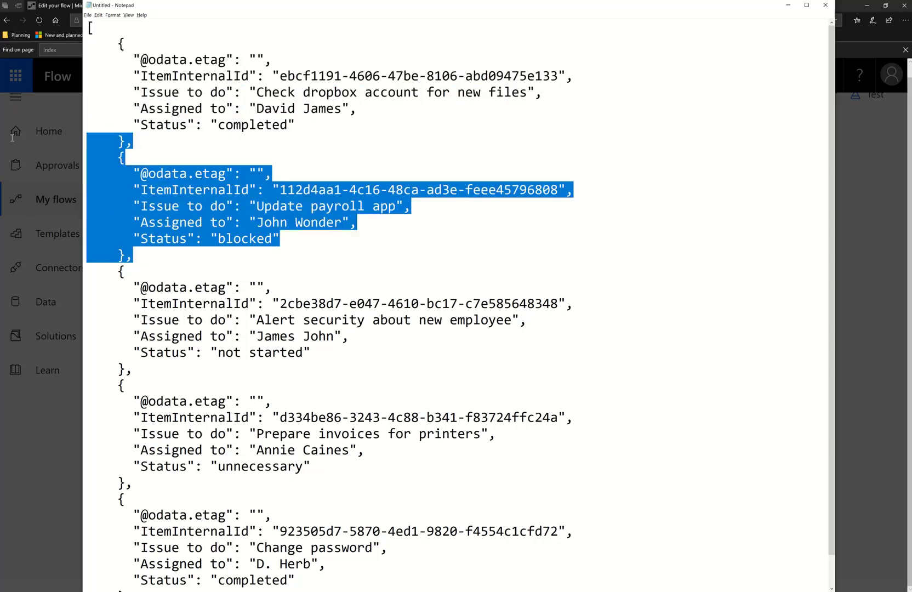
{"action": "left_click_drag", "start_coordinate": [235, 381], "coordinate": [42, 292]}
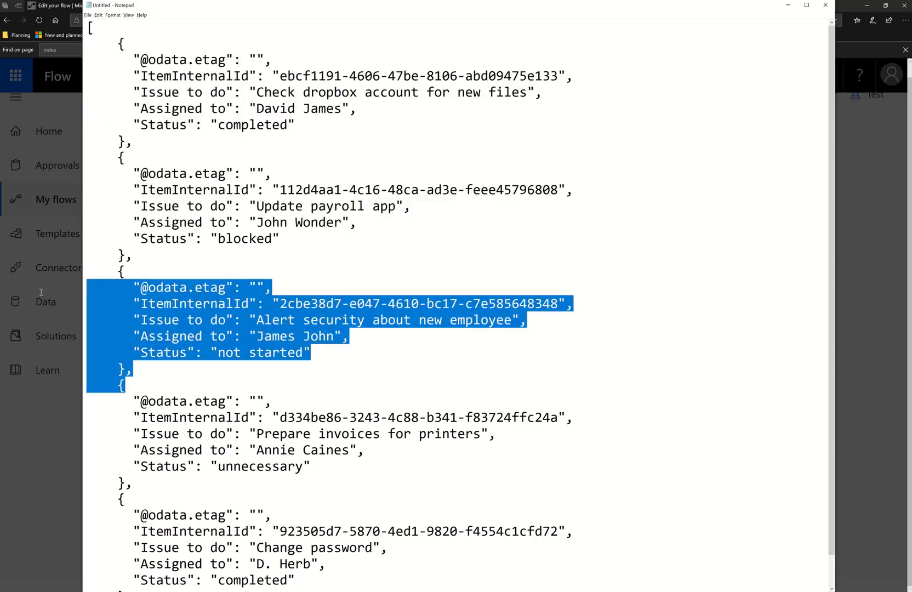
{"action": "left_click", "coordinate": [380, 337]}
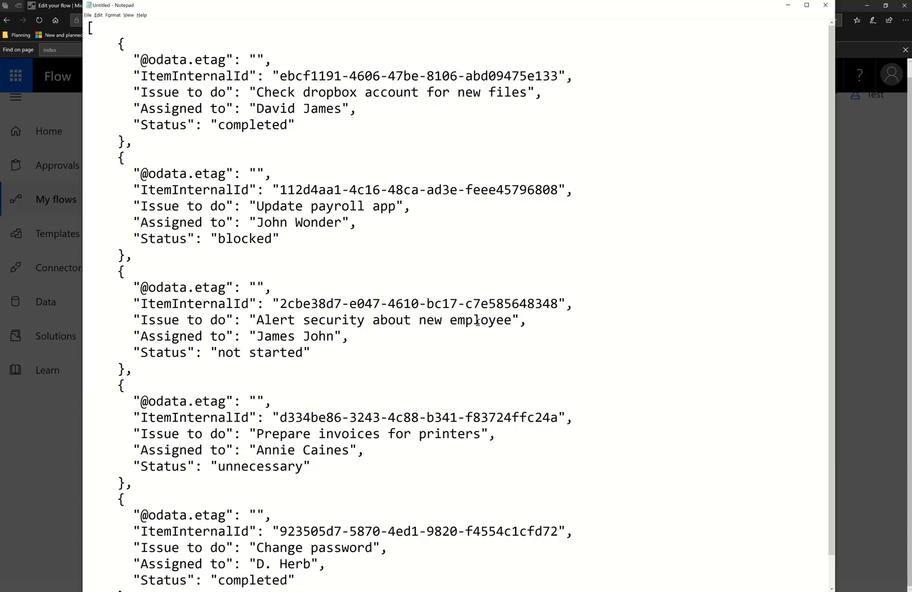
Run the flow and examine the Compose step's inputs and outputs for the indexed record
{"action": "left_click", "coordinate": [788, 5]}
{"action": "left_click", "coordinate": [544, 397]}
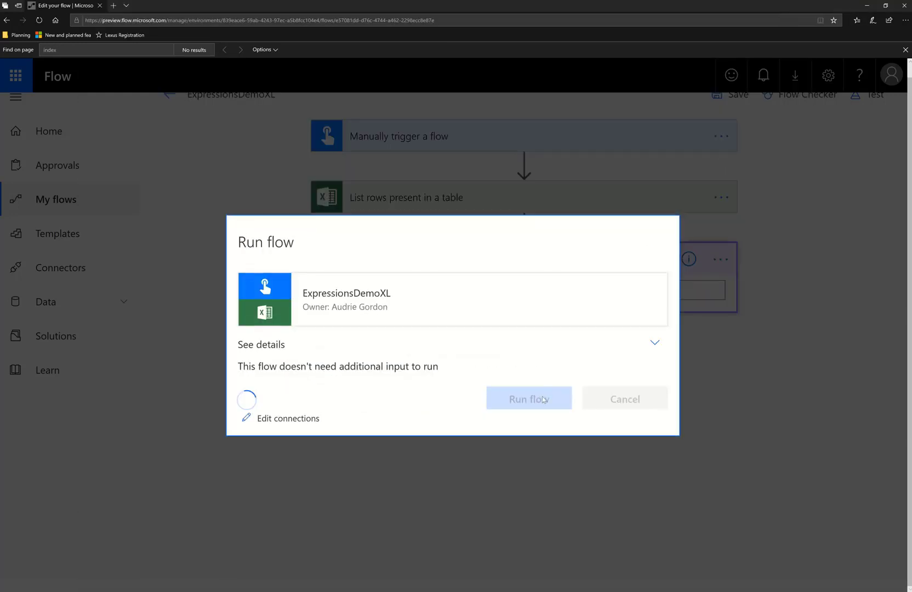
{"action": "left_click", "coordinate": [579, 397]}
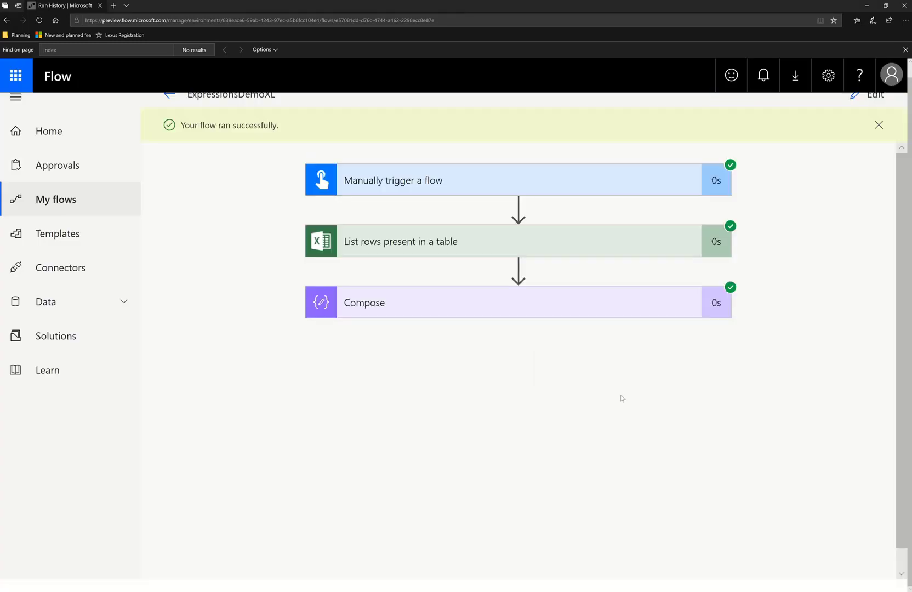
{"action": "left_click", "coordinate": [515, 305]}
{"action": "scroll", "coordinate": [545, 377], "scroll_direction": "down", "scroll_amount": 3}
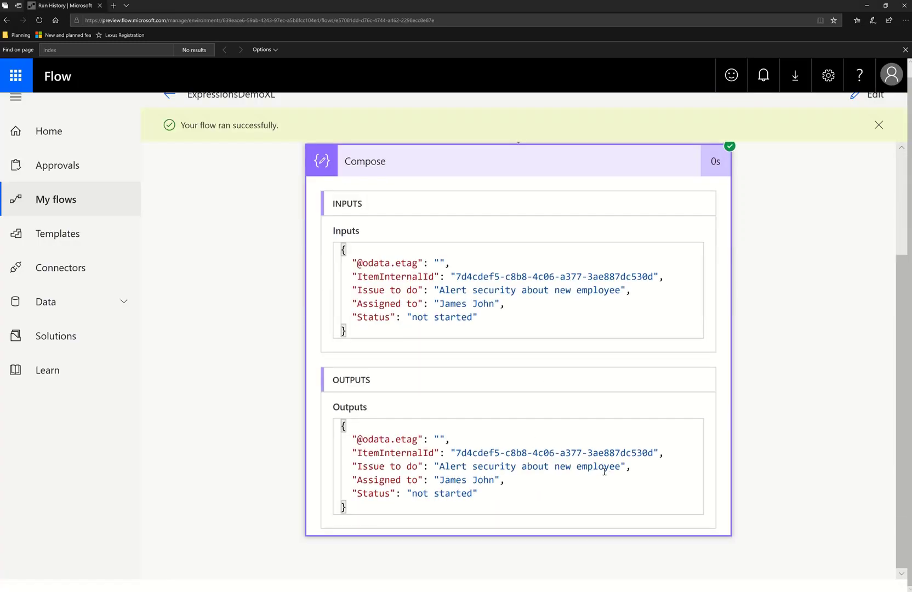
{"action": "scroll", "coordinate": [606, 400], "scroll_direction": "up", "scroll_amount": 3}
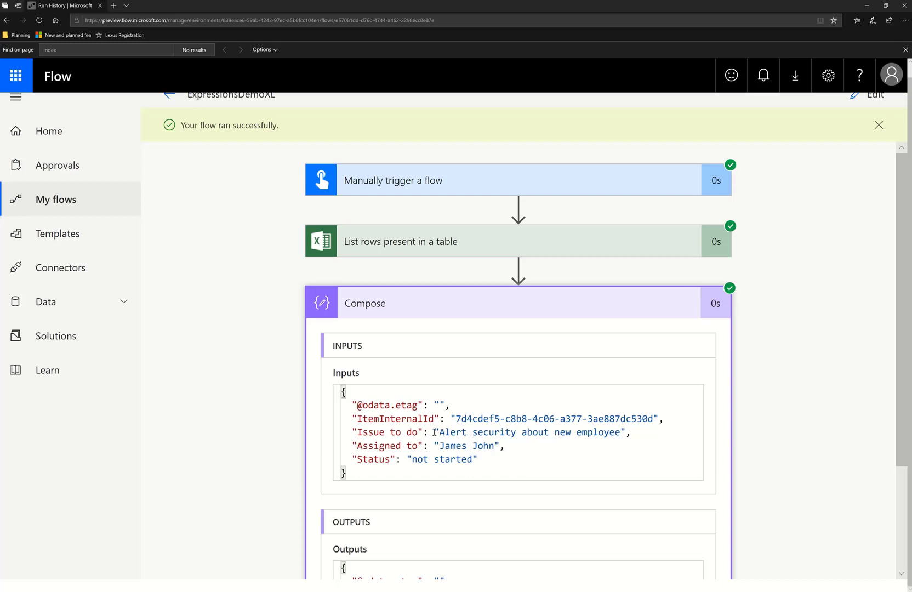
{"action": "left_click_drag", "start_coordinate": [434, 432], "coordinate": [641, 429]}
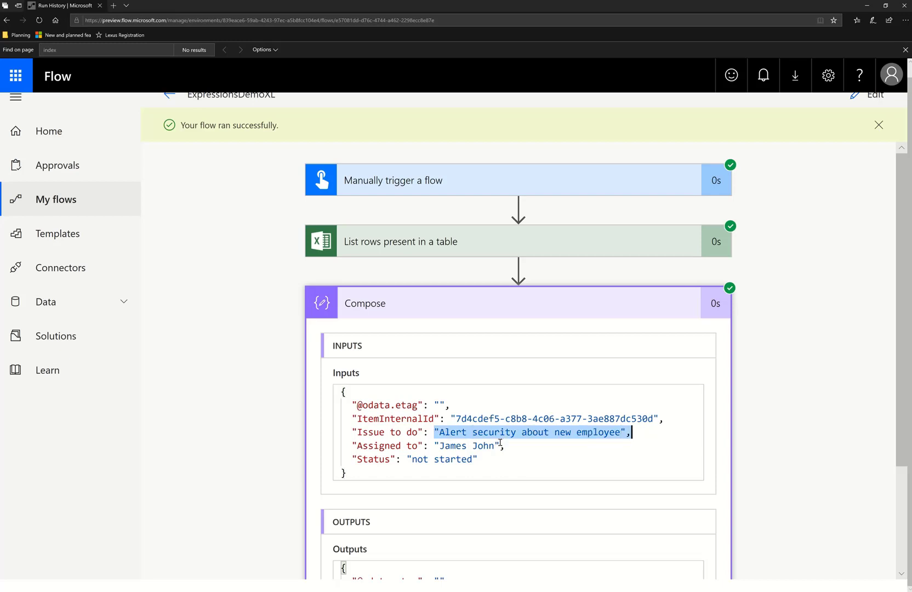
Return to editing and rename the Compose action to ComposeIndexQuery
{"action": "left_click", "coordinate": [871, 96]}
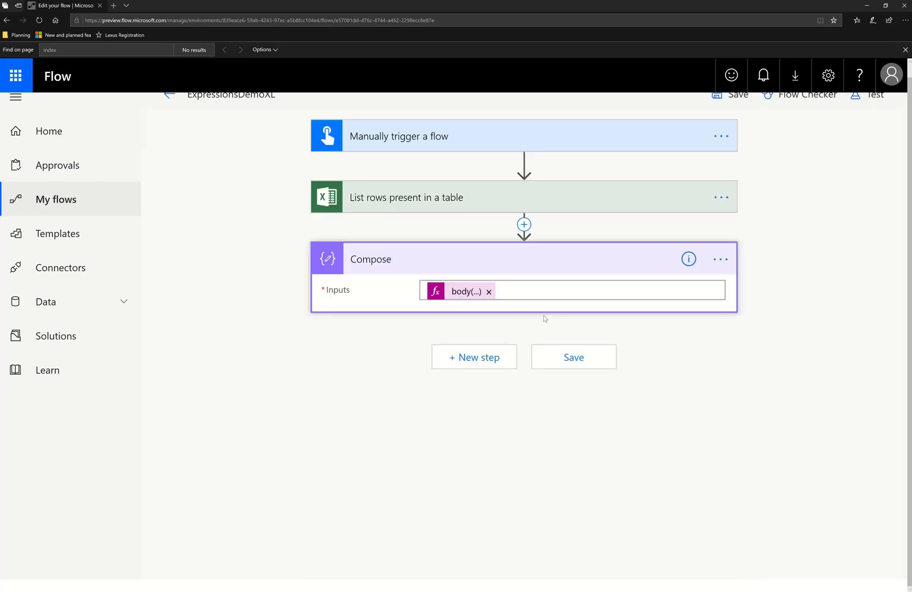
{"action": "left_click", "coordinate": [721, 259]}
{"action": "left_click", "coordinate": [773, 255]}
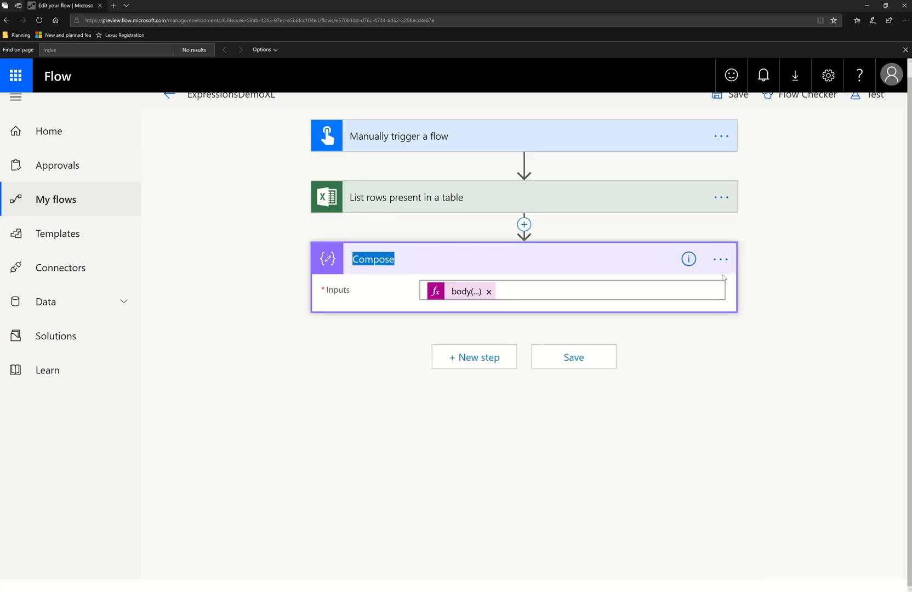
{"action": "left_click", "coordinate": [477, 258]}
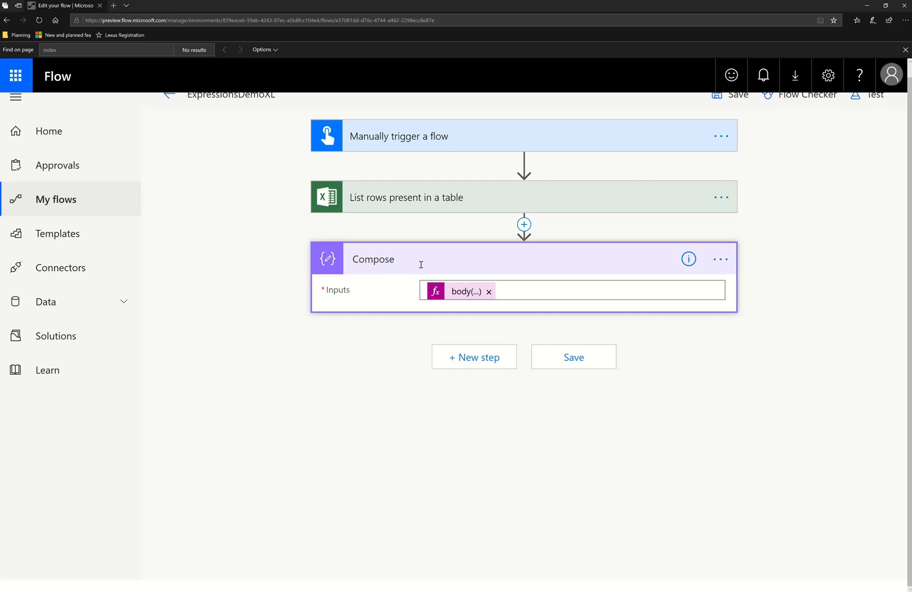
{"action": "type", "text": "IndexQuery"}
Add a new Compose action below ComposeIndexQuery
{"action": "left_click", "coordinate": [482, 364]}
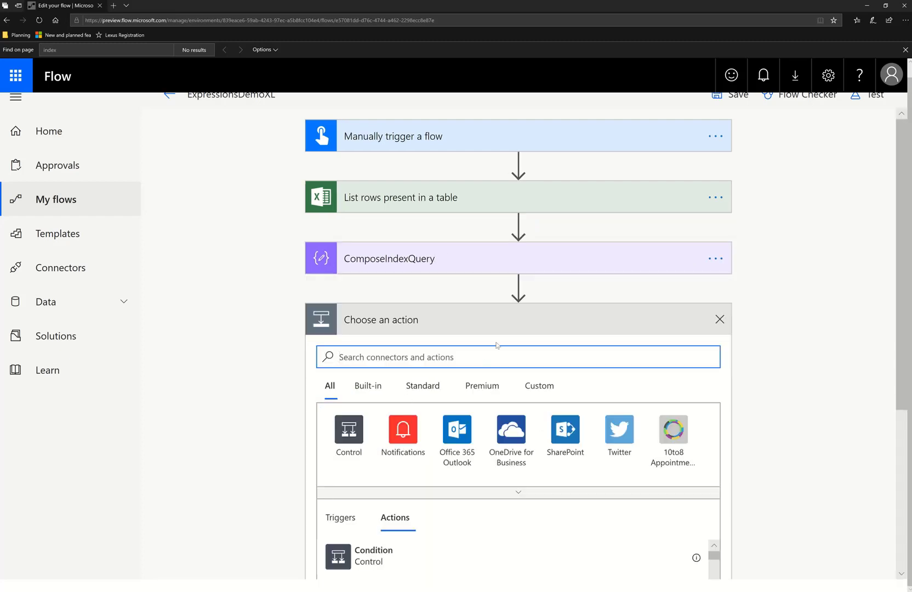
{"action": "type", "text": "compose"}
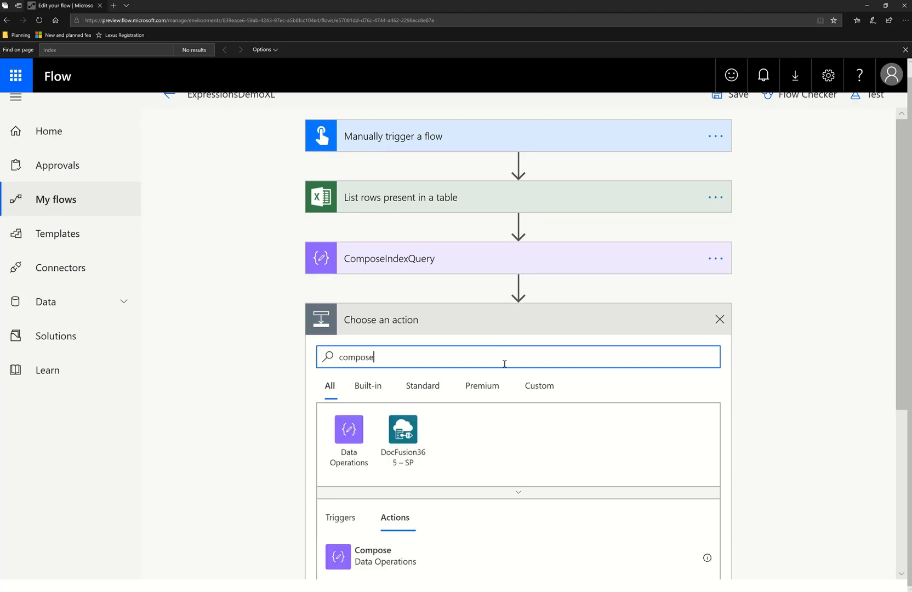
{"action": "left_click", "coordinate": [393, 569]}
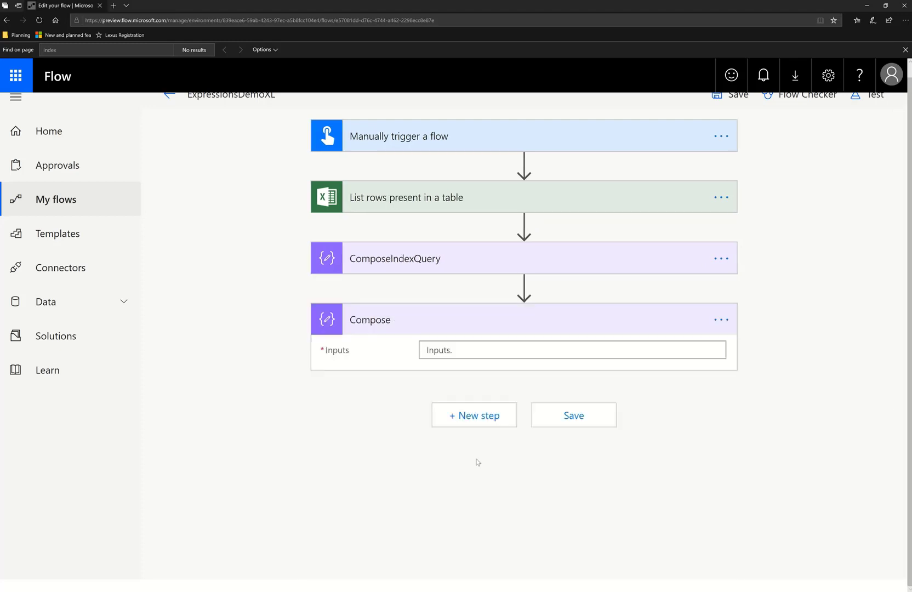
Copy the indexed list-rows expression from ComposeIndexQuery into the new Compose action's expression editor
{"action": "left_click", "coordinate": [469, 350]}
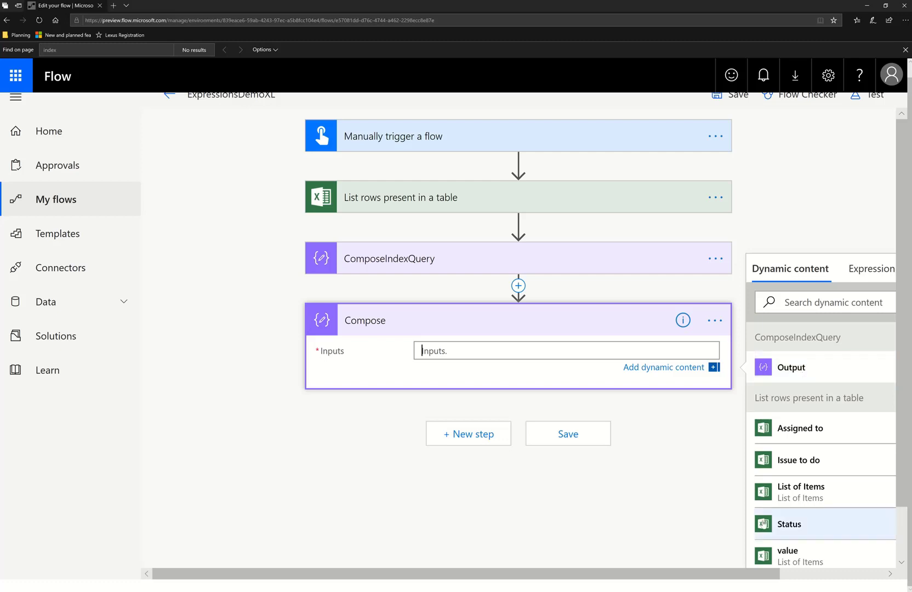
{"action": "left_click_drag", "start_coordinate": [773, 574], "coordinate": [881, 582]}
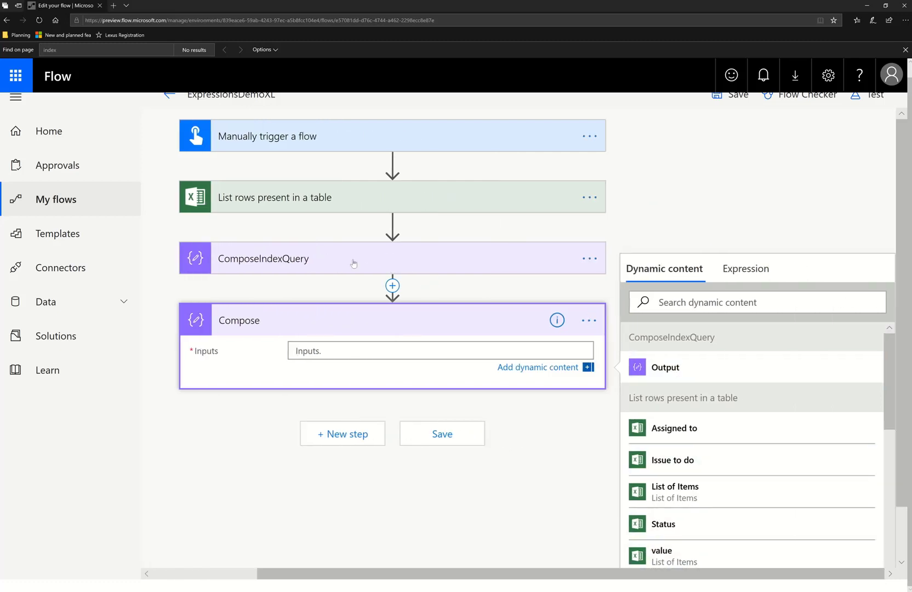
{"action": "left_click", "coordinate": [394, 263]}
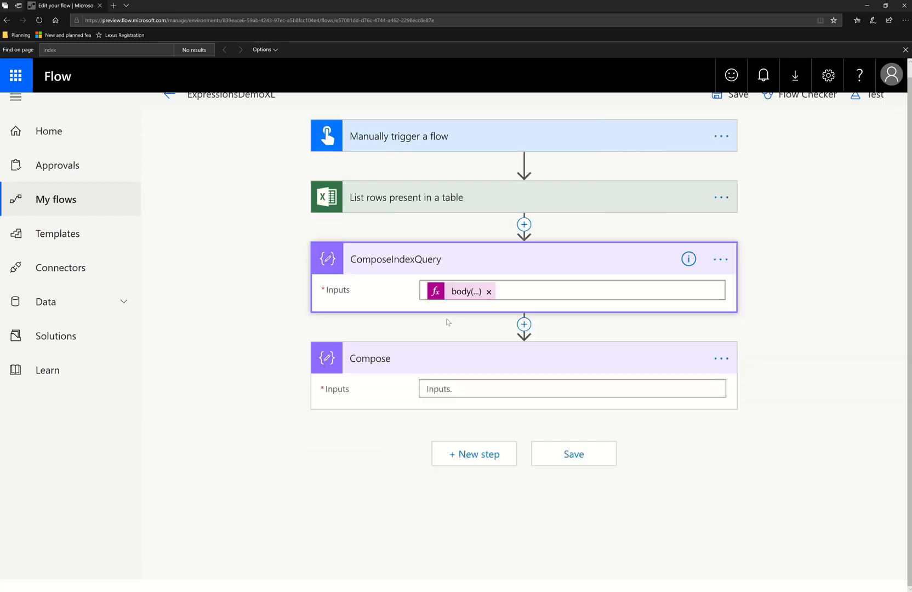
{"action": "left_click", "coordinate": [465, 291]}
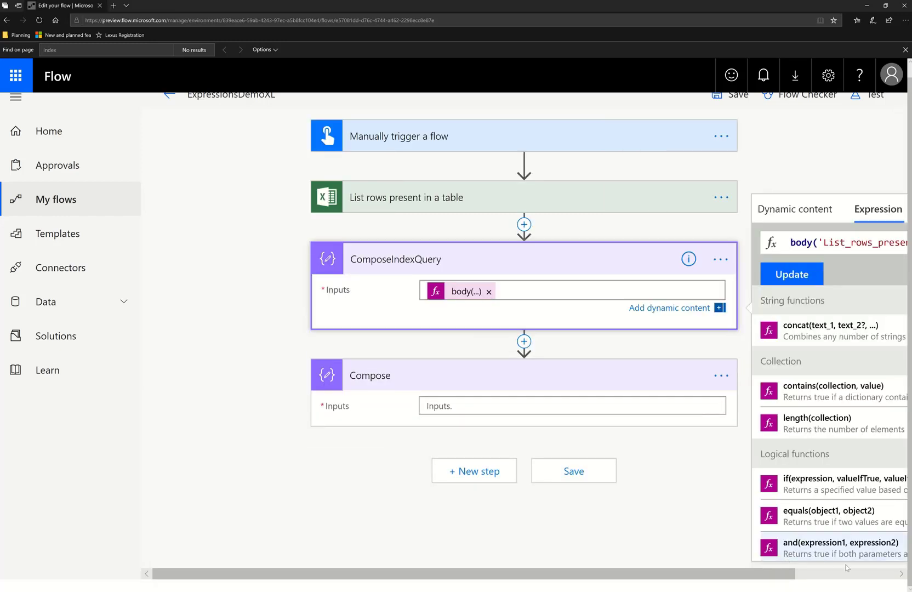
{"action": "triple_click", "coordinate": [720, 242]}
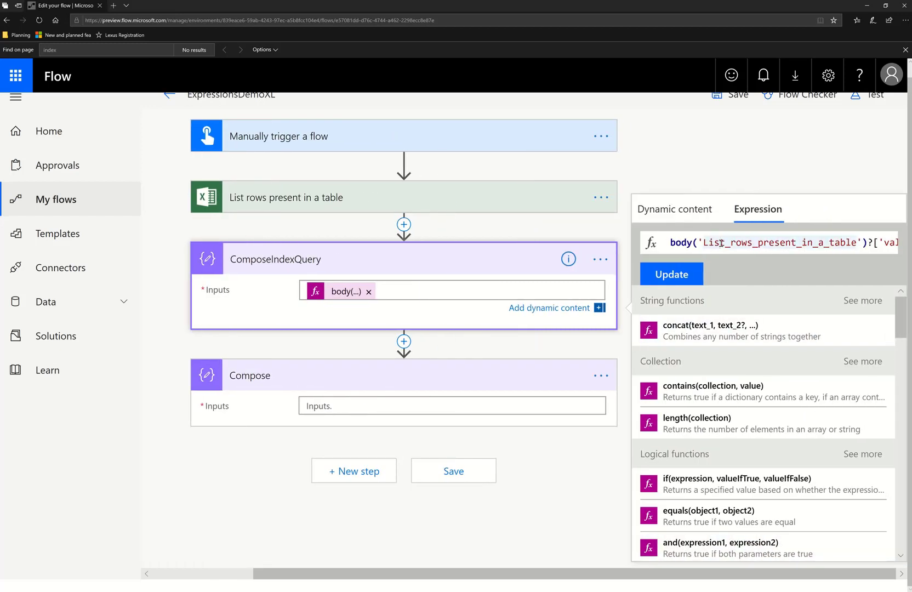
{"action": "left_click", "coordinate": [373, 401]}
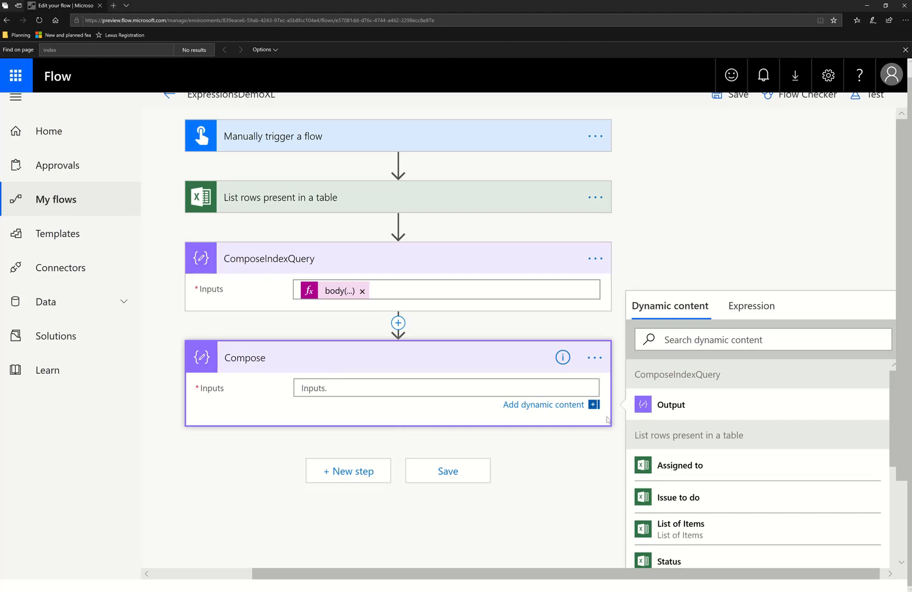
{"action": "left_click", "coordinate": [759, 307]}
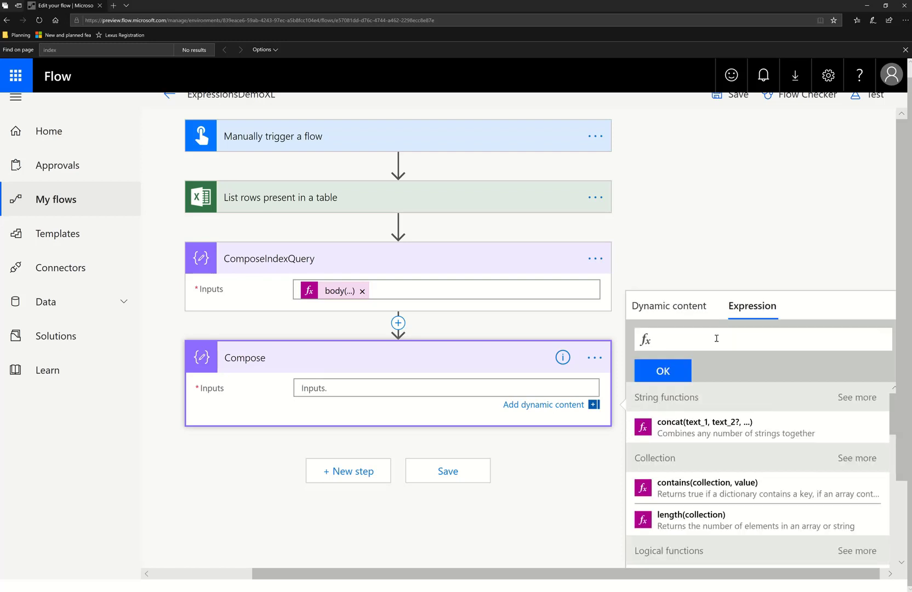
{"action": "key", "text": "ctrl+v"}
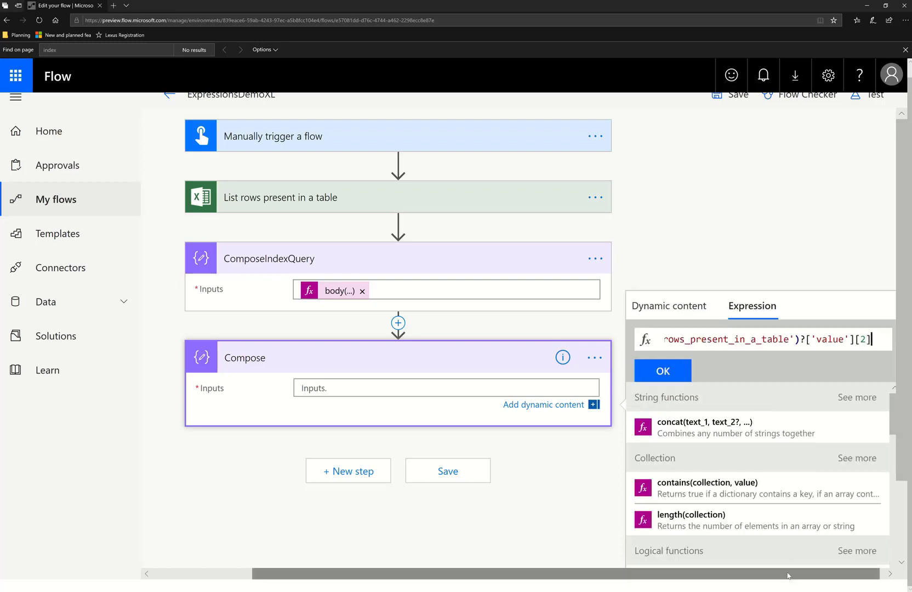
{"action": "left_click_drag", "start_coordinate": [787, 573], "coordinate": [792, 574]}
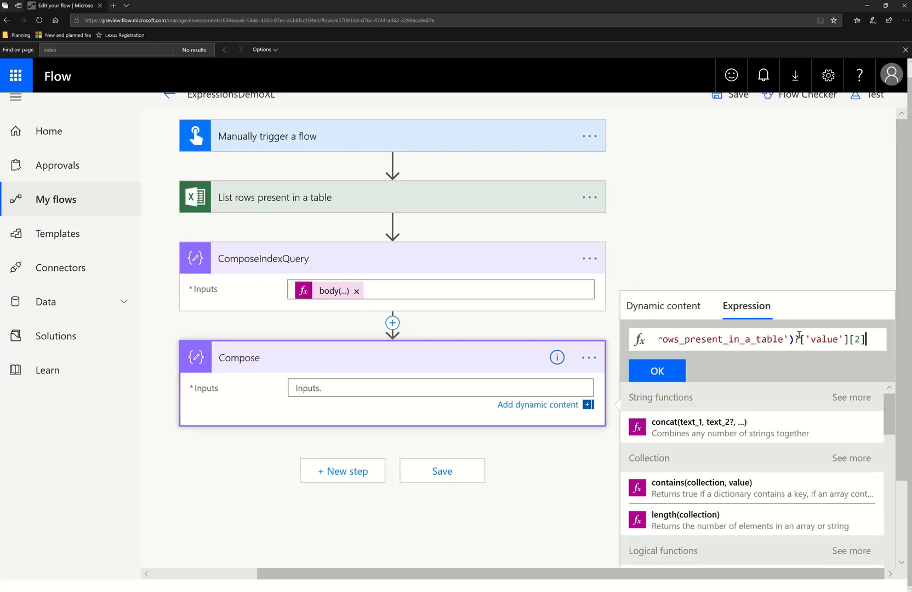
{"action": "key", "text": "Home"}
{"action": "key", "text": "End"}
{"action": "key", "text": "ctrl+a"}
{"action": "key", "text": "ctrl+c"}
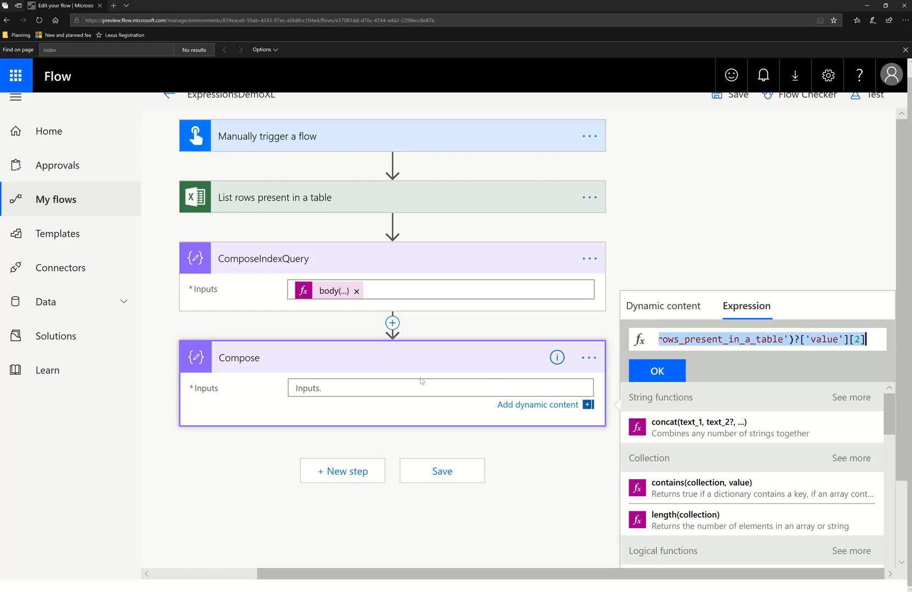
{"action": "left_click", "coordinate": [408, 382]}
{"action": "key", "text": "ctrl+v"}
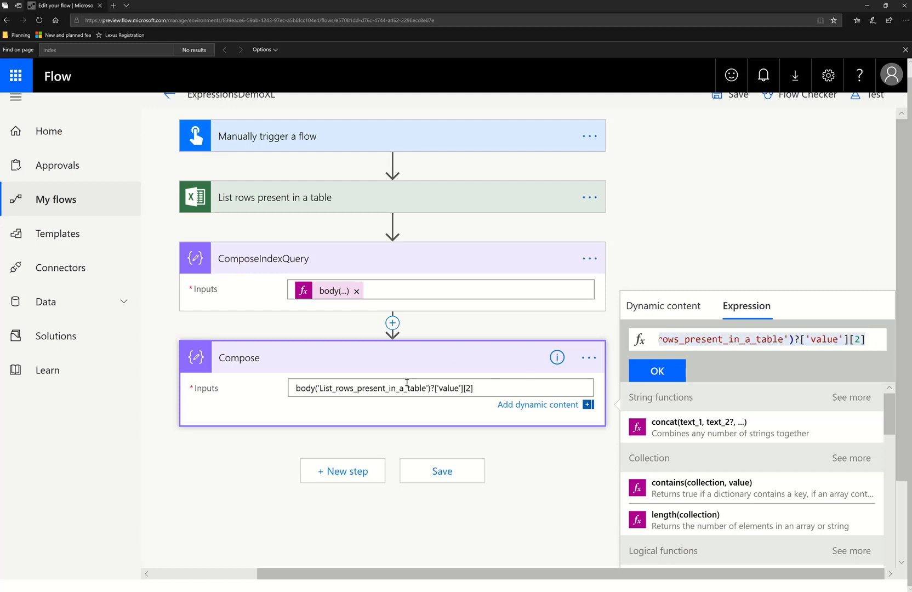
{"action": "key", "text": "ctrl+a"}
{"action": "key", "text": "BackSpace"}
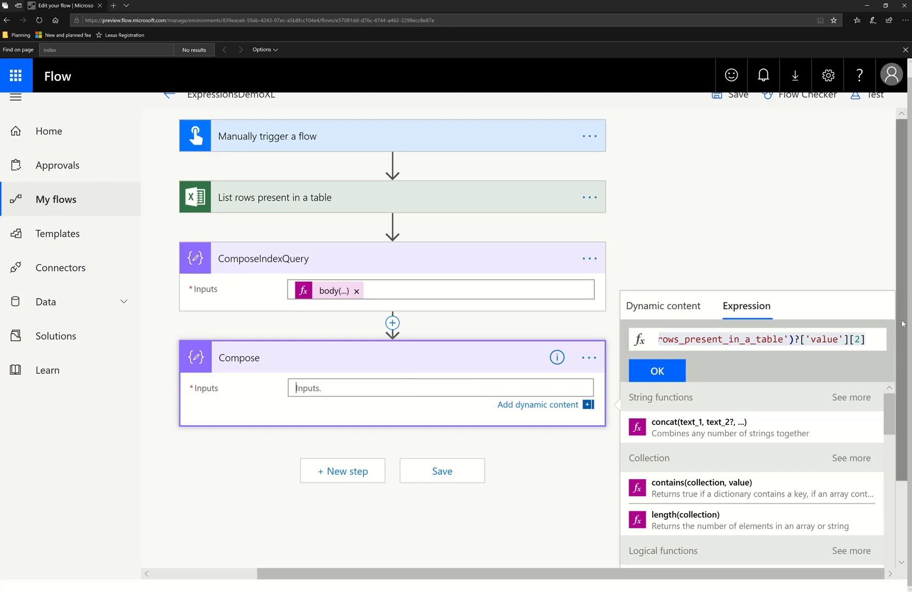
Extend the expression with the column accessor ['Issues to do'] after the [2] index
{"action": "left_click", "coordinate": [873, 340]}
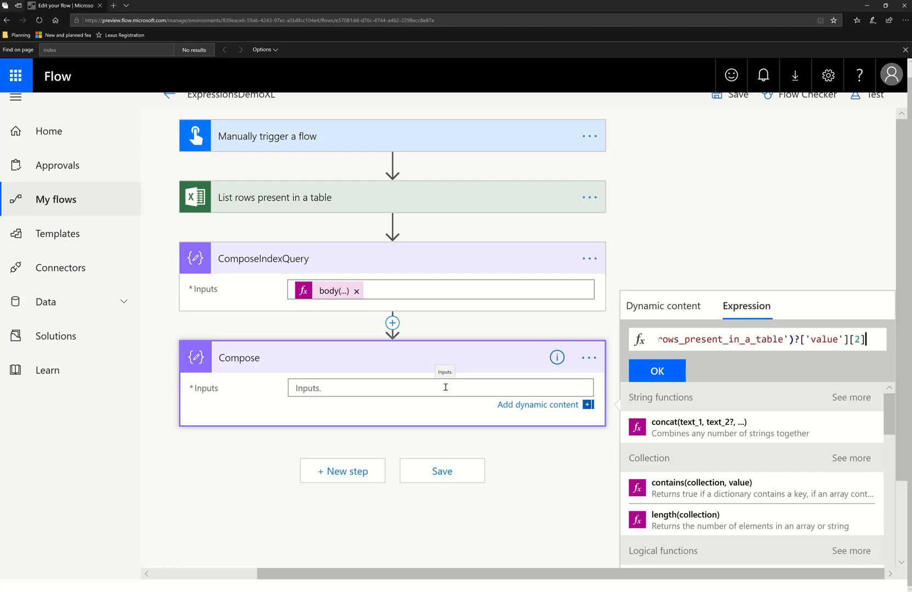
{"action": "type", "text": "["}
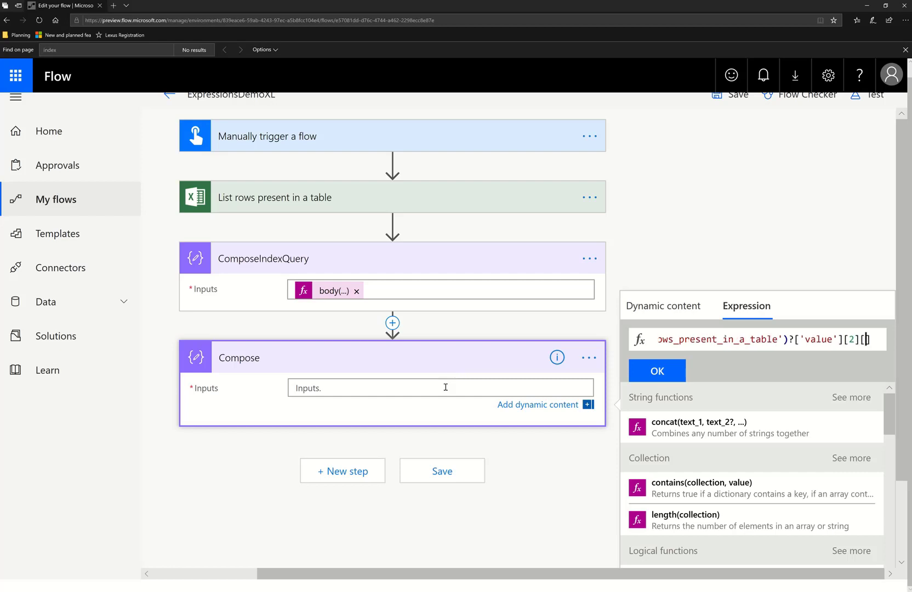
{"action": "type", "text": "'"}
{"action": "type", "text": "Issues to do"}
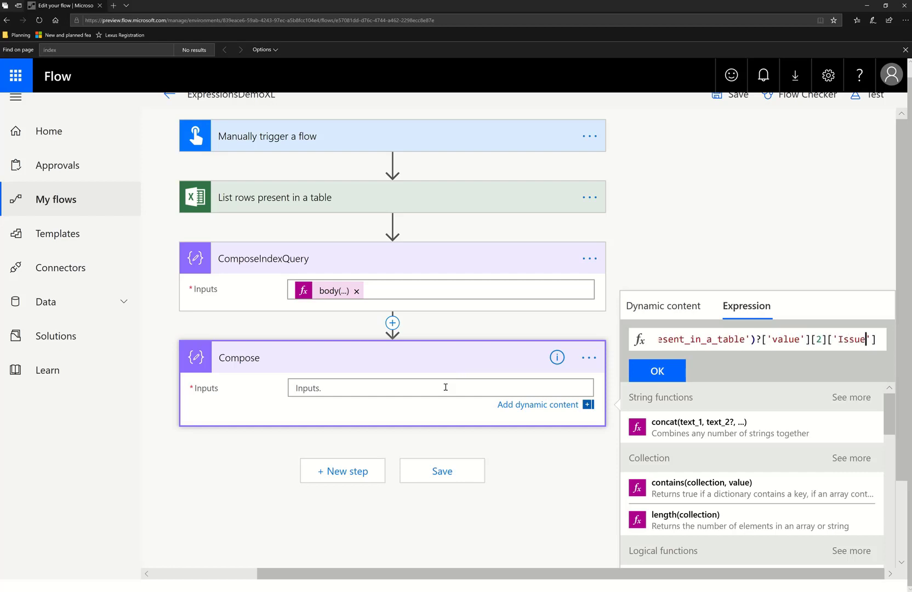
Check the Excel sample data's index-2 row and add the expression to the Compose inputs
{"action": "key", "text": "alt+Tab"}
{"action": "left_click", "coordinate": [462, 272]}
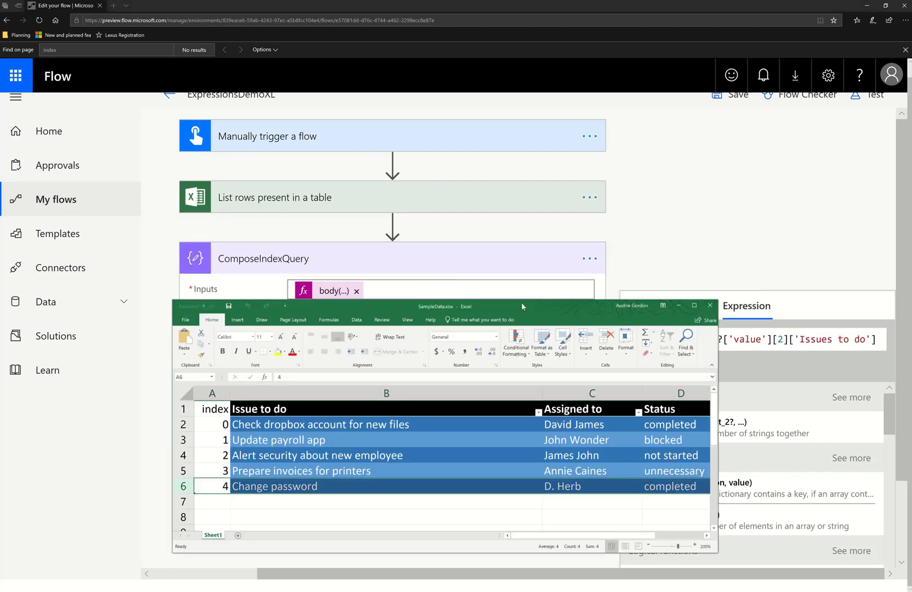
{"action": "left_click", "coordinate": [225, 458]}
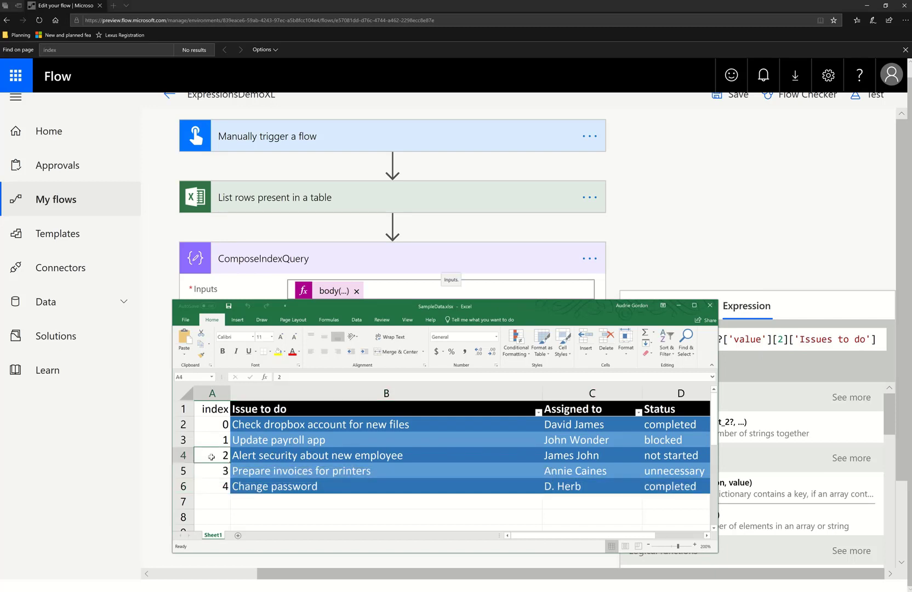
{"action": "left_click", "coordinate": [290, 458]}
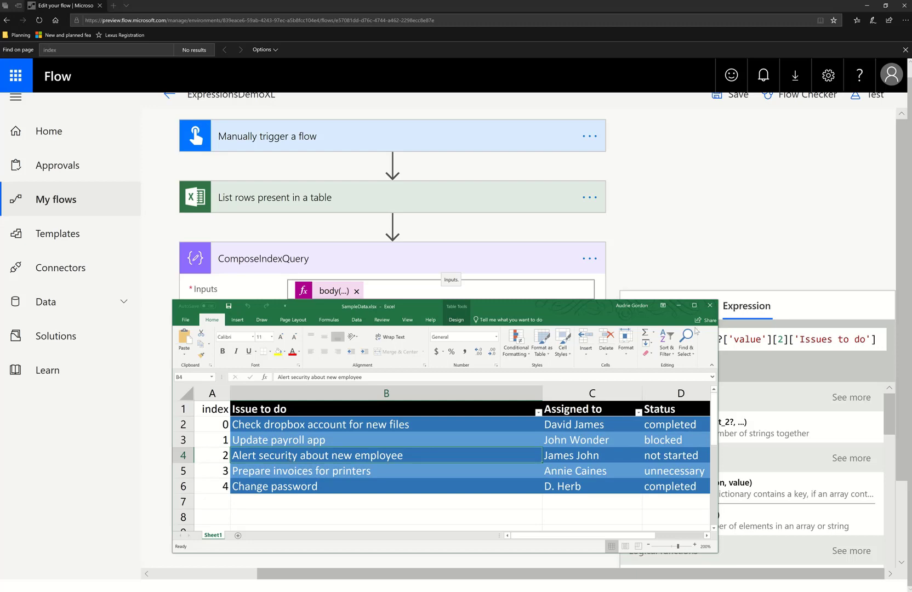
{"action": "left_click", "coordinate": [679, 305]}
{"action": "left_click", "coordinate": [668, 370]}
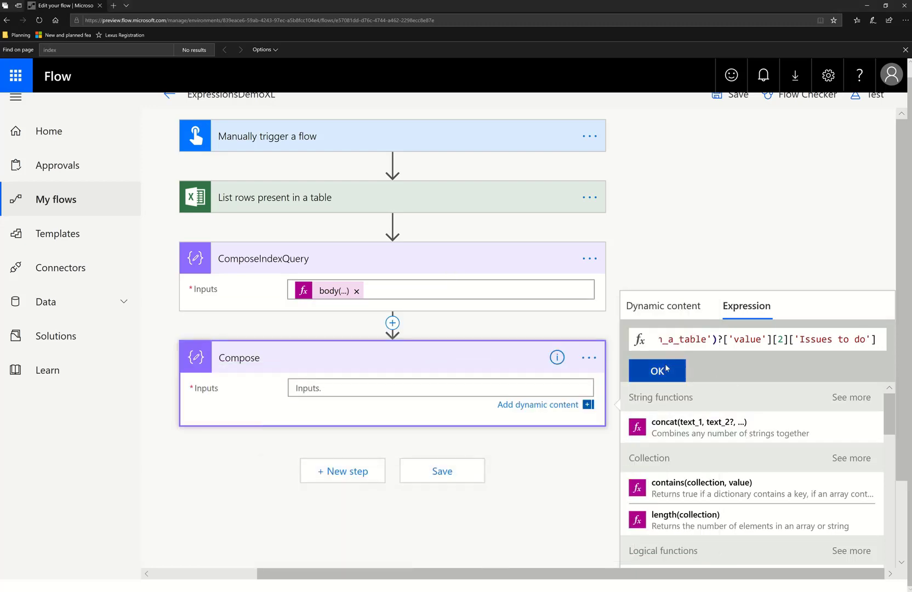
Save and test the flow with a manual trigger and open the run activity
{"action": "left_click", "coordinate": [871, 102]}
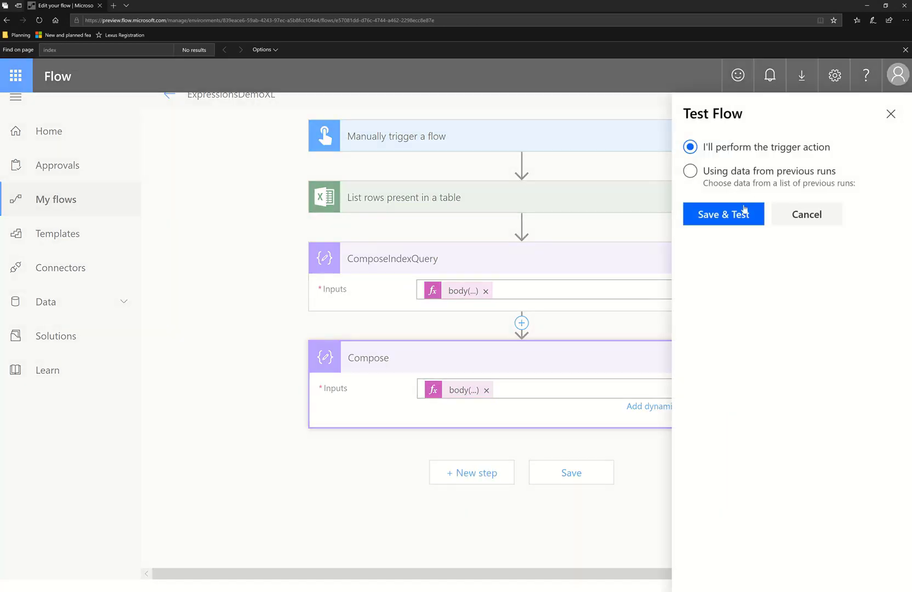
{"action": "left_click", "coordinate": [728, 214]}
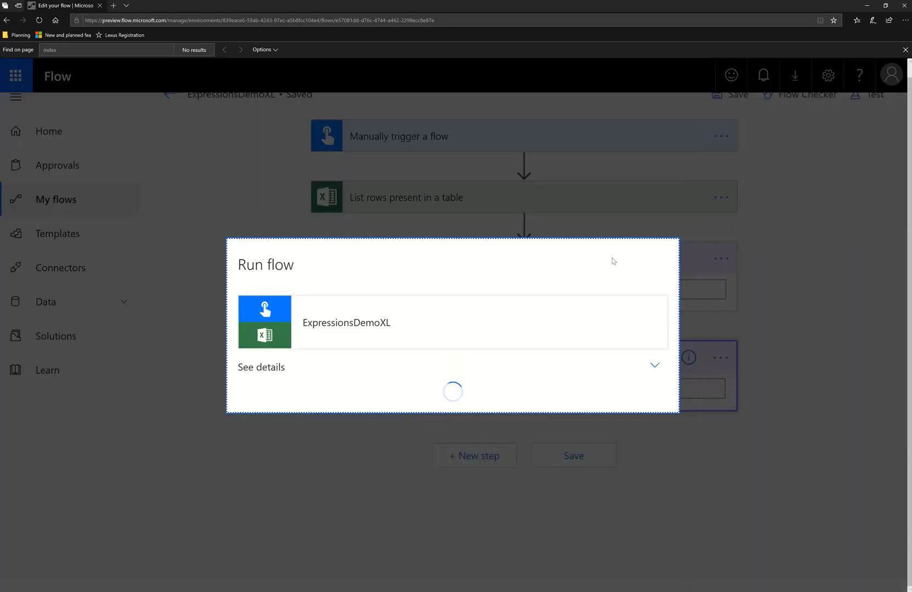
{"action": "left_click", "coordinate": [527, 395]}
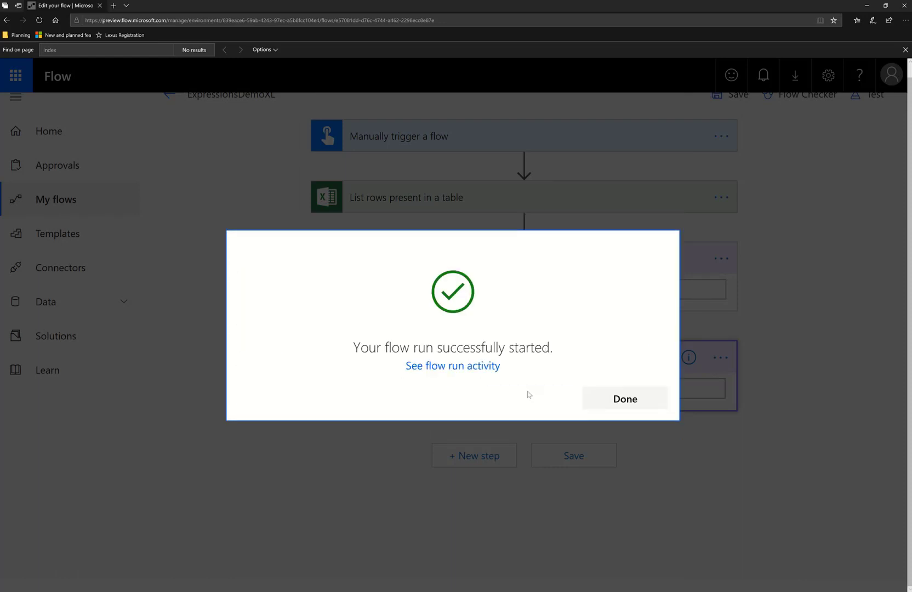
{"action": "left_click", "coordinate": [631, 400]}
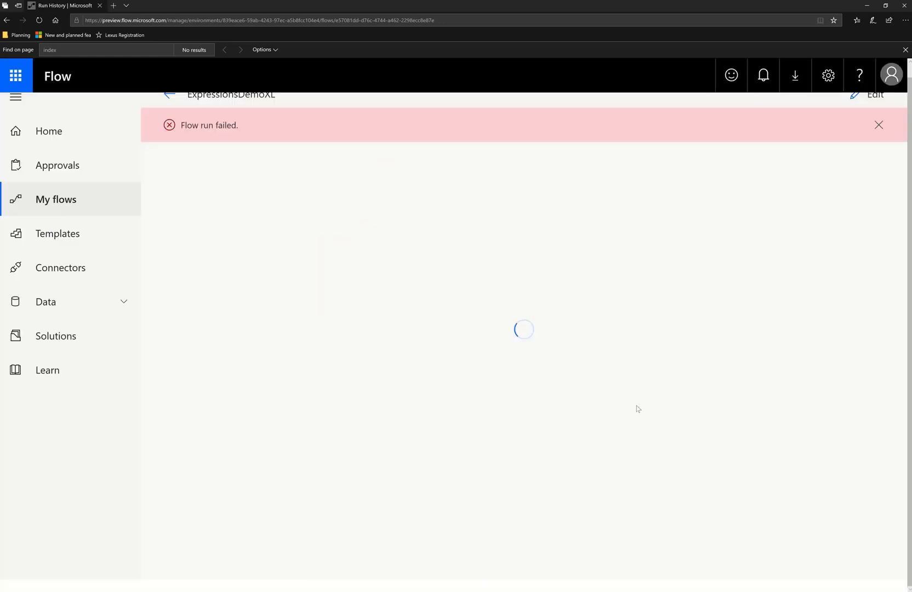
{"action": "left_click", "coordinate": [550, 368]}
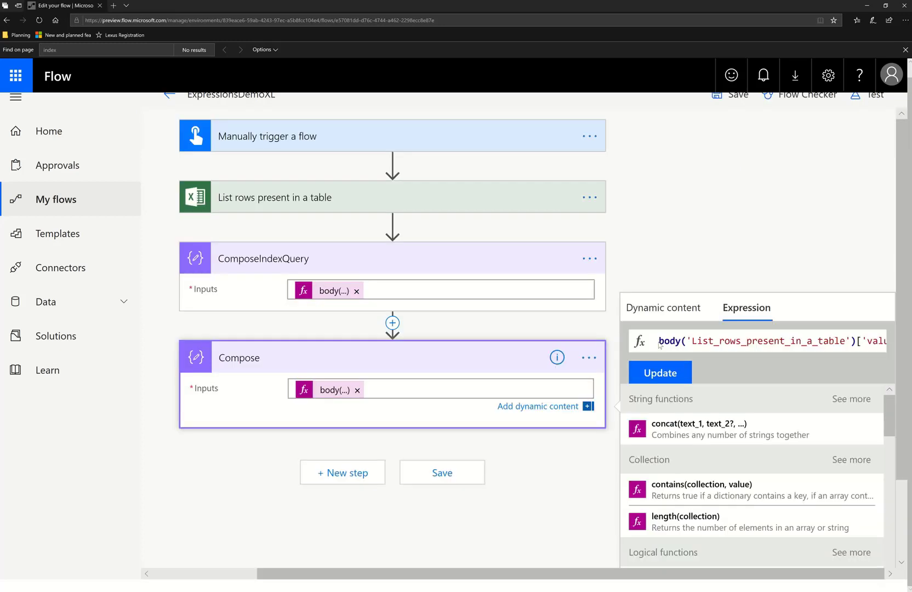
Replace the Compose expression with first() applied to the list rows present in a table value
{"action": "key", "text": "ctrl+a"}
{"action": "key", "text": "Delete"}
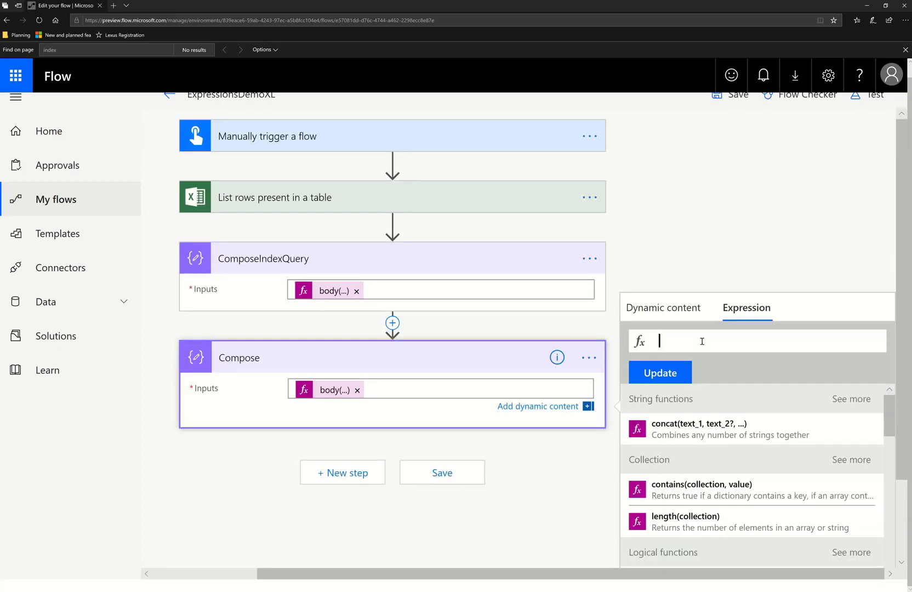
{"action": "type", "text": "First"}
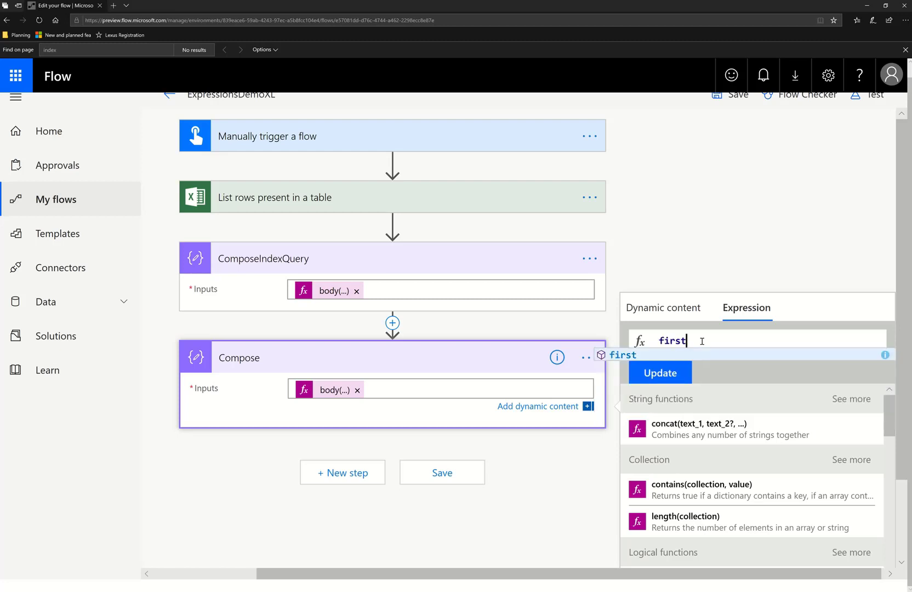
{"action": "key", "text": "Return"}
{"action": "left_click", "coordinate": [653, 315]}
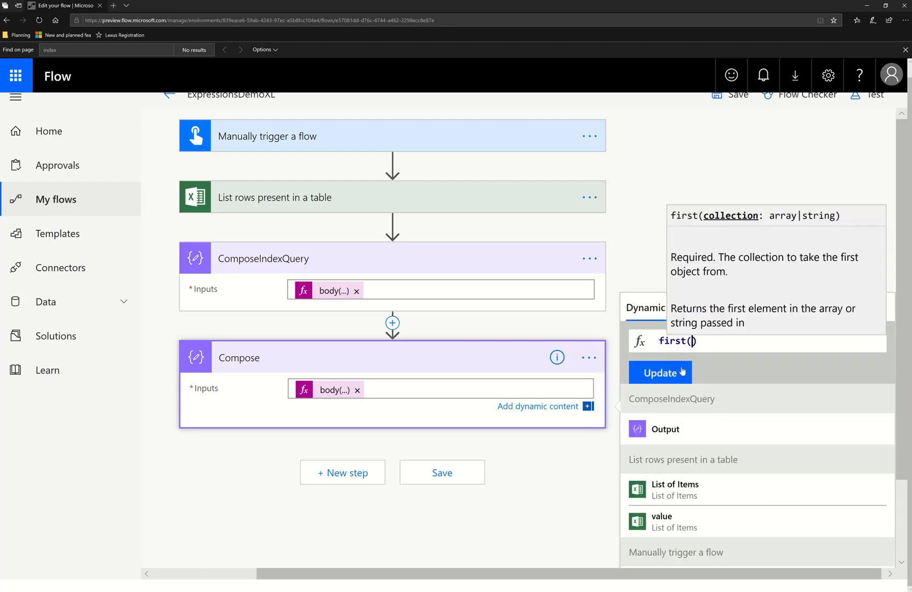
{"action": "left_click", "coordinate": [700, 429]}
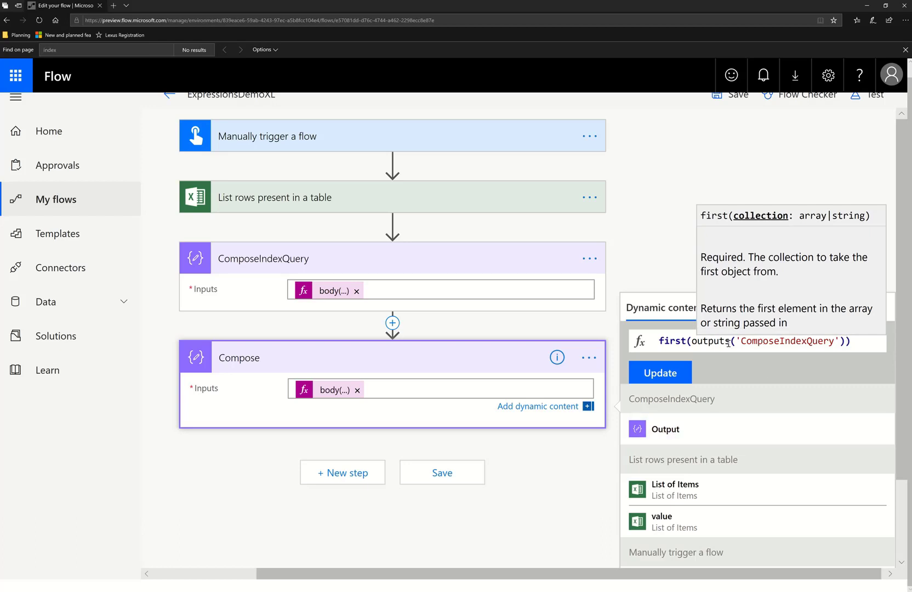
{"action": "left_click_drag", "start_coordinate": [851, 342], "coordinate": [691, 341]}
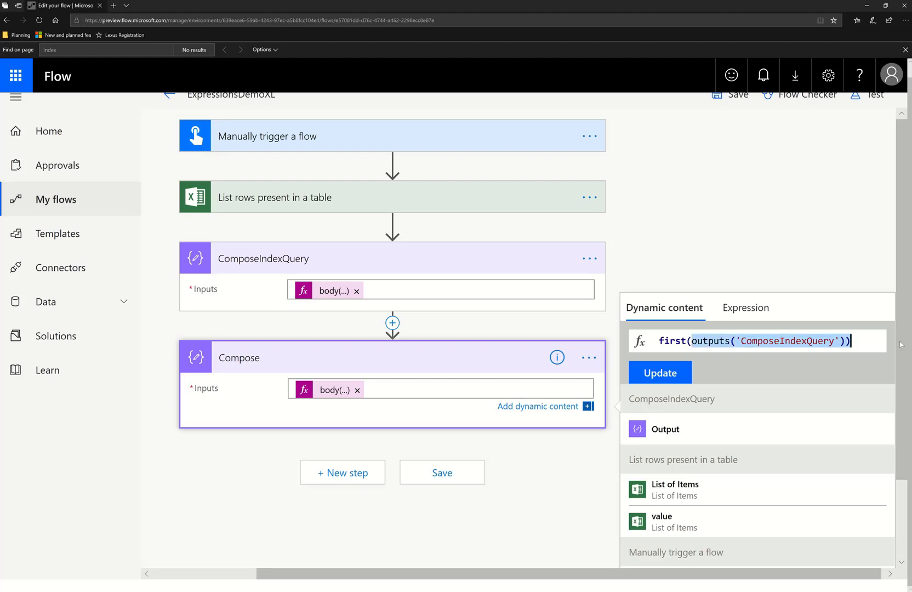
{"action": "key", "text": "BackSpace"}
{"action": "left_click", "coordinate": [692, 520]}
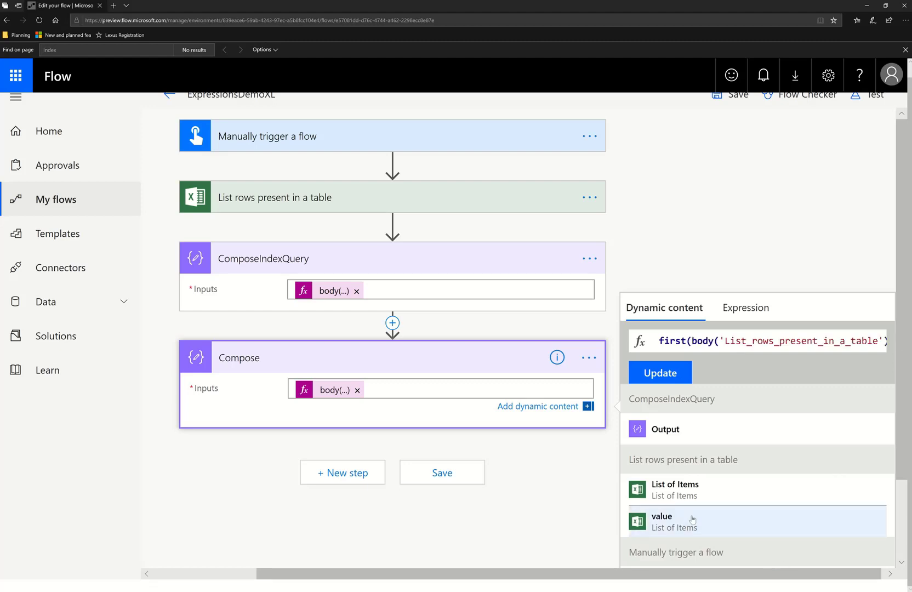
Remove first() from the Compose expression and append index [2] and the ['Issues to do'] column to the list rows value
{"action": "left_click_drag", "start_coordinate": [691, 340], "coordinate": [548, 346]}
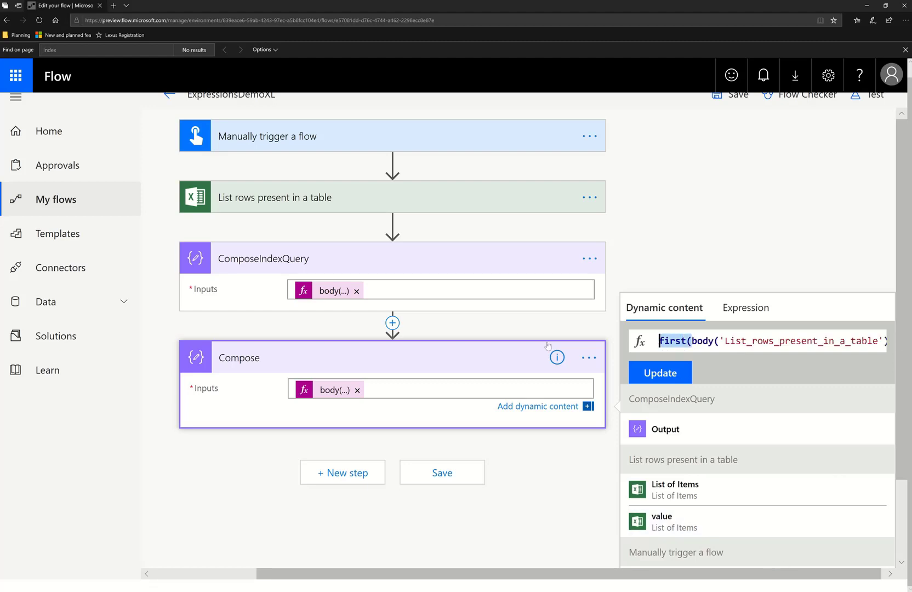
{"action": "key", "text": "BackSpace"}
{"action": "key", "text": "End"}
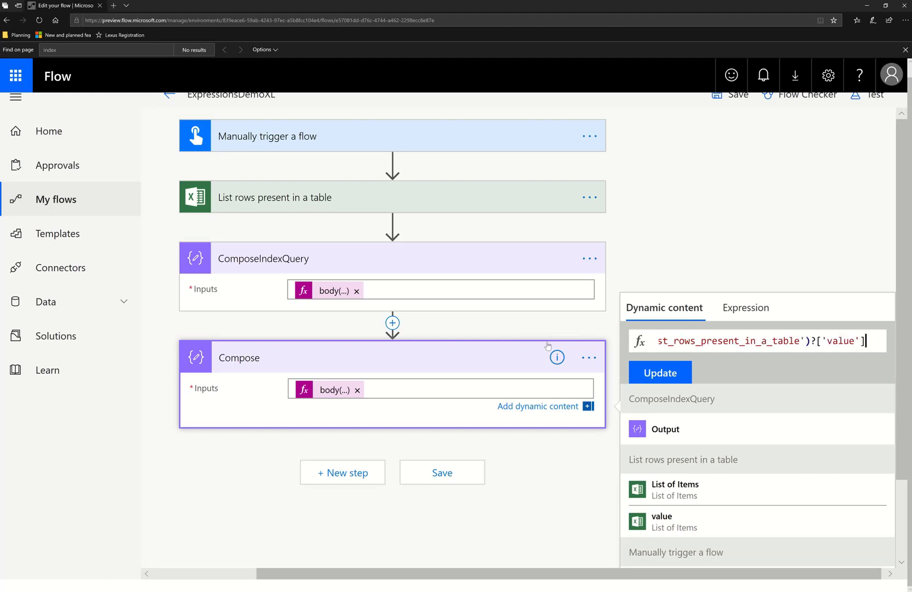
{"action": "type", "text": "["}
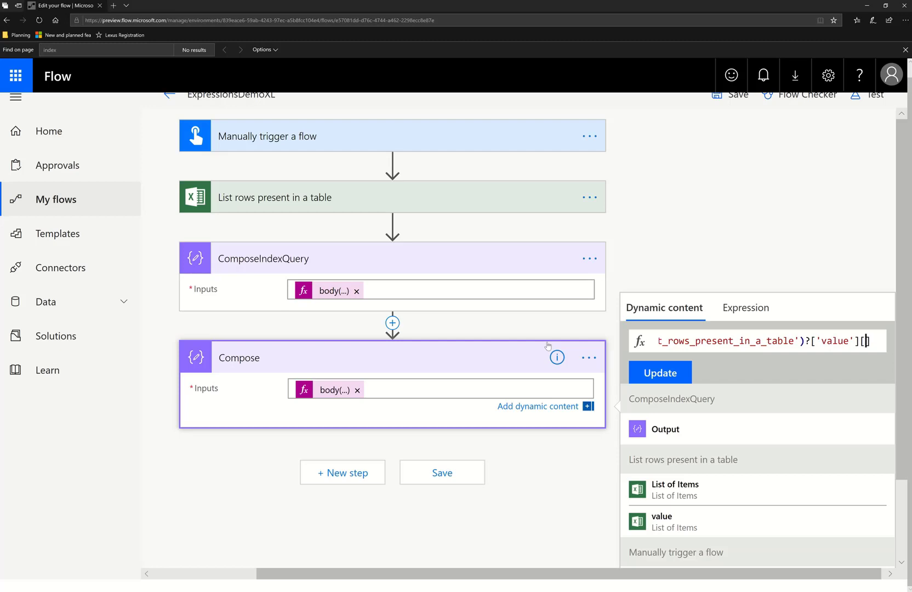
{"action": "type", "text": "2"}
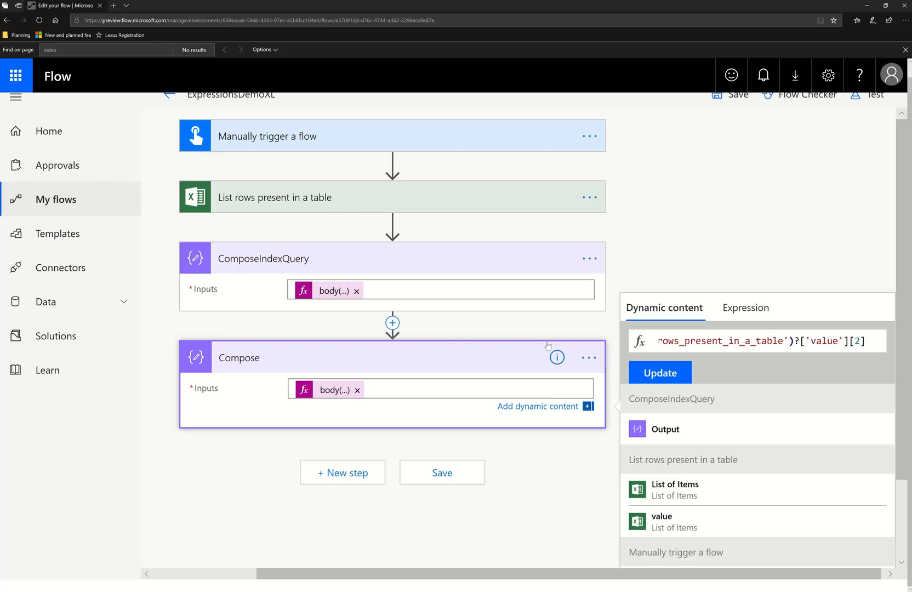
{"action": "type", "text": "]["}
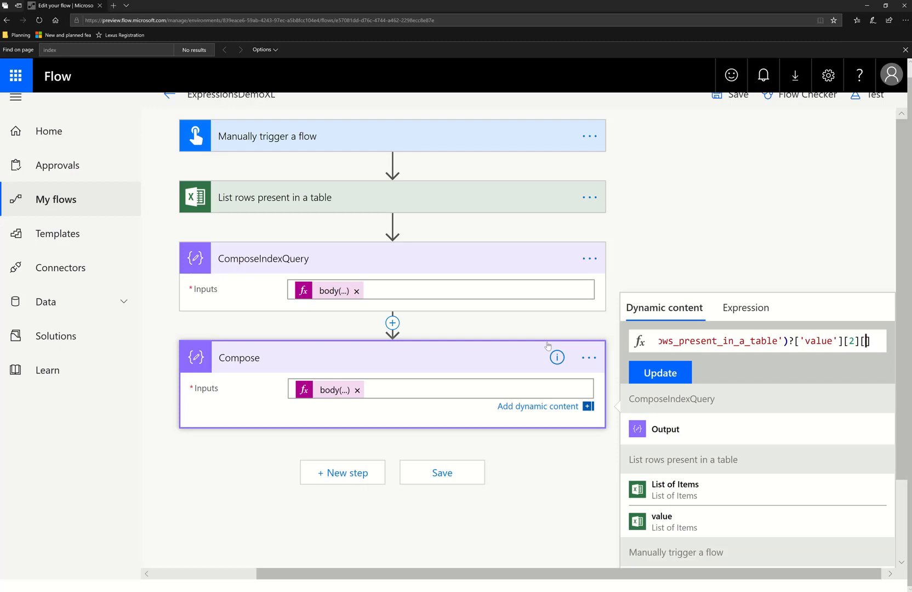
{"action": "type", "text": "'Issues to do"}
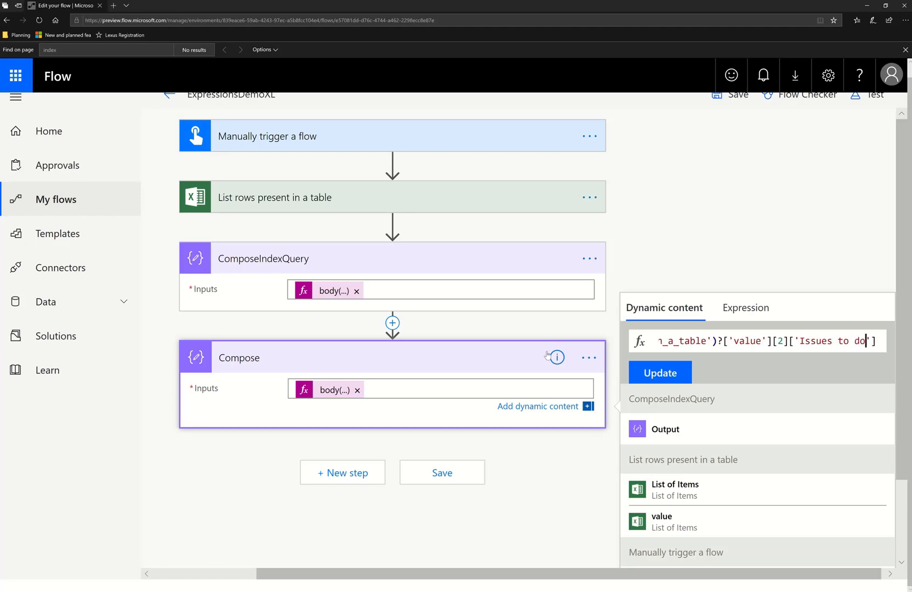
Check the Excel sample data's index-2 row and update the Compose inputs with the edited expression
{"action": "key", "text": "alt+Tab"}
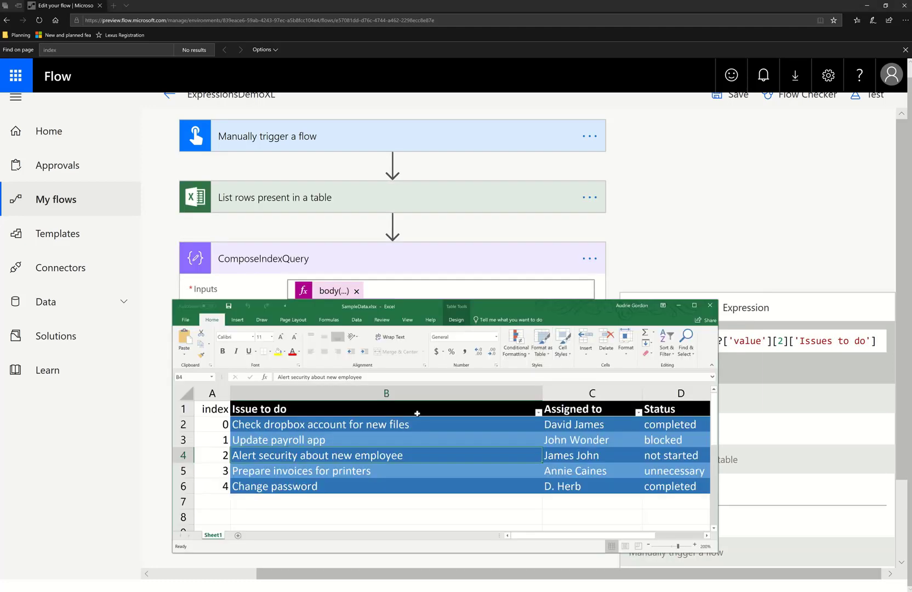
{"action": "key", "text": "alt+Tab"}
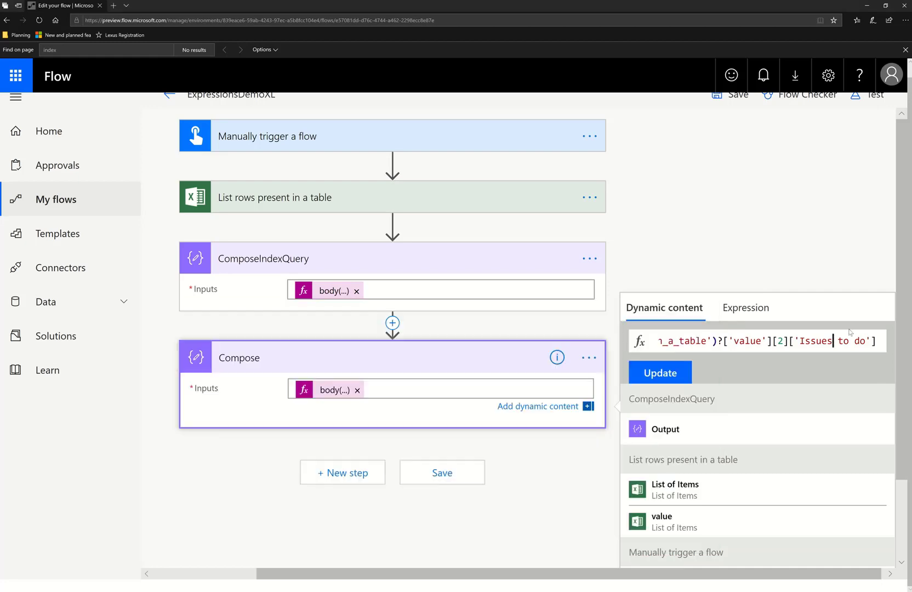
{"action": "key", "text": "BackSpace"}
{"action": "left_click", "coordinate": [679, 373]}
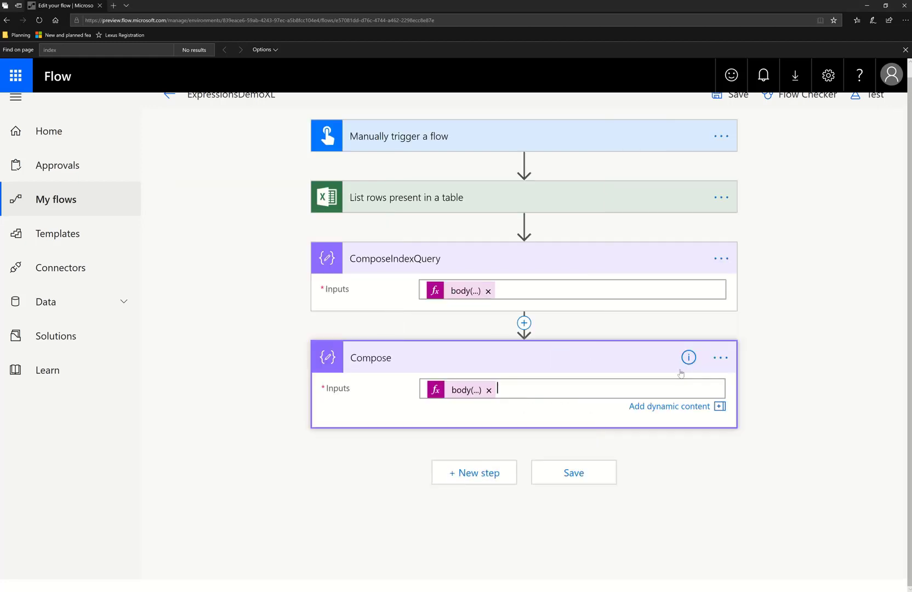
Save and test the flow with a manual trigger, running it and closing the run dialog
{"action": "left_click", "coordinate": [885, 108]}
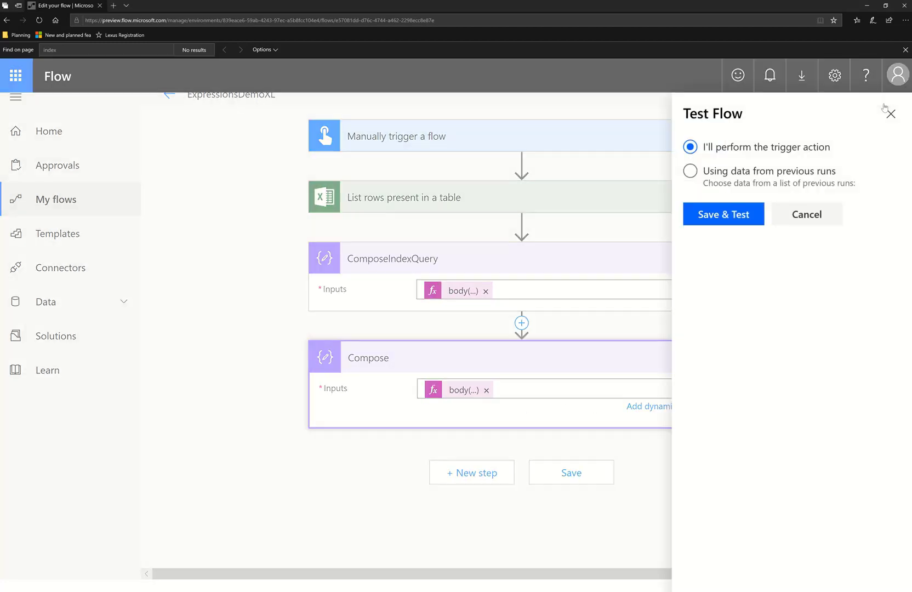
{"action": "left_click", "coordinate": [756, 220]}
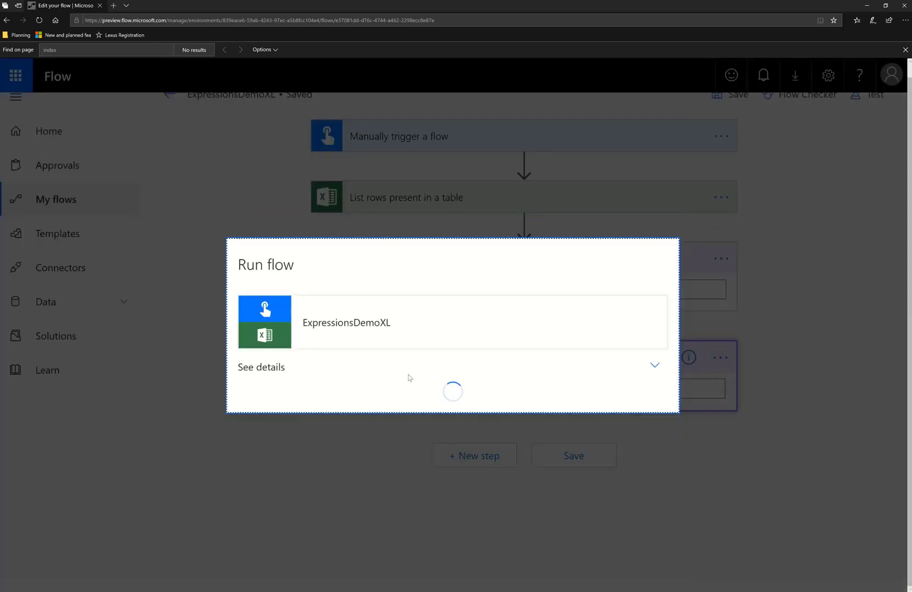
{"action": "left_click", "coordinate": [530, 403]}
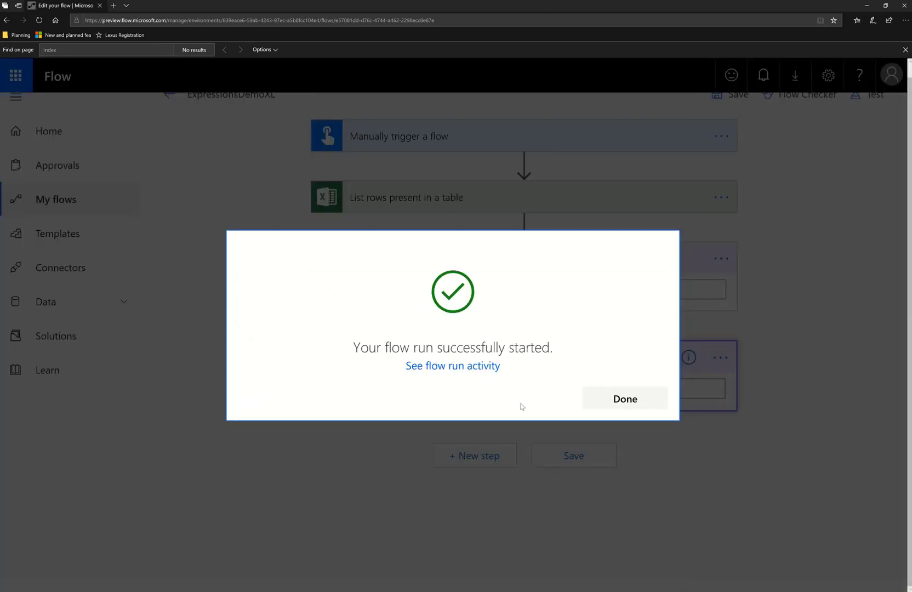
{"action": "left_click", "coordinate": [626, 399]}
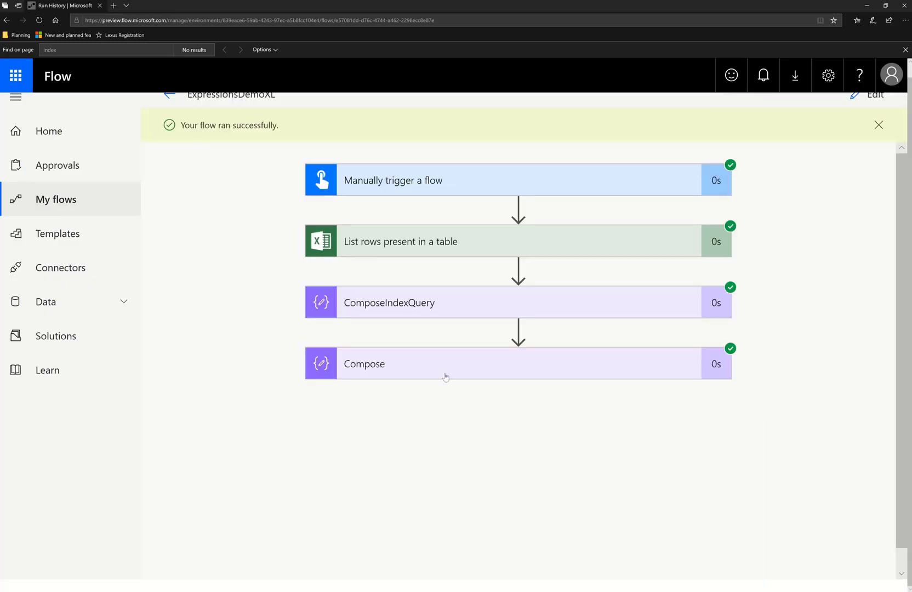
Examine the Compose action's run inputs and outputs and compare them with the Excel sample row
{"action": "left_click", "coordinate": [448, 363]}
{"action": "scroll", "coordinate": [575, 458], "scroll_direction": "down", "scroll_amount": 1}
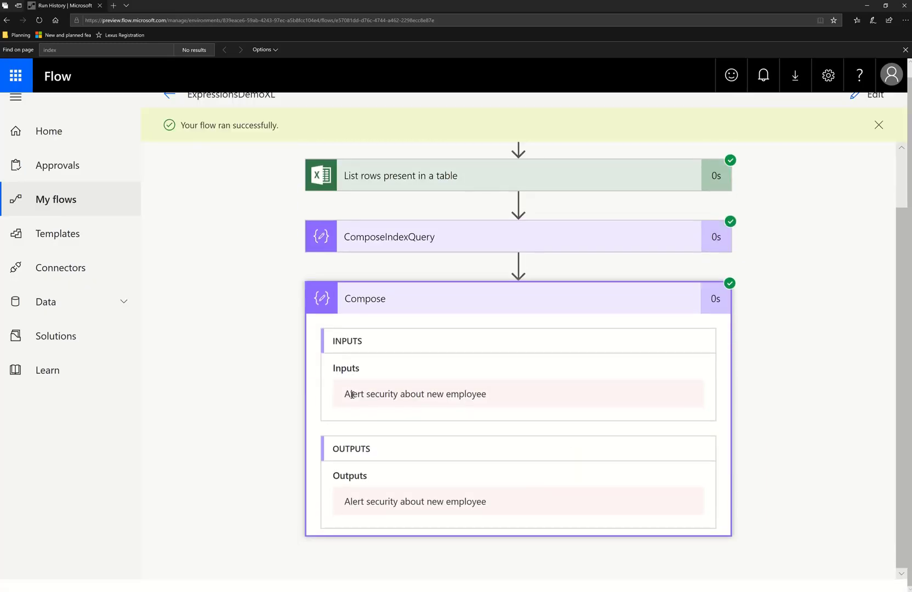
{"action": "left_click_drag", "start_coordinate": [347, 394], "coordinate": [605, 403]}
{"action": "key", "text": "alt+Tab"}
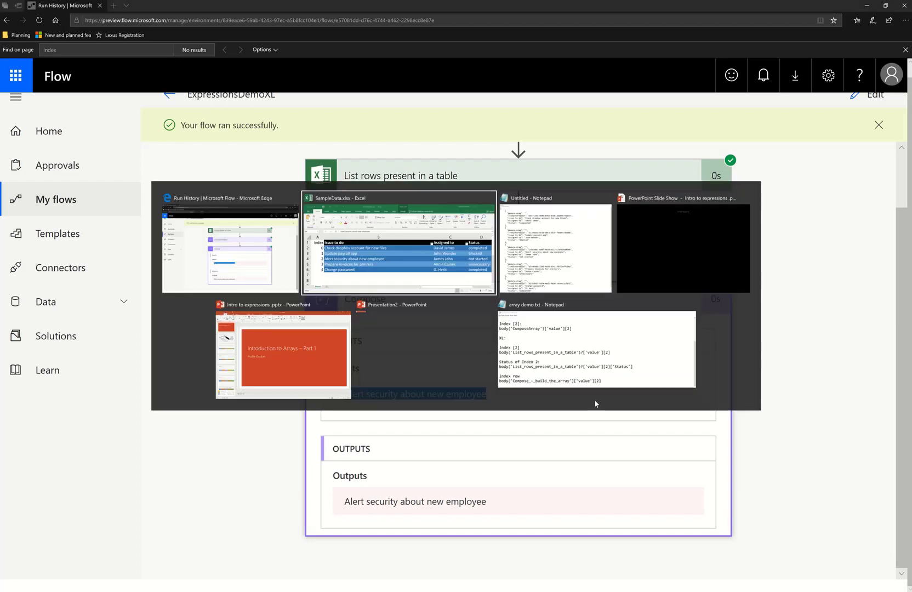
{"action": "left_click_drag", "start_coordinate": [536, 303], "coordinate": [521, 1]}
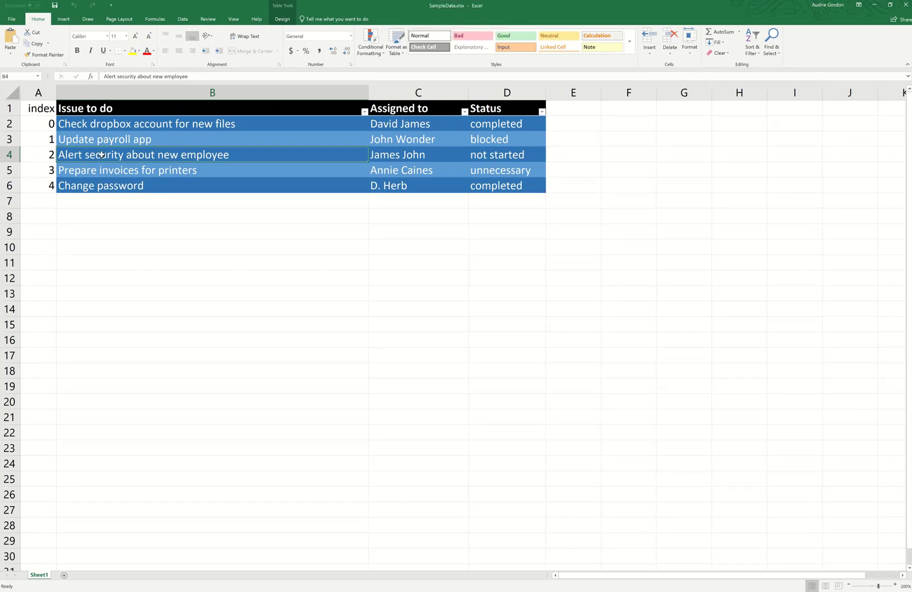
{"action": "key", "text": "alt+Tab"}
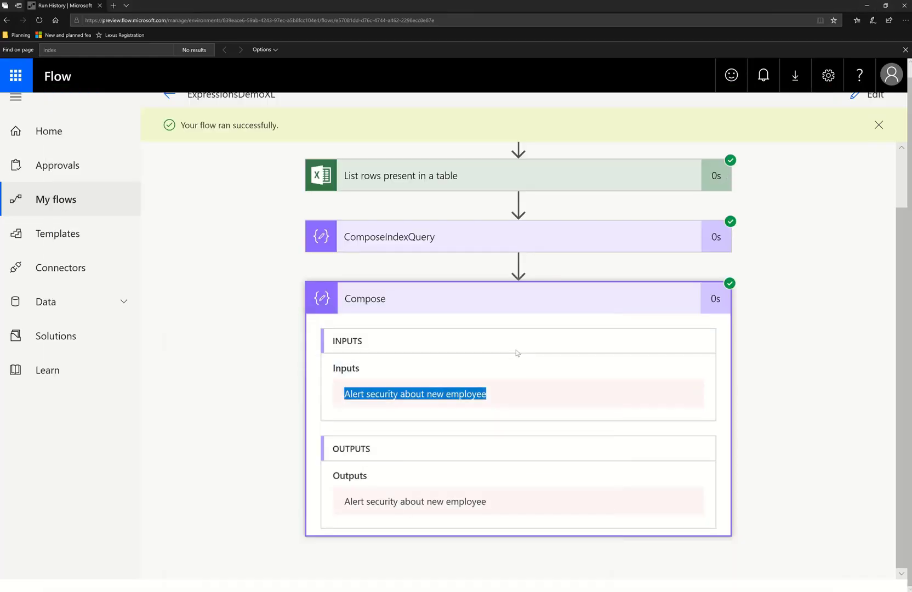
{"action": "scroll", "coordinate": [746, 492], "scroll_direction": "up", "scroll_amount": 1}
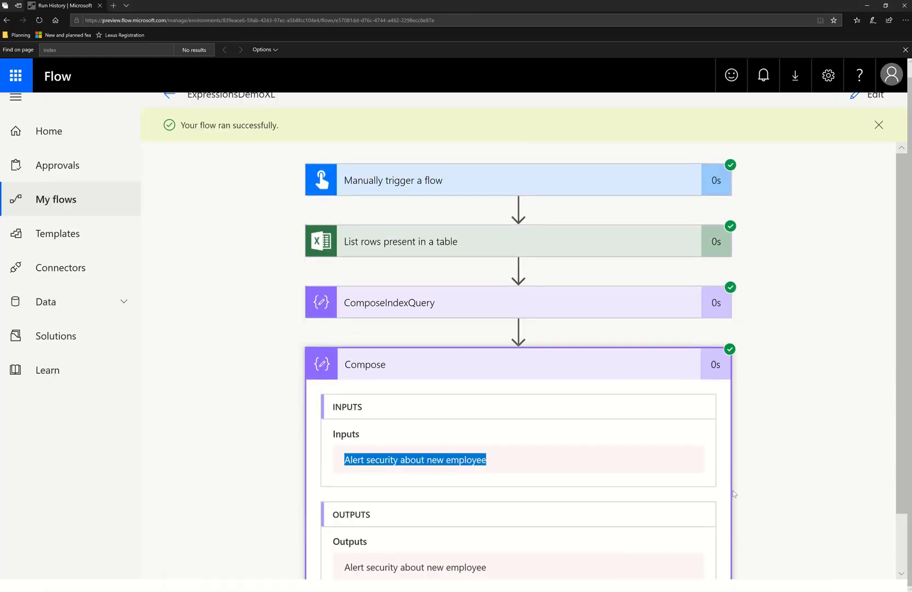
{"action": "scroll", "coordinate": [734, 494], "scroll_direction": "up", "scroll_amount": 1}
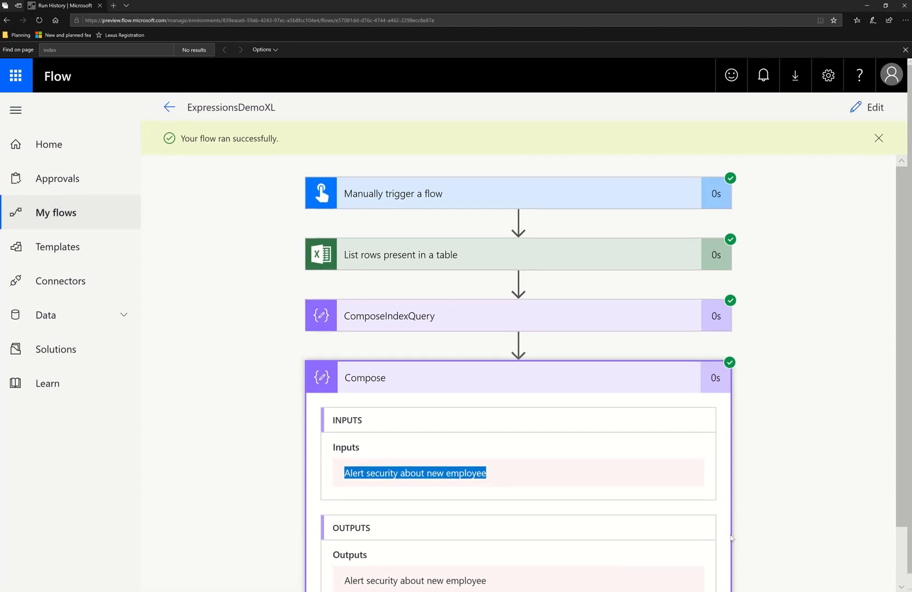